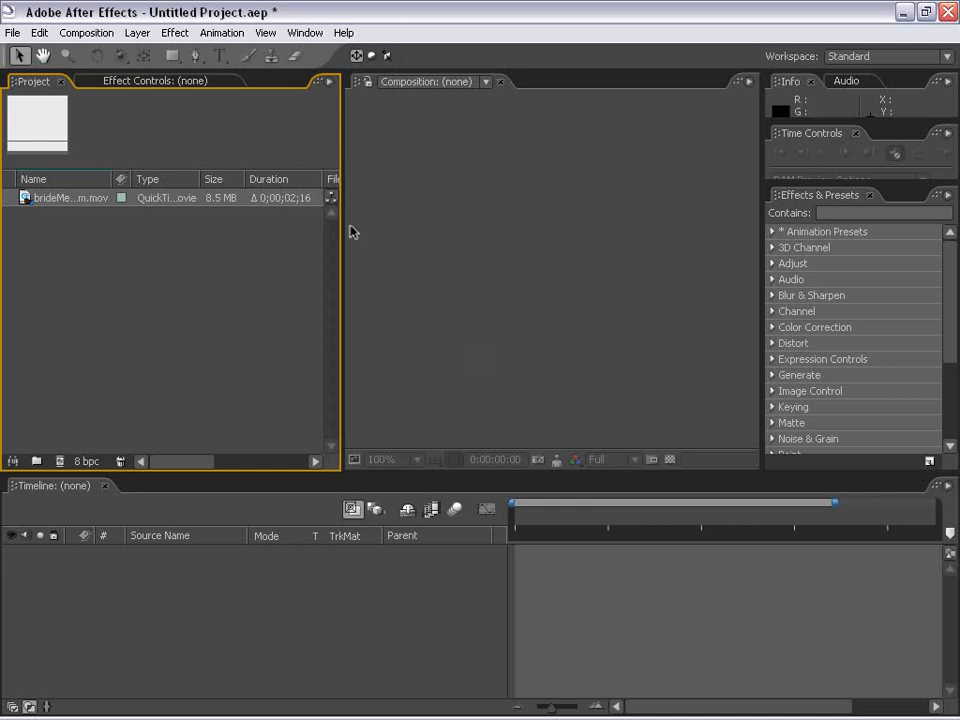
- Create a composition from the brideMedium.mov clip and show the frame at 50% magnification
left_click_drag(342, 229, 306, 240)
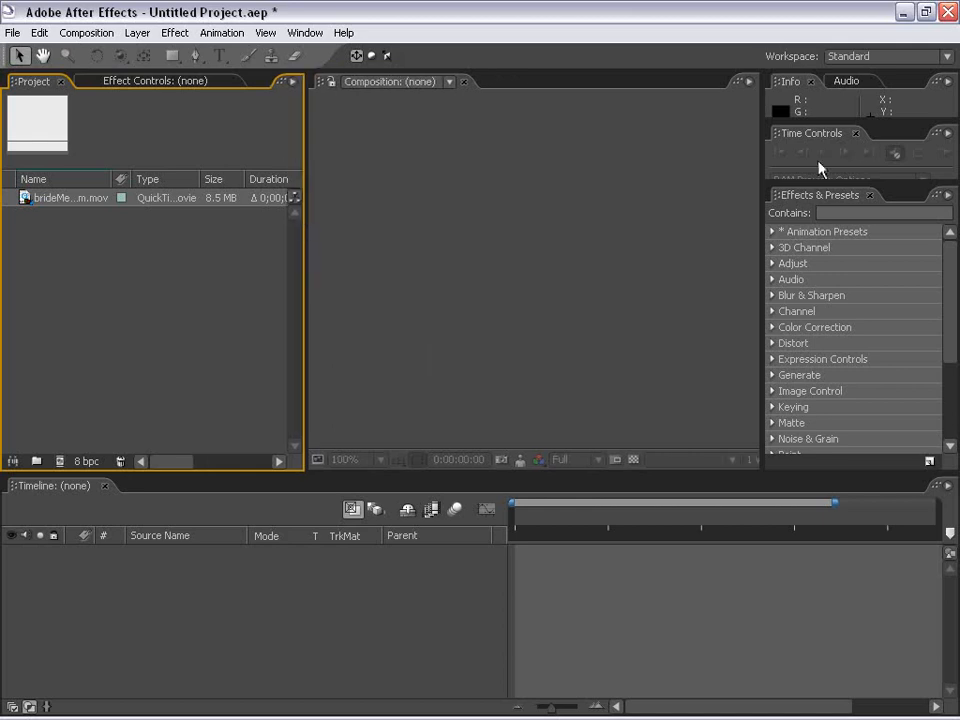
left_click_drag(30, 203, 450, 283)
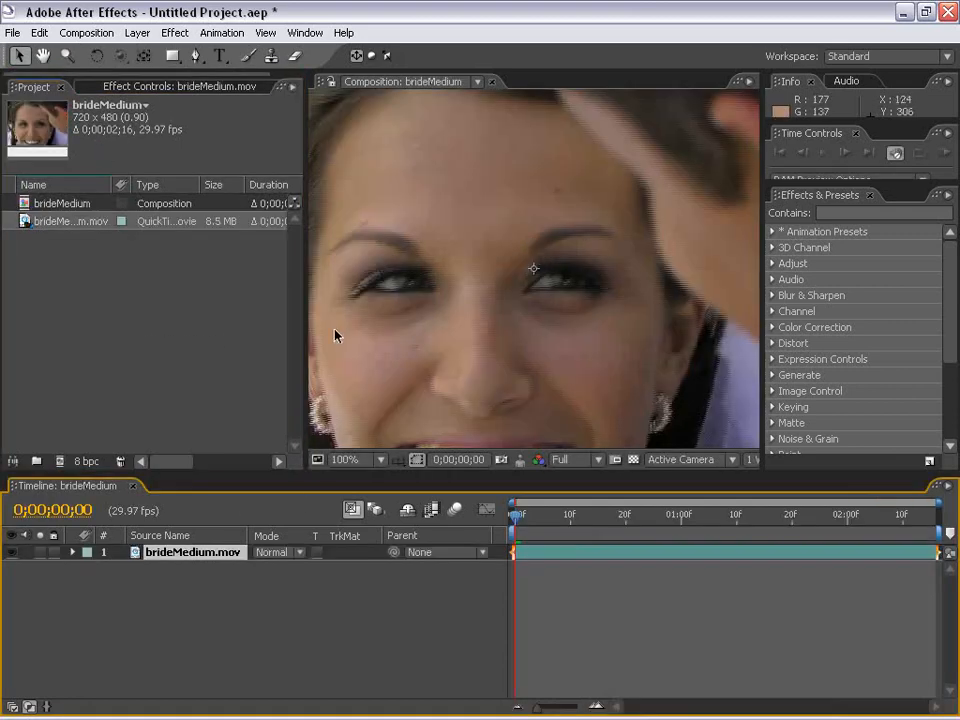
scroll(474, 342, "down", 1)
left_click(504, 459)
left_click(483, 414)
key("space")
left_click_drag(592, 310, 584, 338)
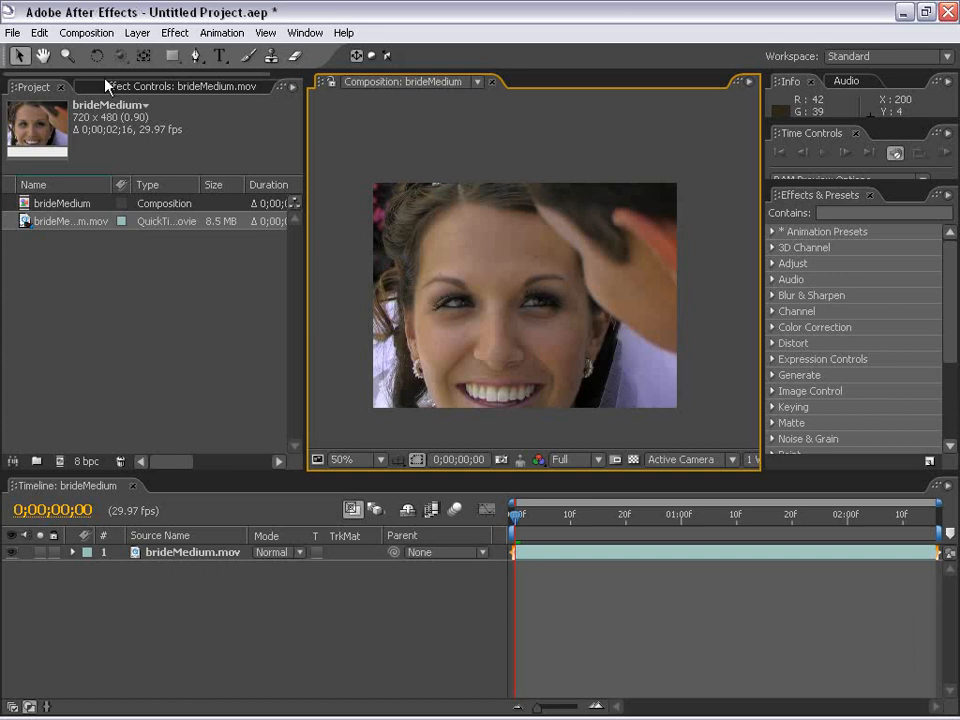
left_click(492, 246)
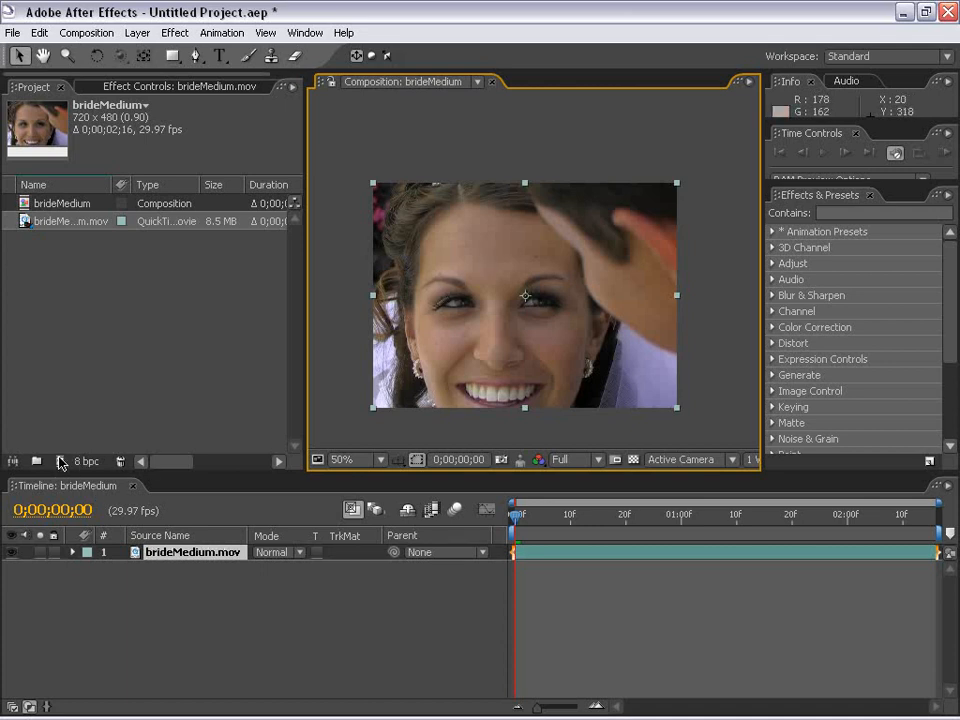
mouse_move(47, 225)
left_mouse_down()
mouse_move(68, 470)
mouse_move(51, 201)
mouse_move(54, 222)
left_mouse_up()
left_click(128, 340)
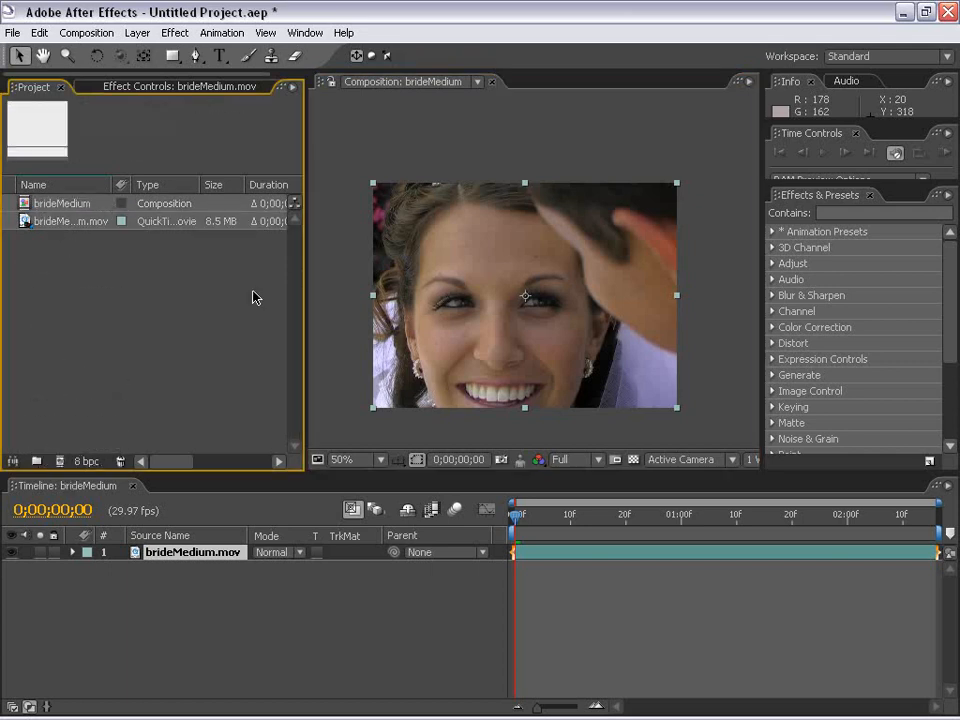
left_click(436, 147)
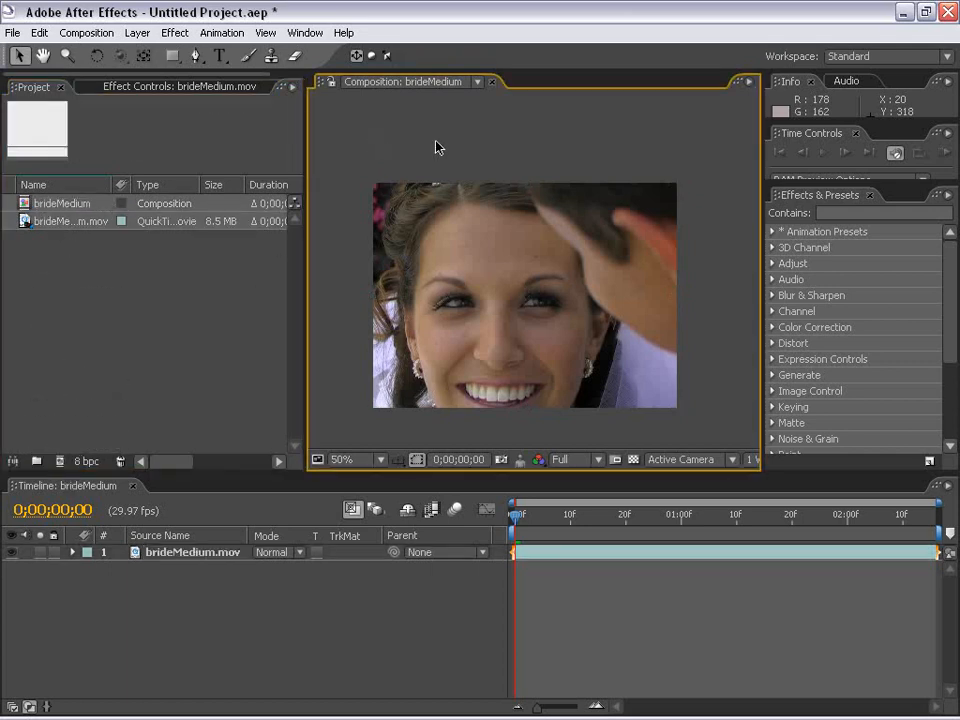
- Try to draw a Pen tool mask around the bride's face on the brideMedium.mov layer
left_click(452, 244)
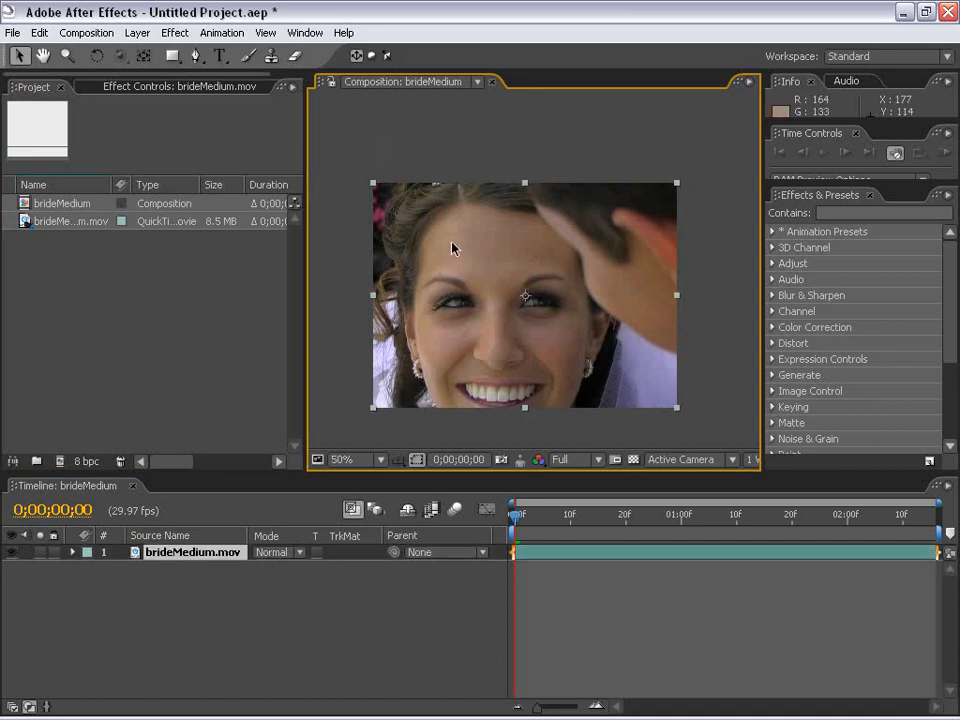
left_click(196, 56)
left_click_drag(469, 203, 449, 212)
left_click_drag(403, 304, 409, 363)
left_click(427, 447)
left_click_drag(567, 414, 603, 374)
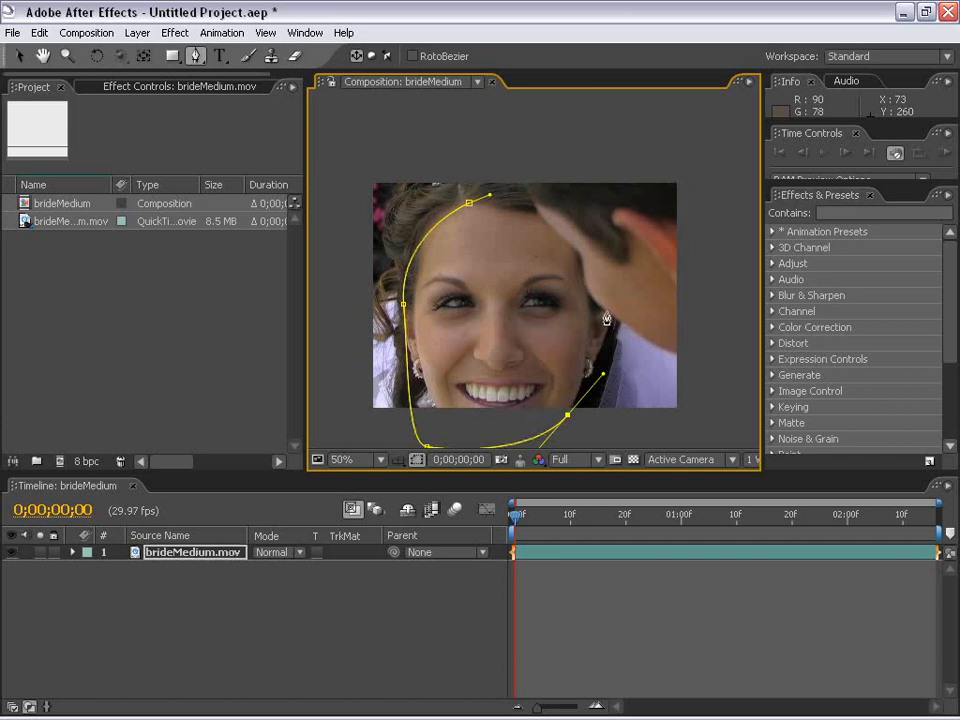
key("ctrl+z")
key("ctrl+z")
key("ctrl+z")
key("ctrl+z")
key("v")
- Duplicate the brideMedium.mov layer in the timeline
left_click(537, 561)
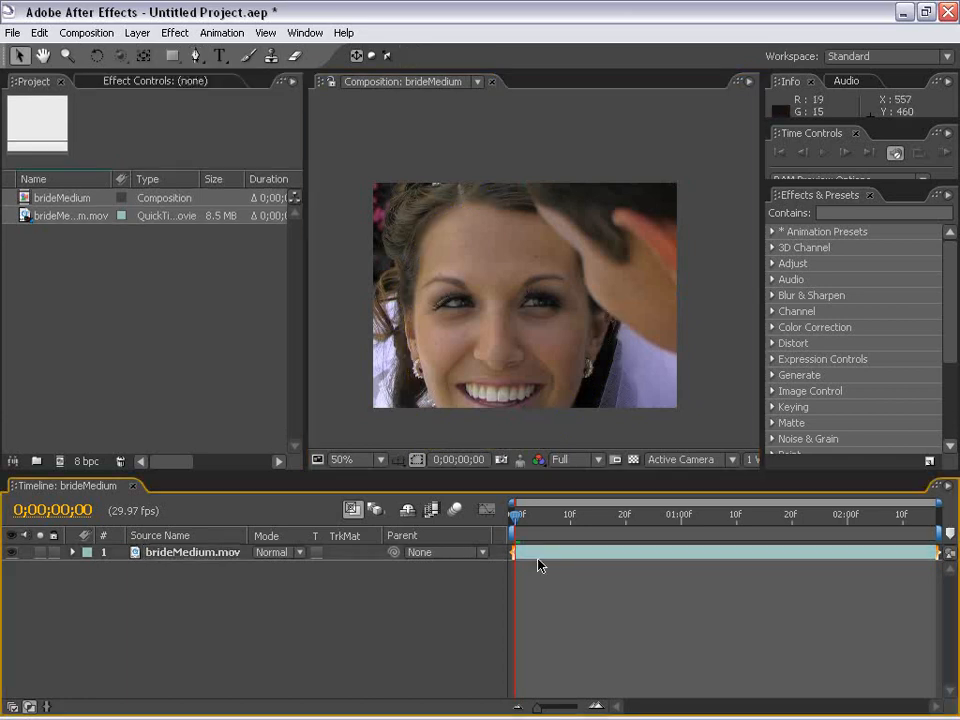
left_click(541, 553)
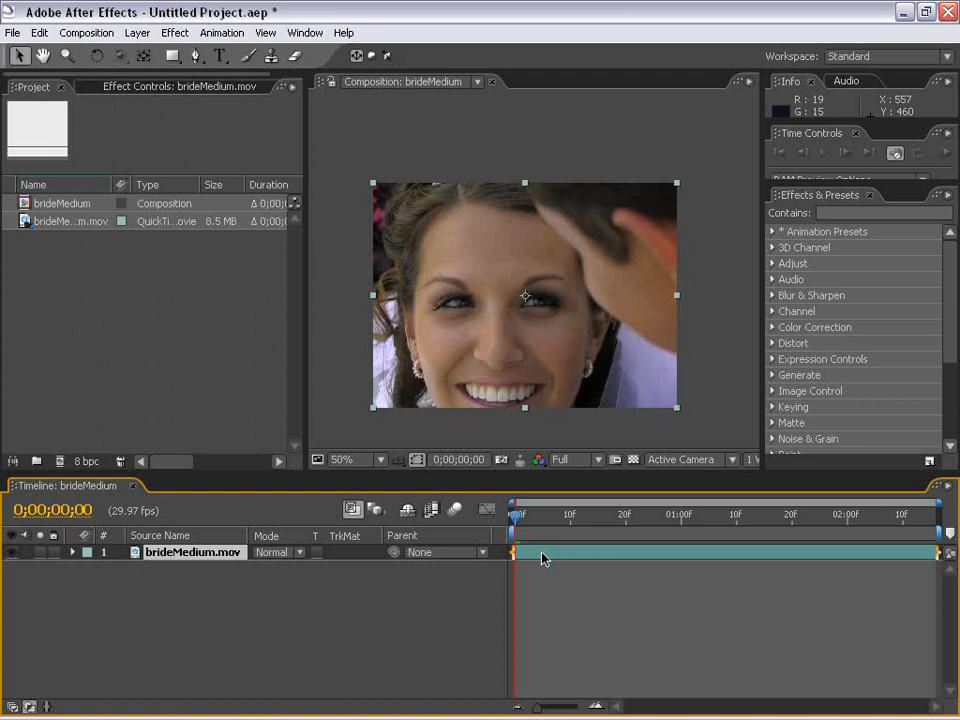
key("ctrl+d")
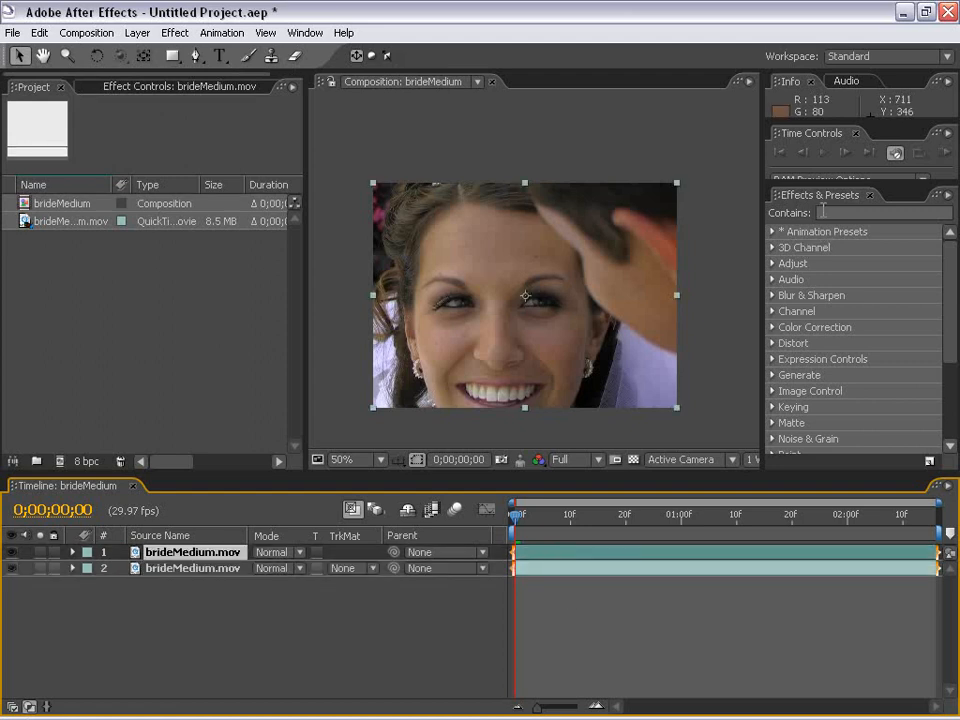
- Find the CC Threshold RGB effect and apply it to the upper brideMedium.mov layer
left_click(822, 212)
type("thre")
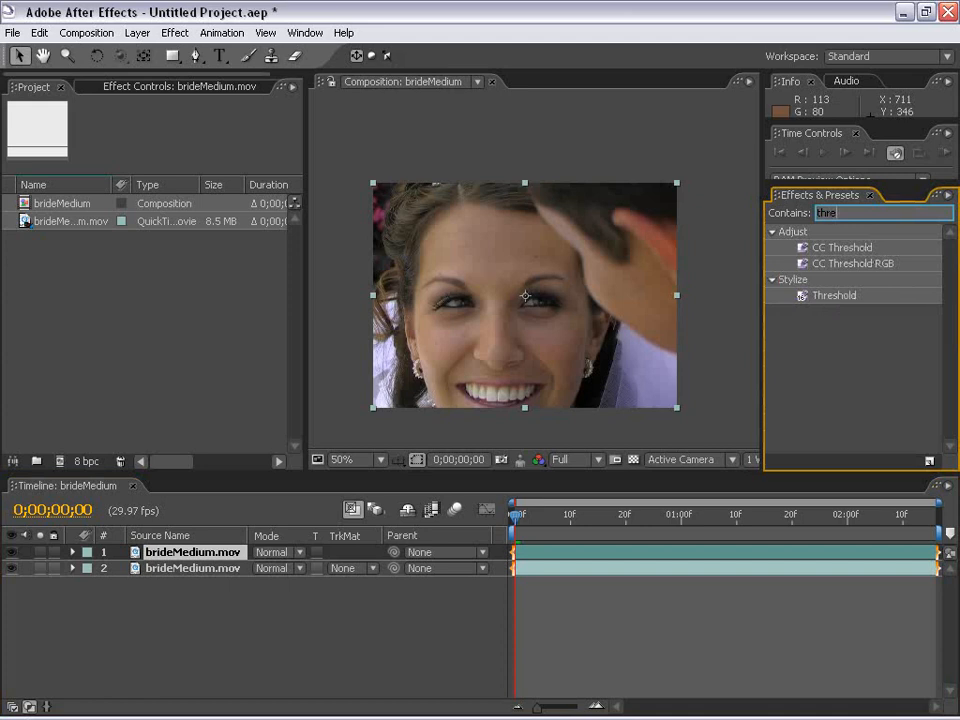
type("thr")
left_click(827, 266)
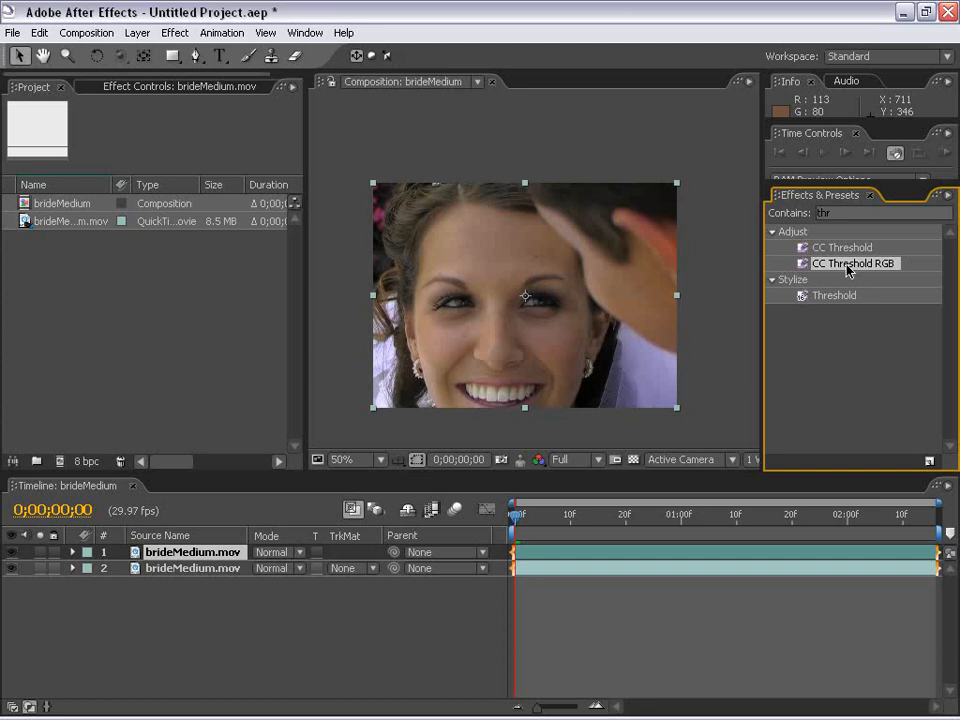
left_click_drag(848, 266, 185, 560)
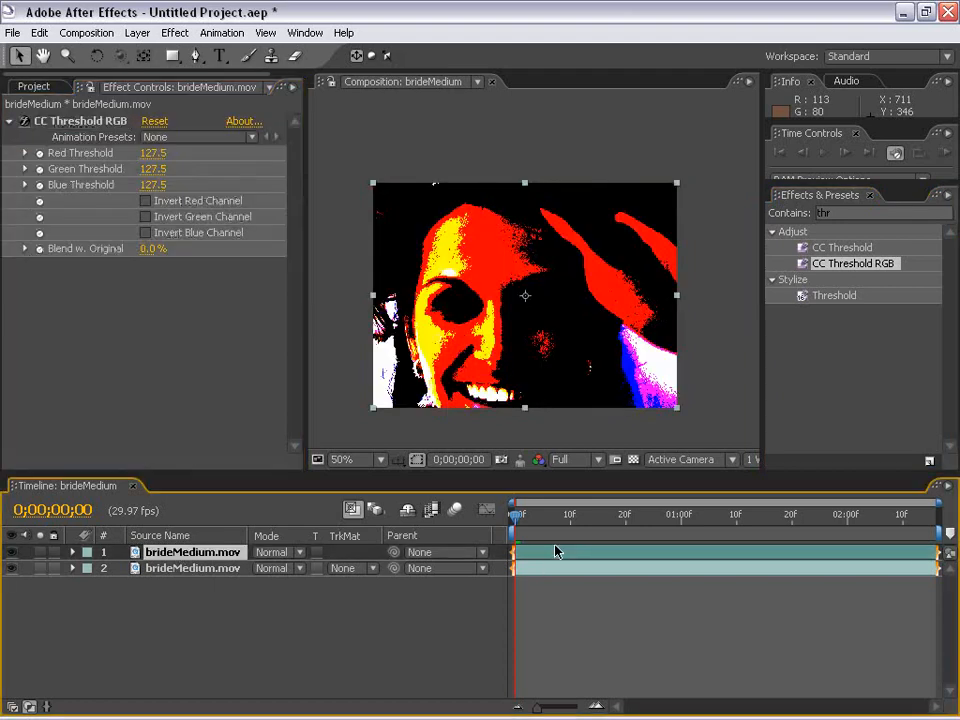
left_click(533, 336)
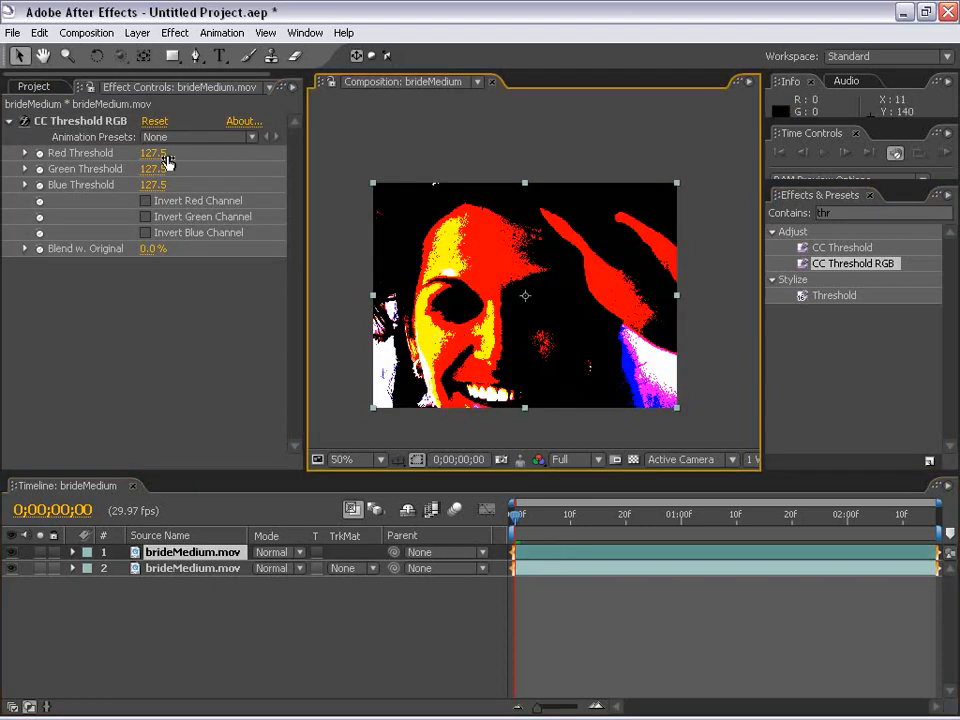
- Set both the Green Threshold and the Blue Threshold of CC Threshold RGB to 255
left_click(153, 169)
type("255")
key("Return")
left_click(153, 185)
type("255")
key("Return")
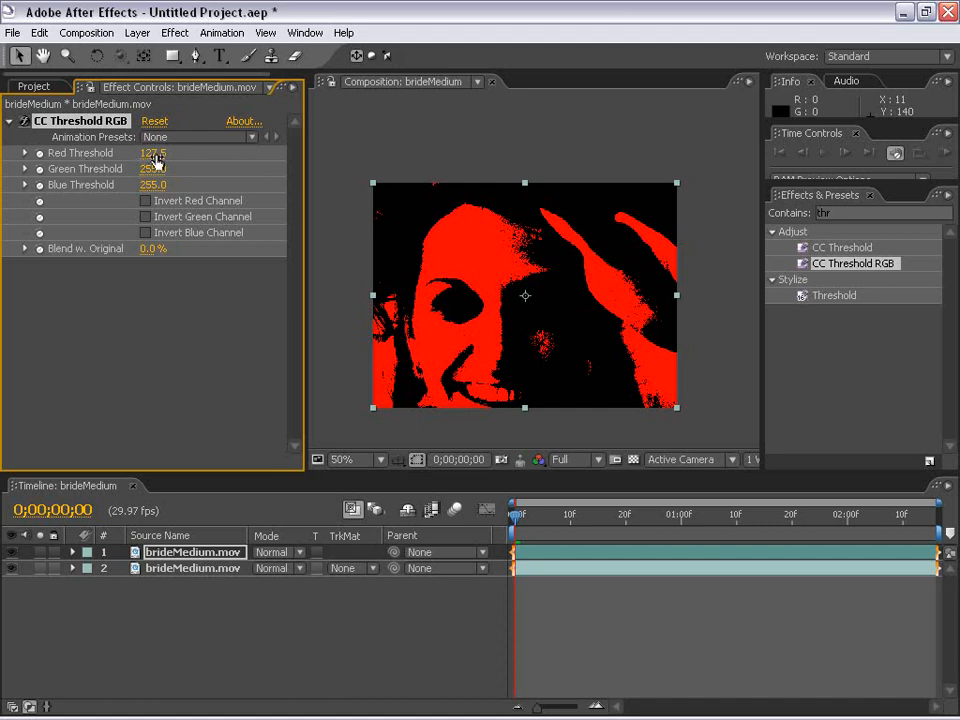
- Lower the Red Threshold of CC Threshold RGB to 104.5
left_click_drag(155, 160, 250, 186)
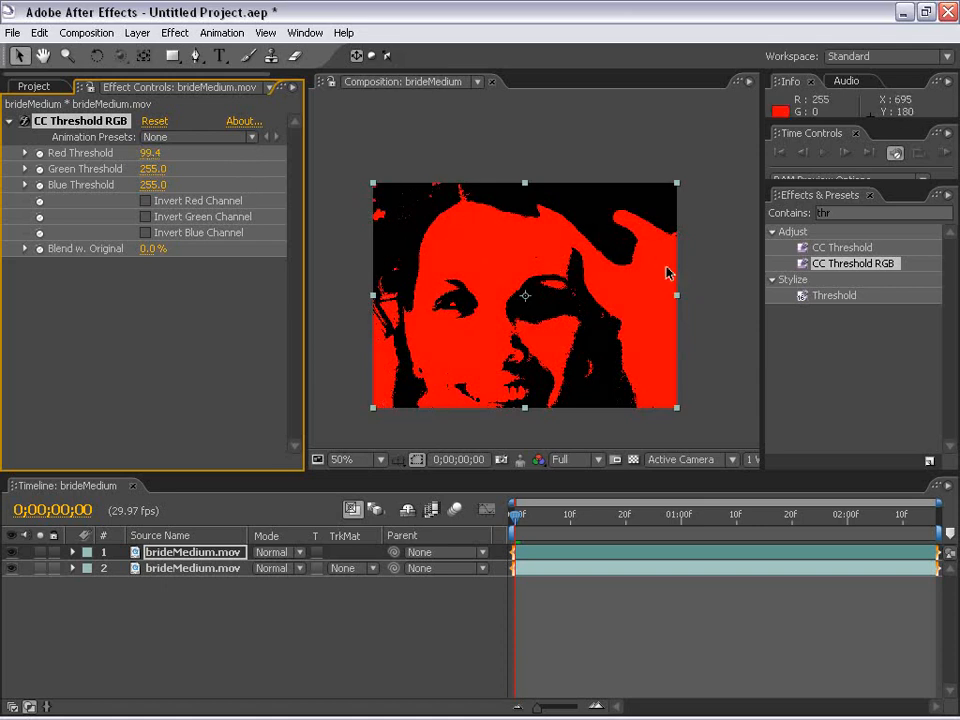
left_click_drag(146, 154, 146, 160)
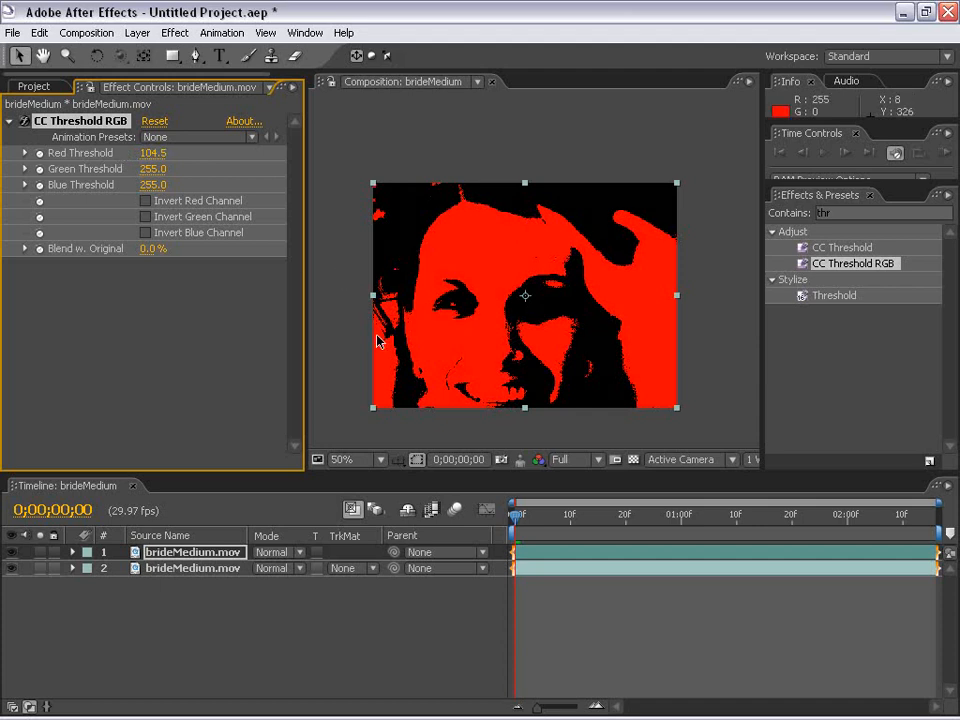
left_click(626, 643)
left_click(488, 377)
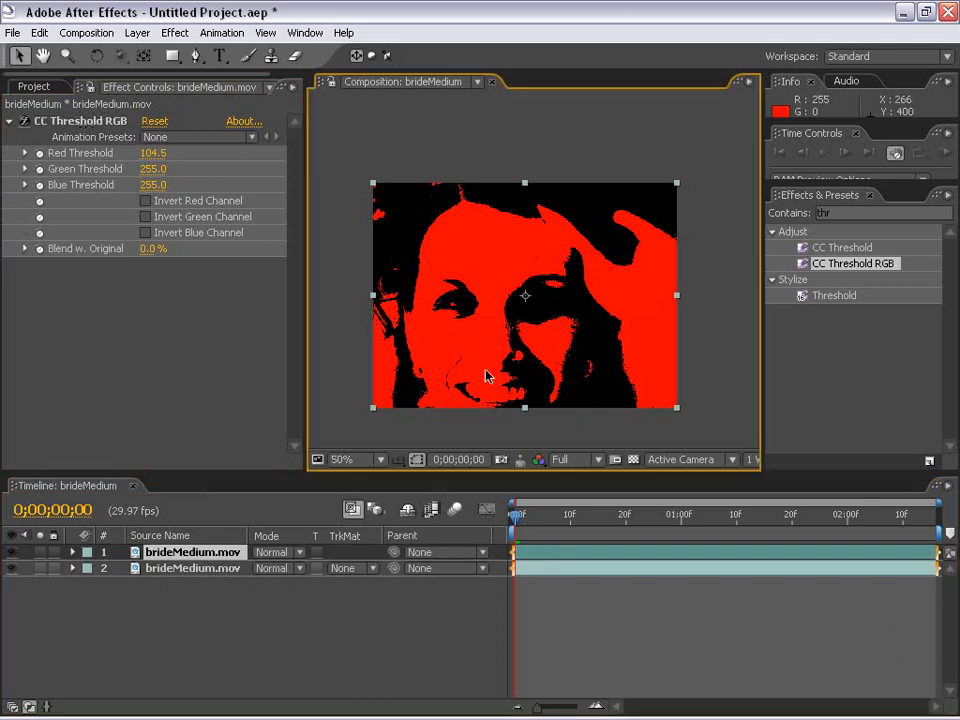
- Add a Hue/Saturation effect to the thresholded layer and reduce its Master Saturation to -100
left_click(175, 33)
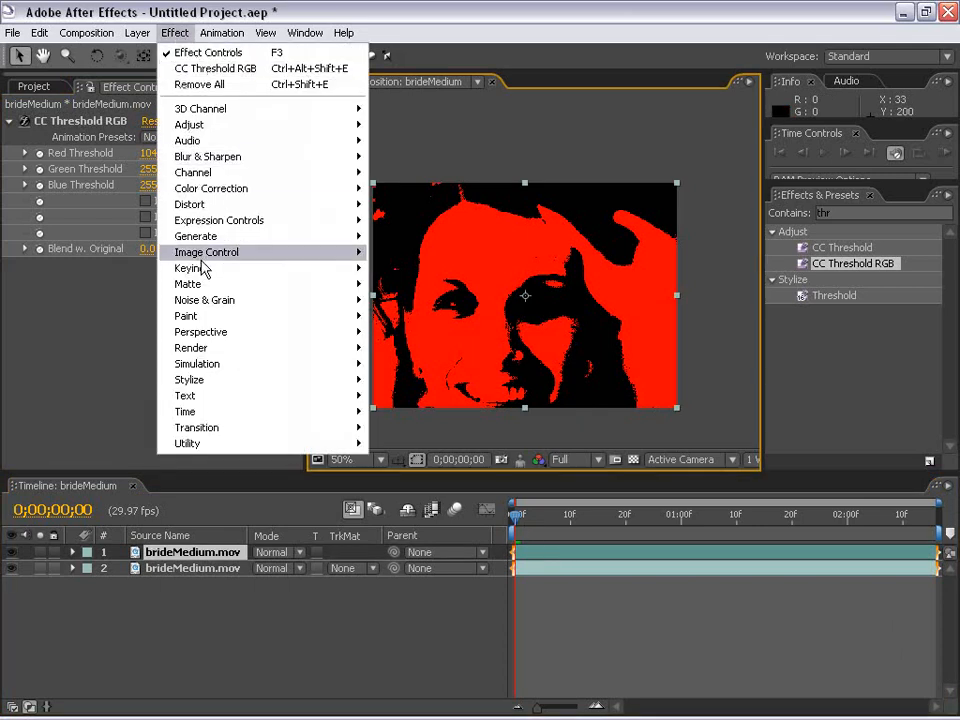
left_click(180, 16)
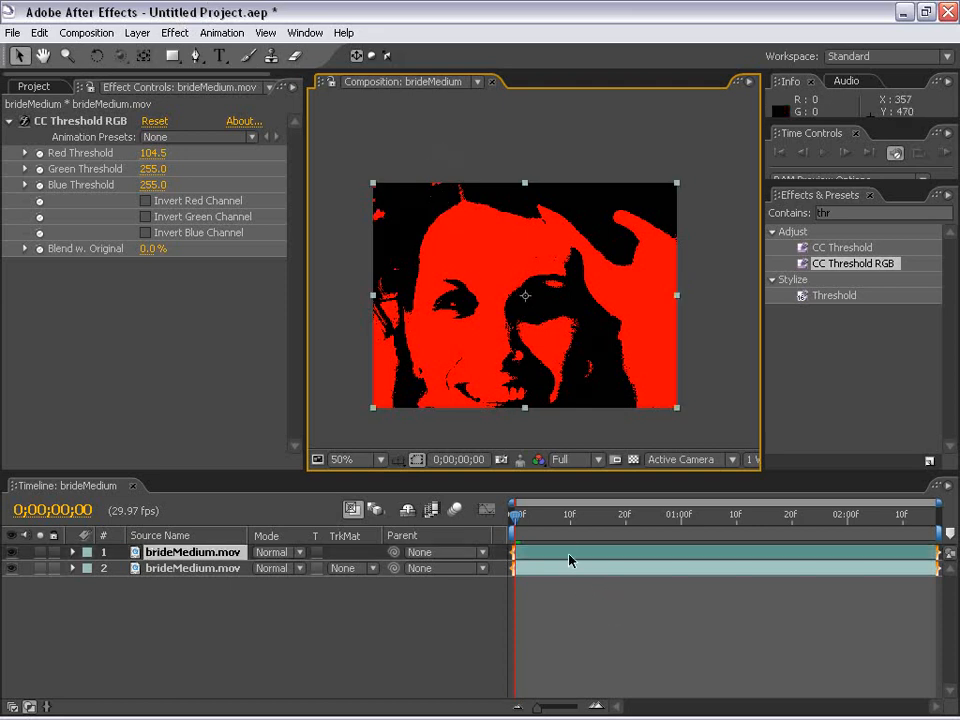
left_click(174, 32)
mouse_move(215, 192)
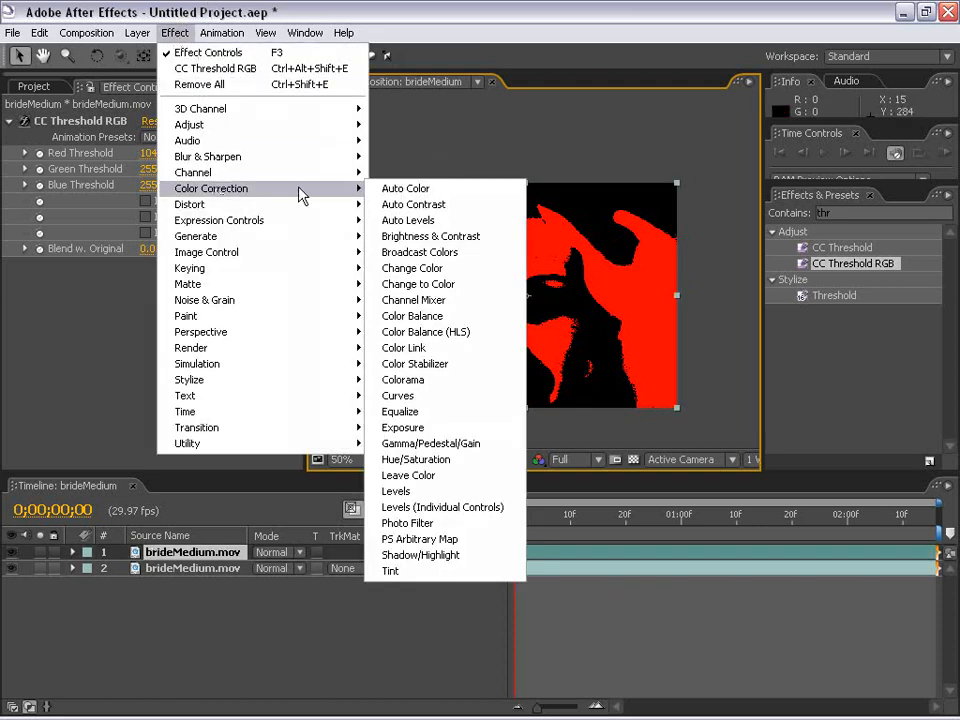
left_click(482, 460)
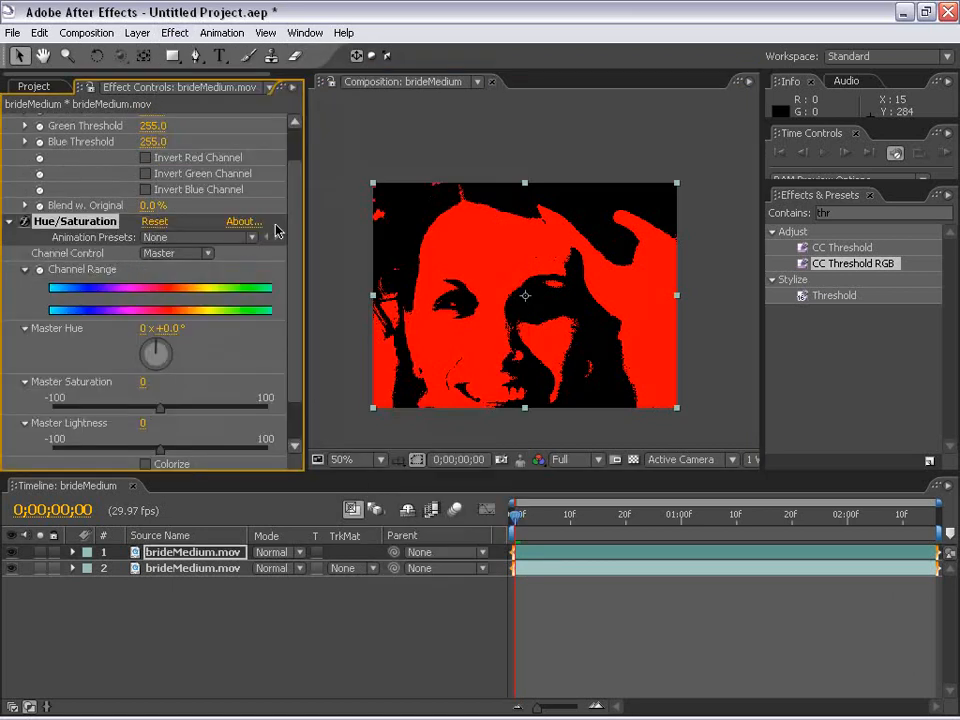
scroll(298, 214, "down", 2)
left_click_drag(161, 358, 4, 368)
left_click(9, 171)
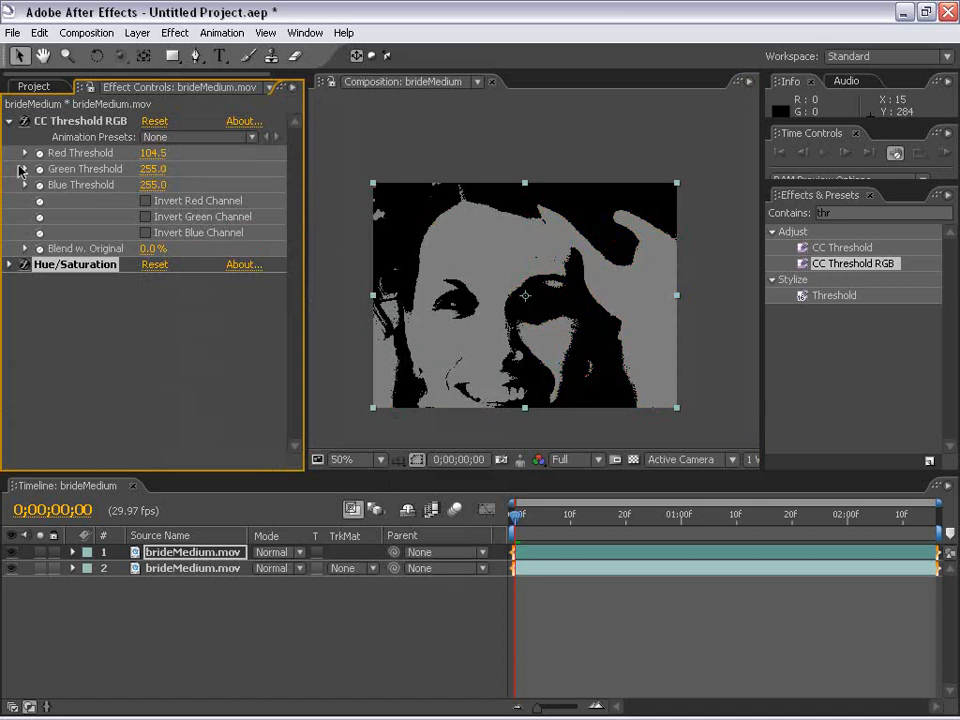
- Add a Levels effect to the thresholded layer and lower its Input White to 81
left_click(9, 121)
left_click(175, 33)
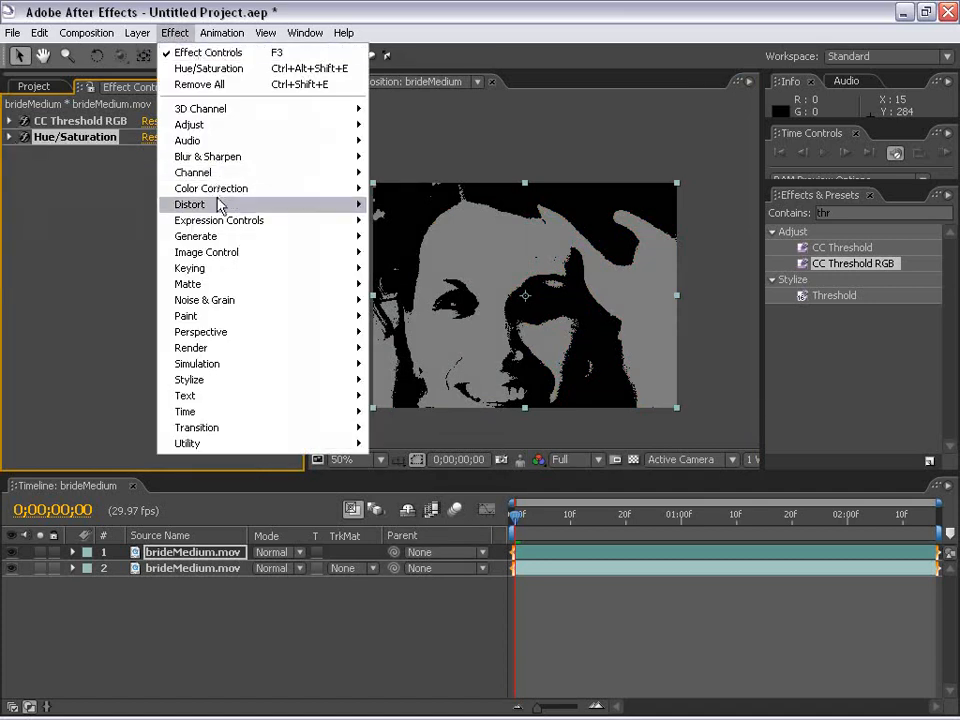
mouse_move(220, 190)
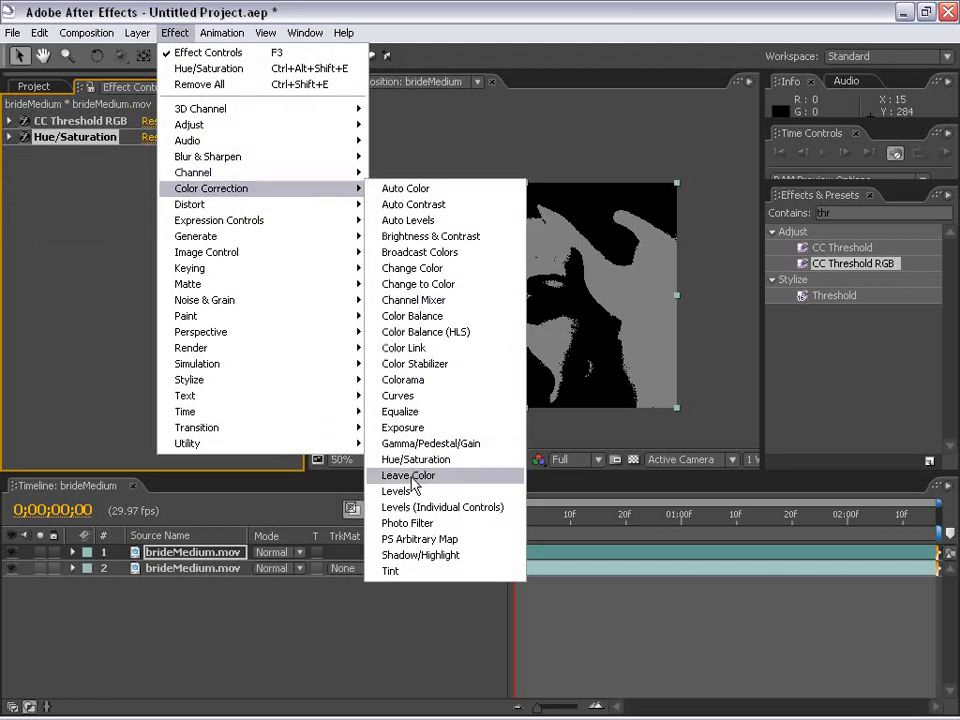
left_click(413, 491)
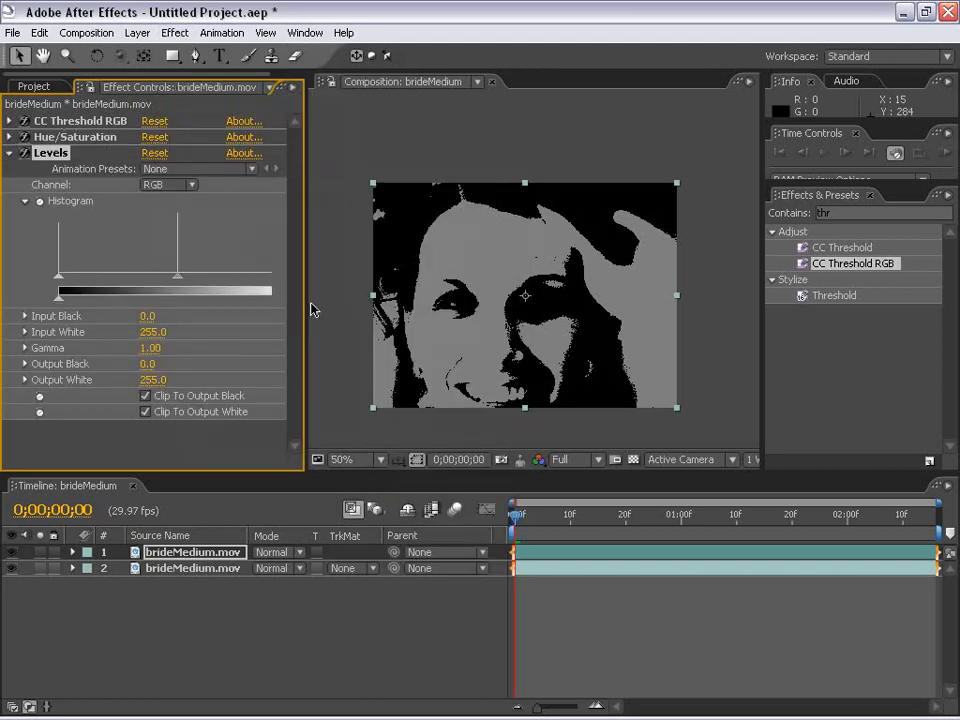
left_click_drag(306, 302, 369, 302)
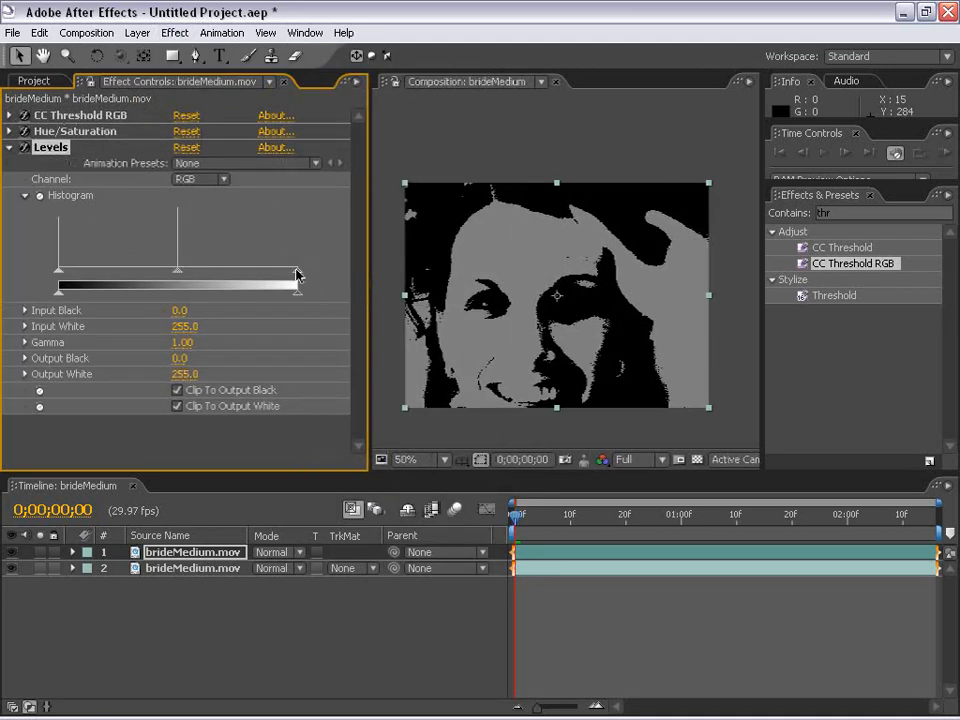
left_click_drag(297, 275, 134, 273)
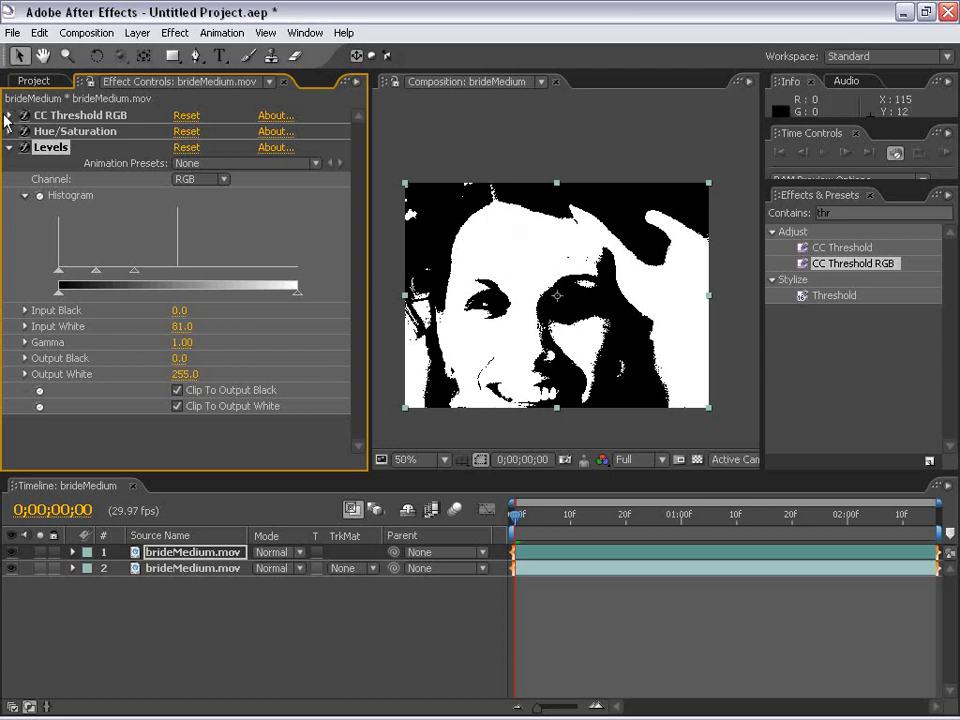
- Switch the Hue/Saturation and Levels effects off and back on to compare the matte with the plain threshold image
left_click(9, 147)
left_click(24, 131)
left_click(24, 147)
left_click(24, 131)
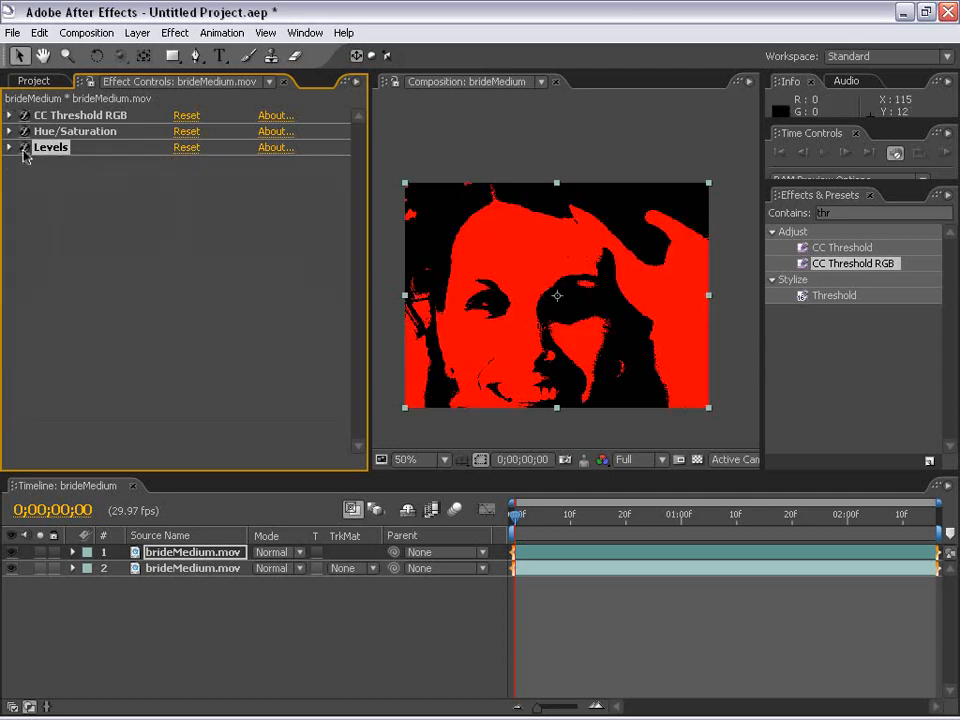
left_click(24, 147)
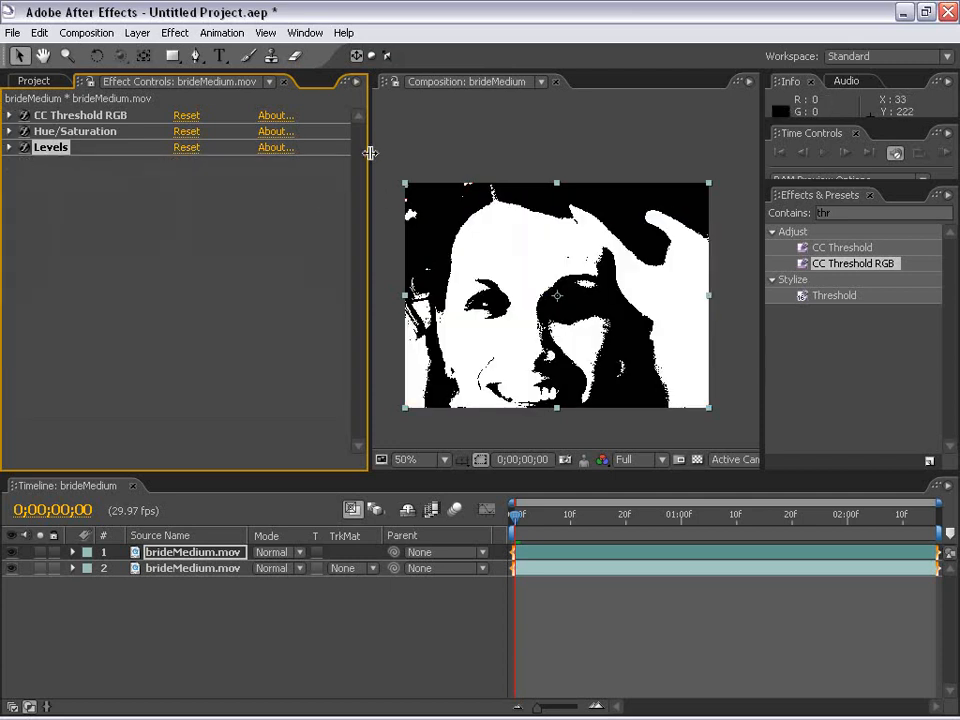
- Create a new adjustment layer and place it between the two brideMedium.mov layers
left_click_drag(369, 150, 220, 150)
left_click(137, 35)
mouse_move(150, 52)
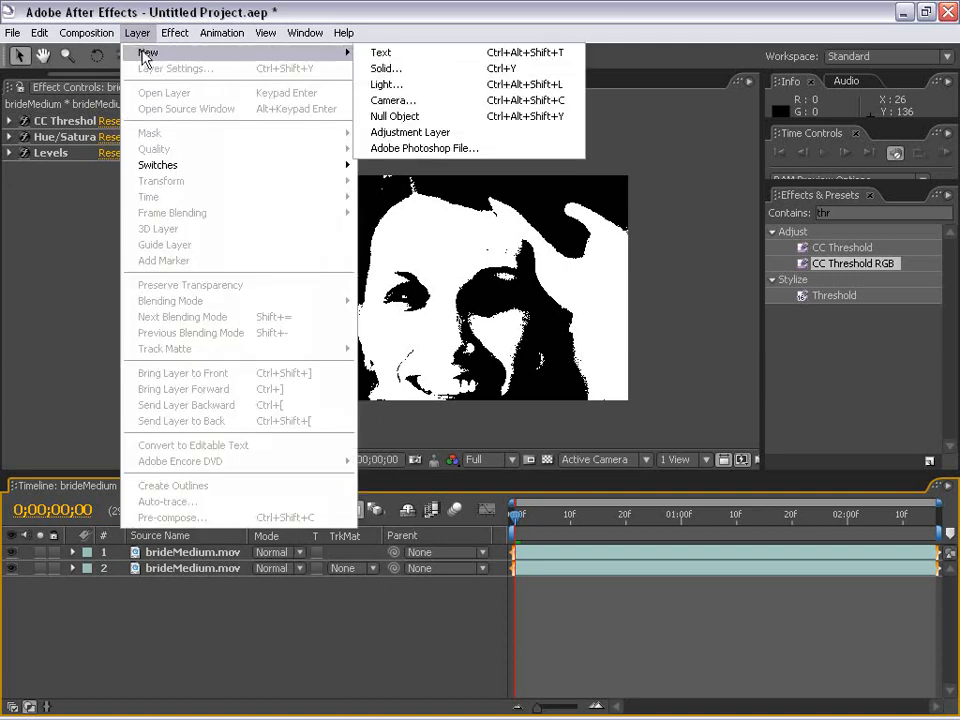
left_click(450, 134)
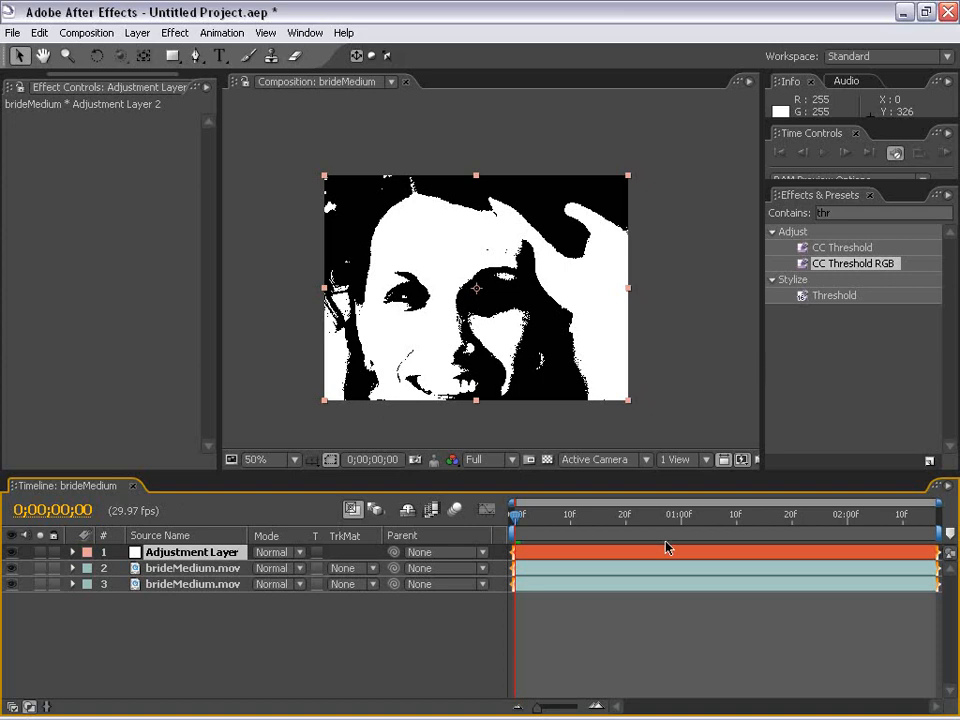
left_click(171, 606)
left_click_drag(165, 551, 165, 578)
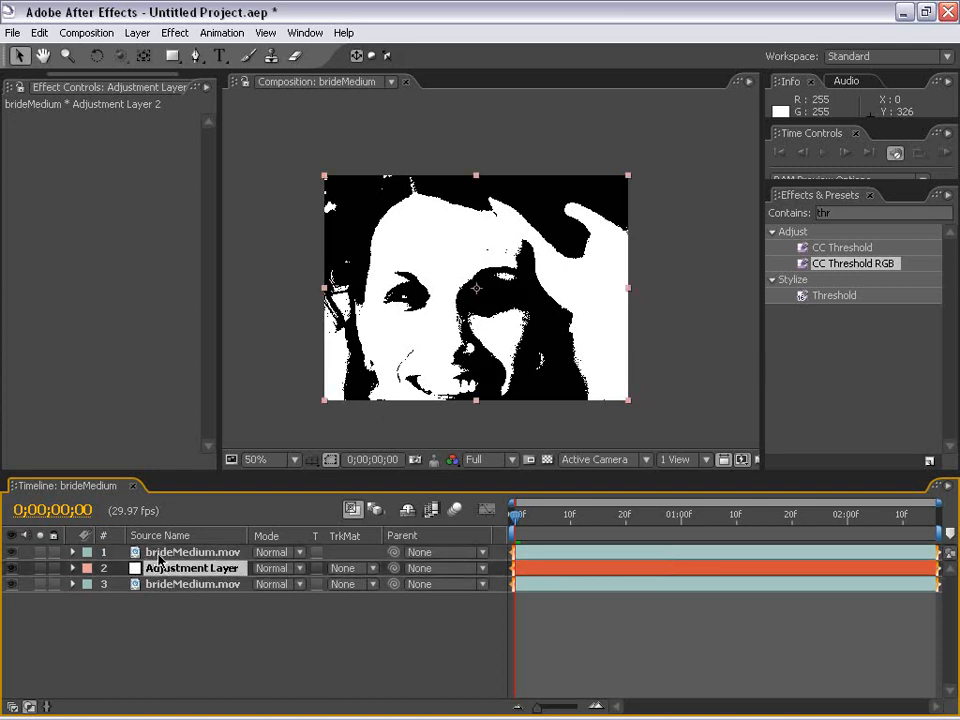
- Hide and show the thresholded top layer to compare it with the original footage
left_click(160, 553)
left_click(9, 553)
left_click(9, 553)
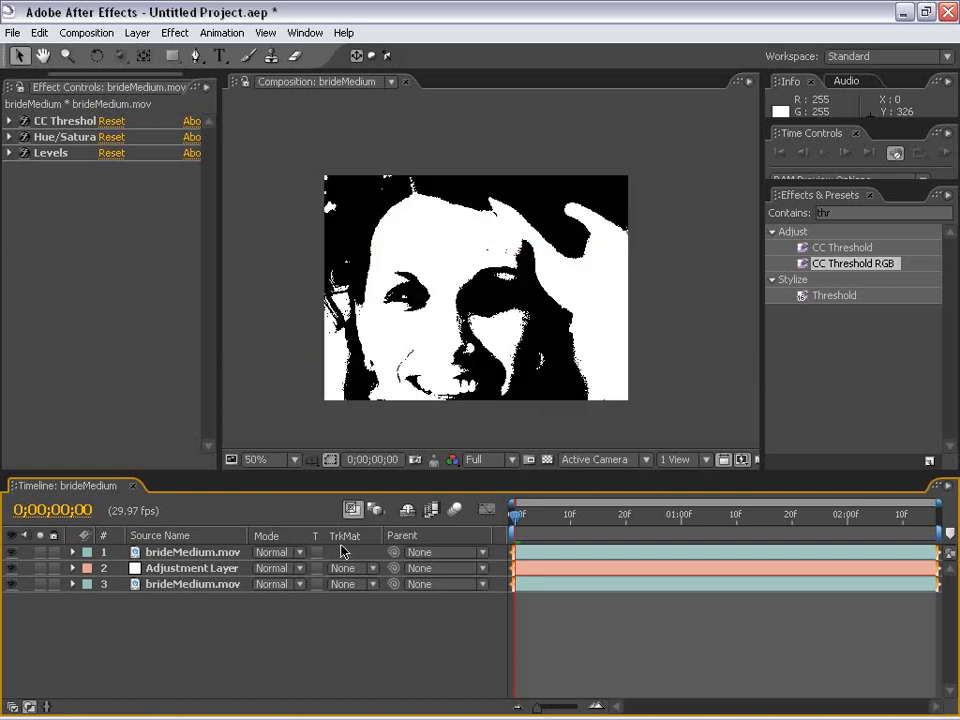
- Set the adjustment layer's track matte to Luma Matte "brideMedium.mov" so it uses the thresholded layer above
key("F4")
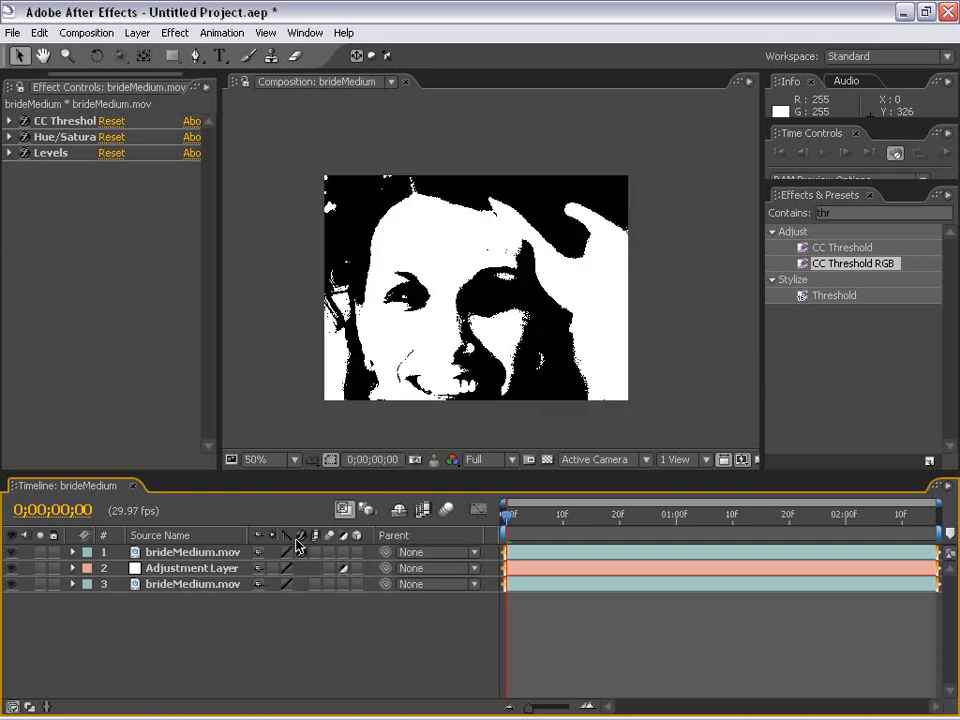
key("F4")
key("F4")
key("F4")
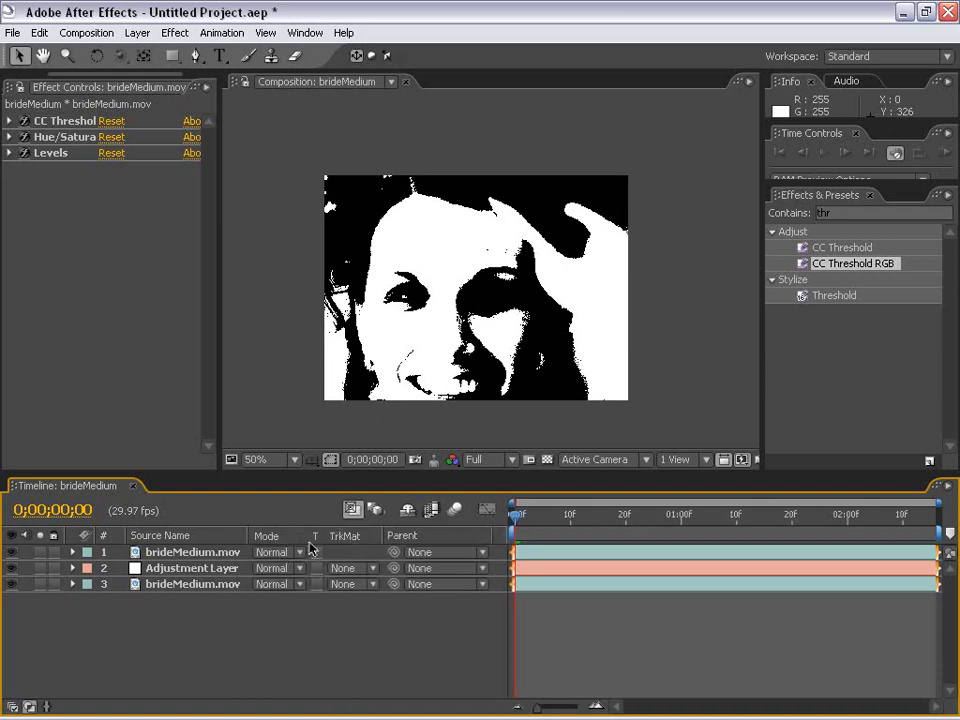
left_click(343, 568)
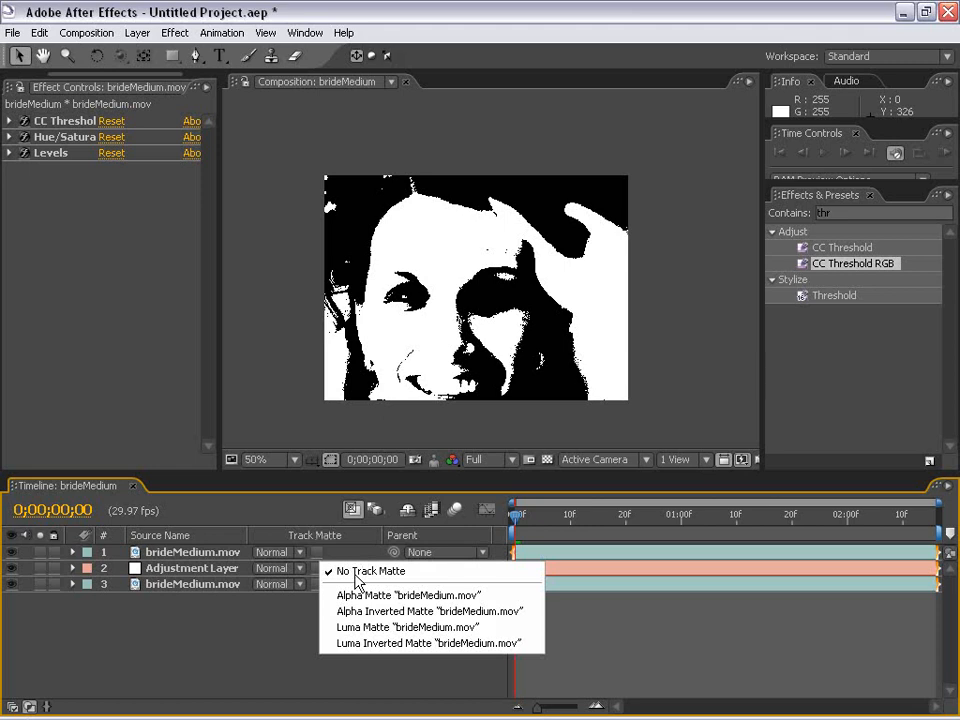
left_click(400, 629)
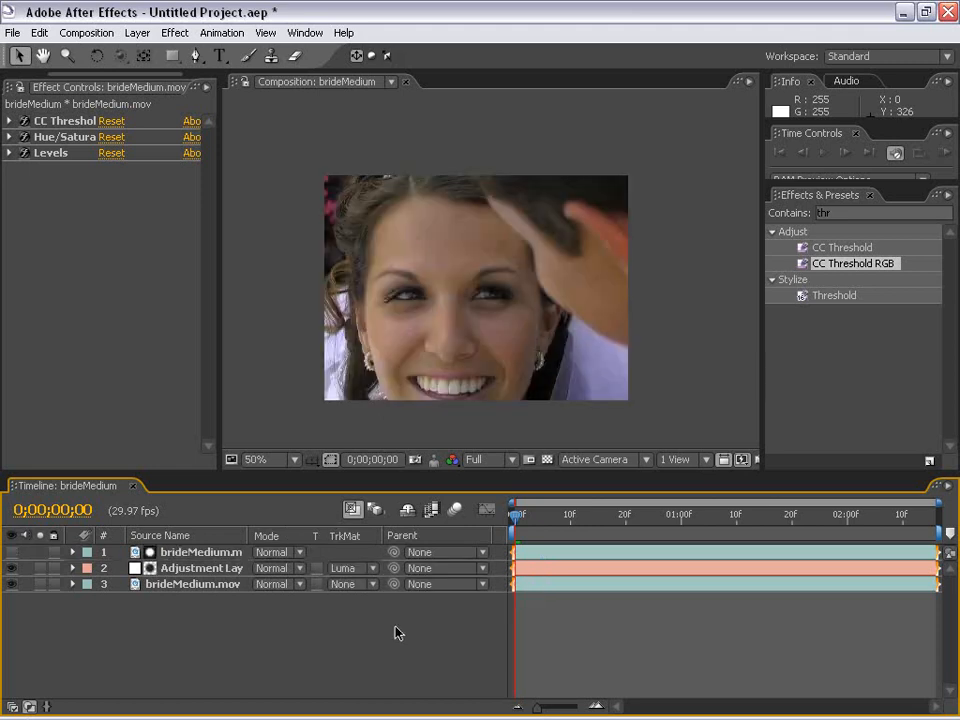
- Go to 0;00;00;08 and show and hide the matte layer to compare it with the footage, with the adjustment layer selected
left_click_drag(536, 521, 558, 541)
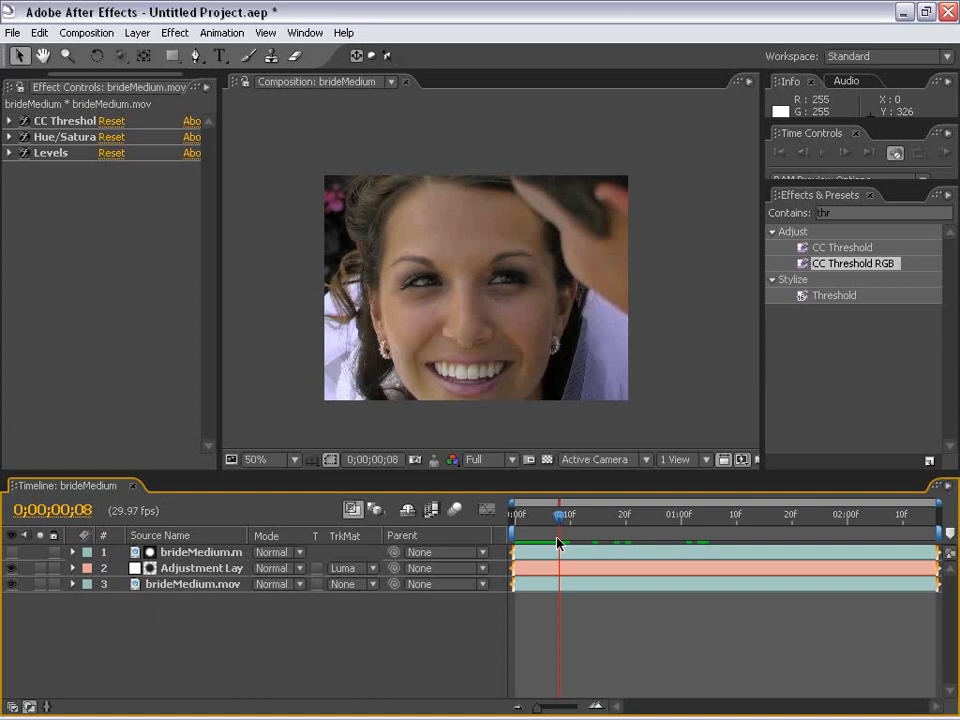
left_click(12, 552)
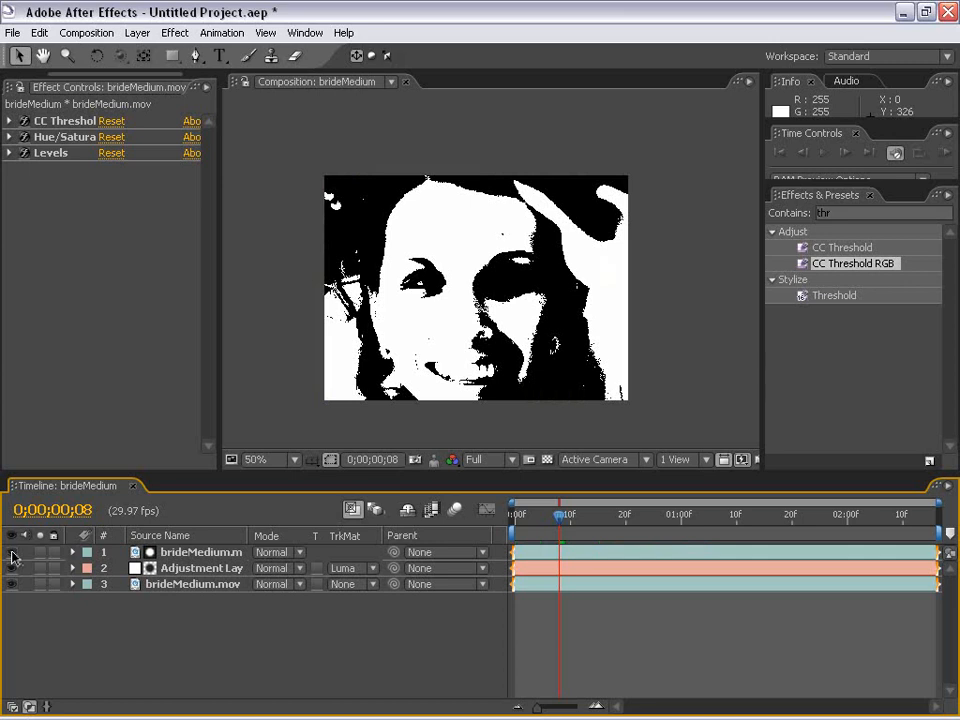
left_click(12, 552)
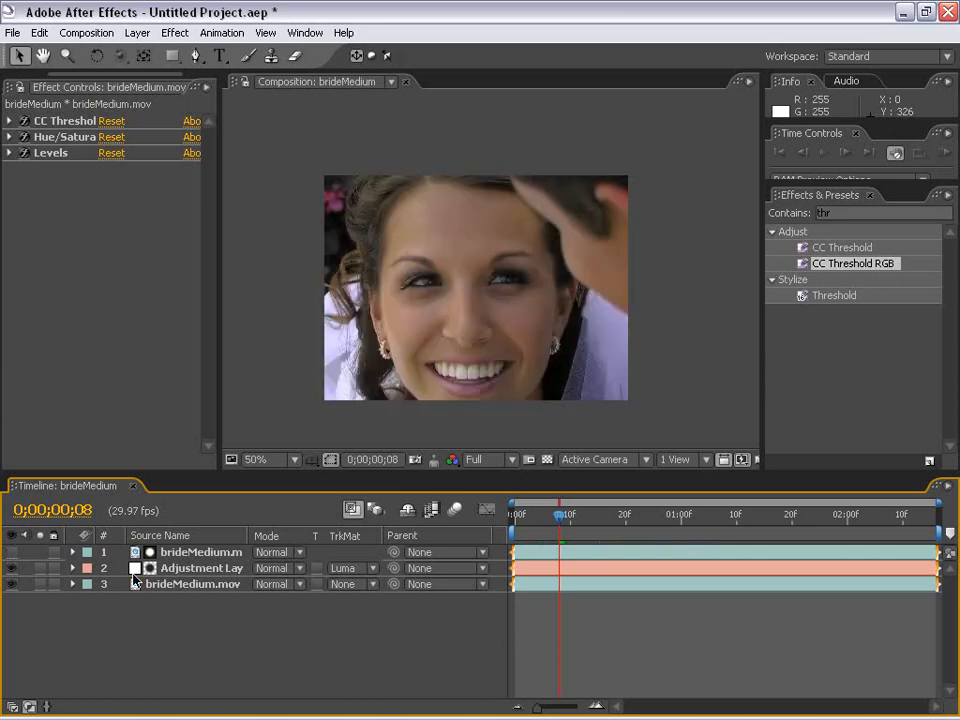
left_click(150, 570)
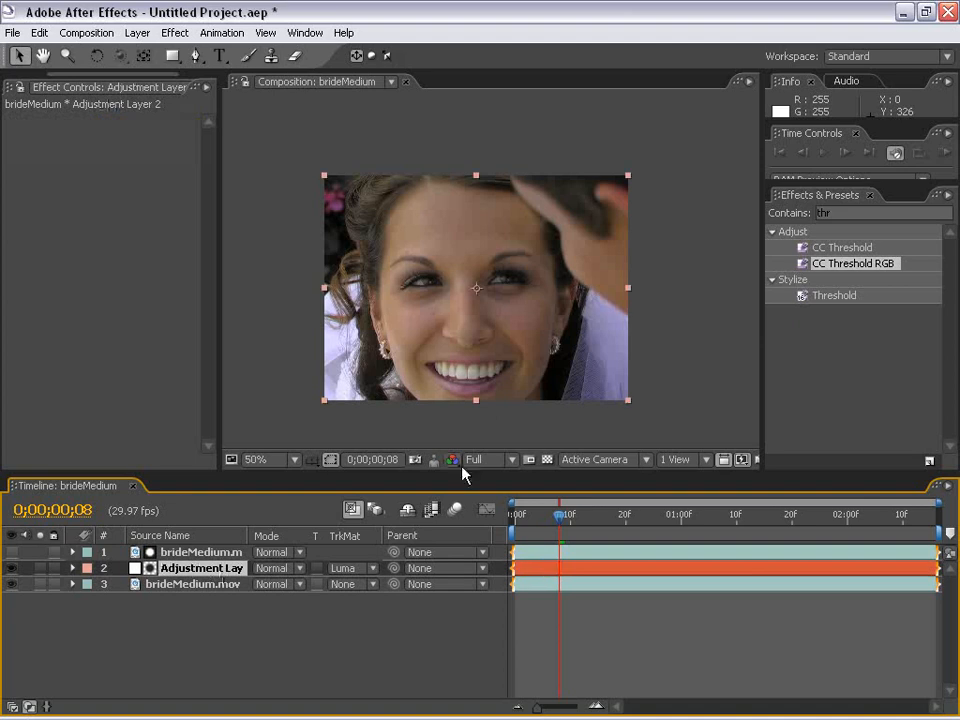
left_click(12, 552)
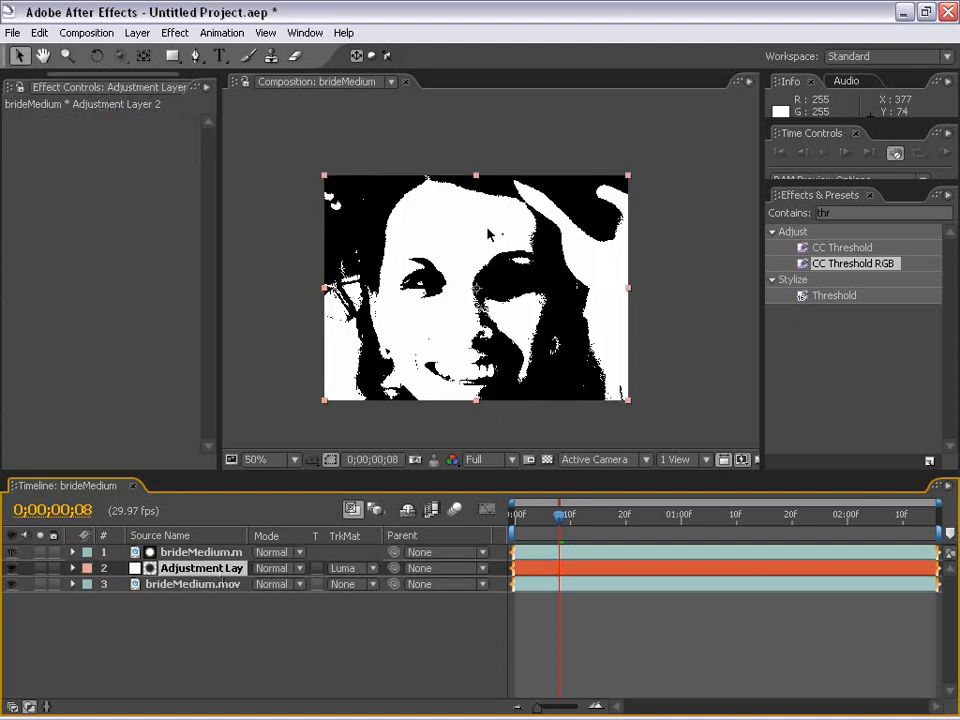
left_click(12, 552)
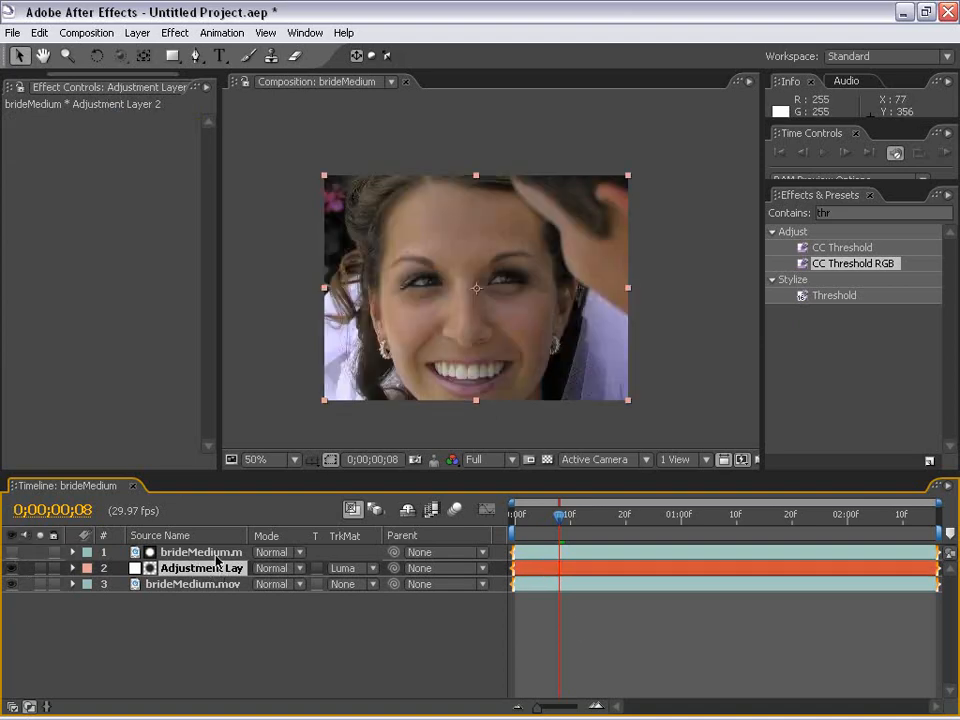
- Try a Levels effect on the adjustment layer by lowering Input White to 142 and returning it to 255
left_click(163, 34)
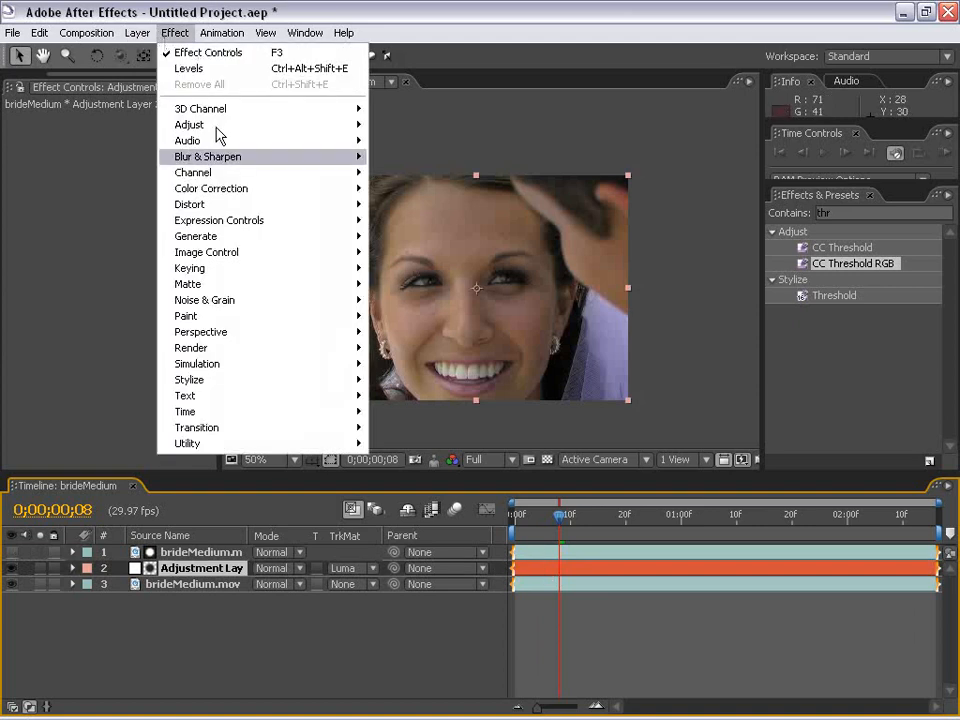
mouse_move(257, 190)
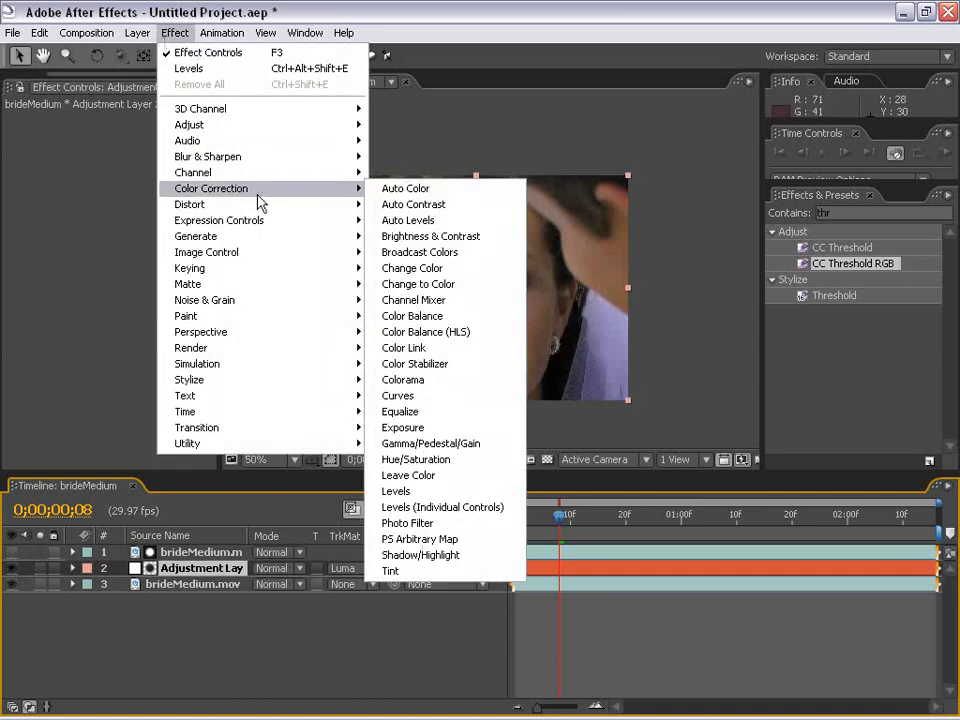
left_click(398, 491)
left_click_drag(241, 324, 458, 324)
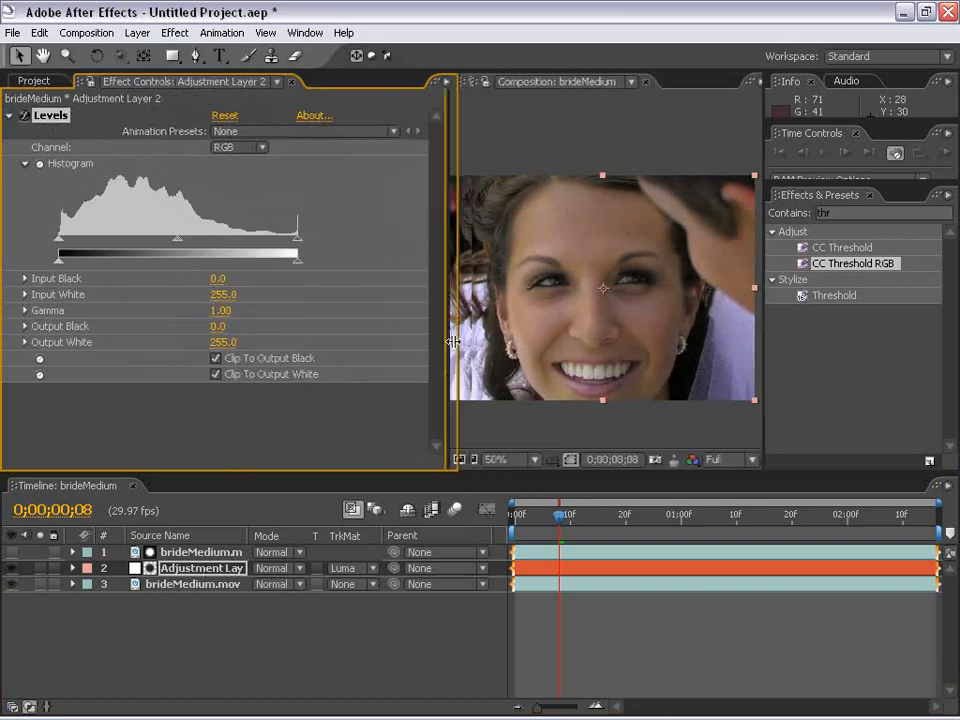
left_click(338, 569)
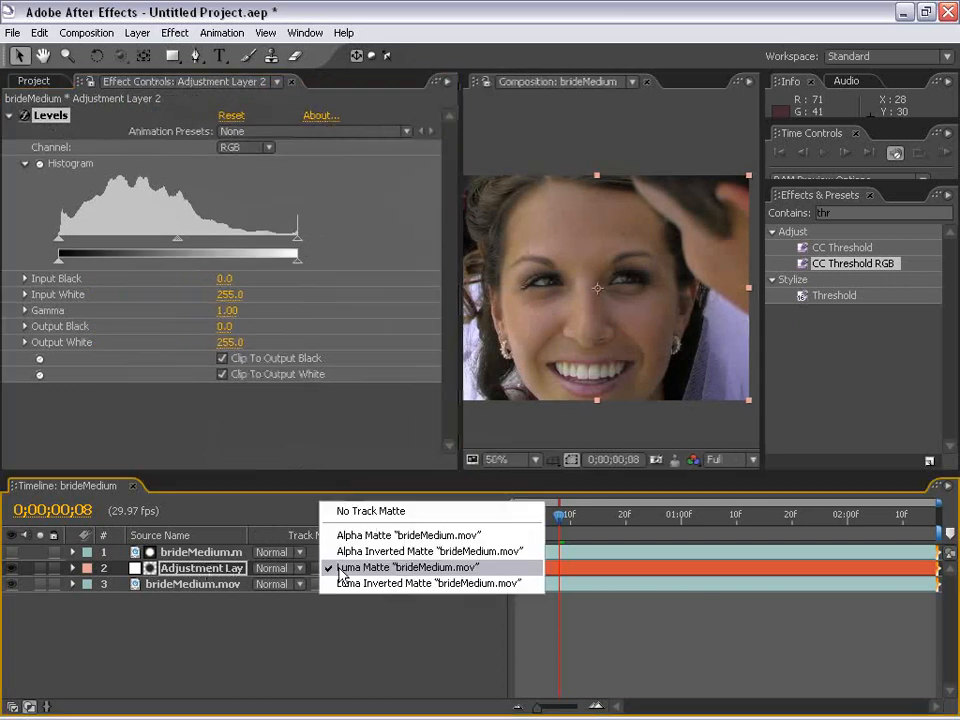
left_click(371, 568)
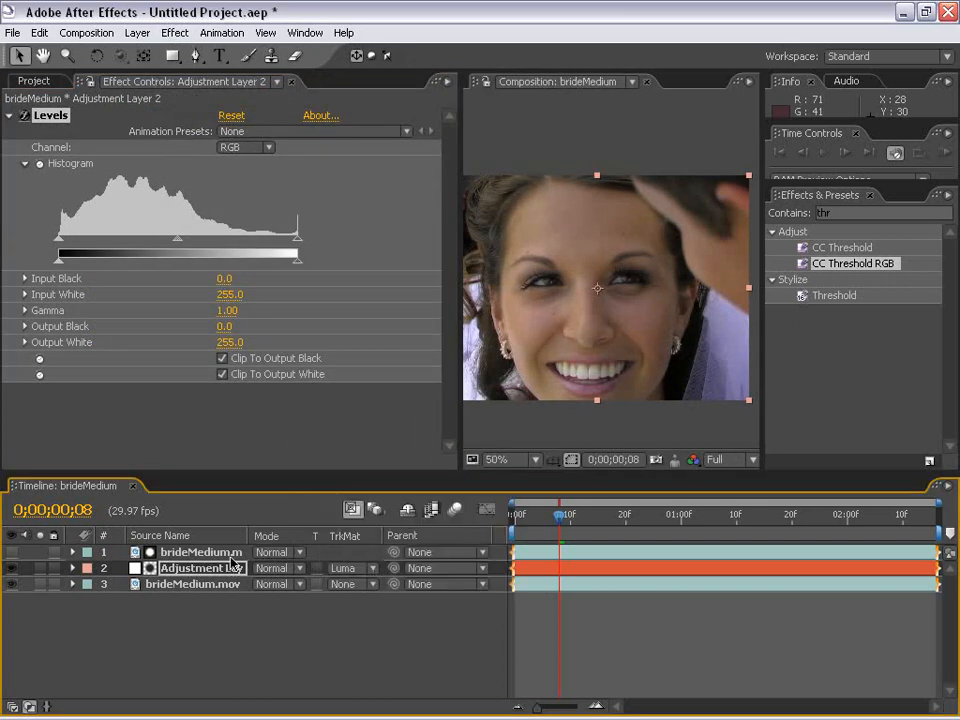
left_click_drag(296, 246, 193, 256)
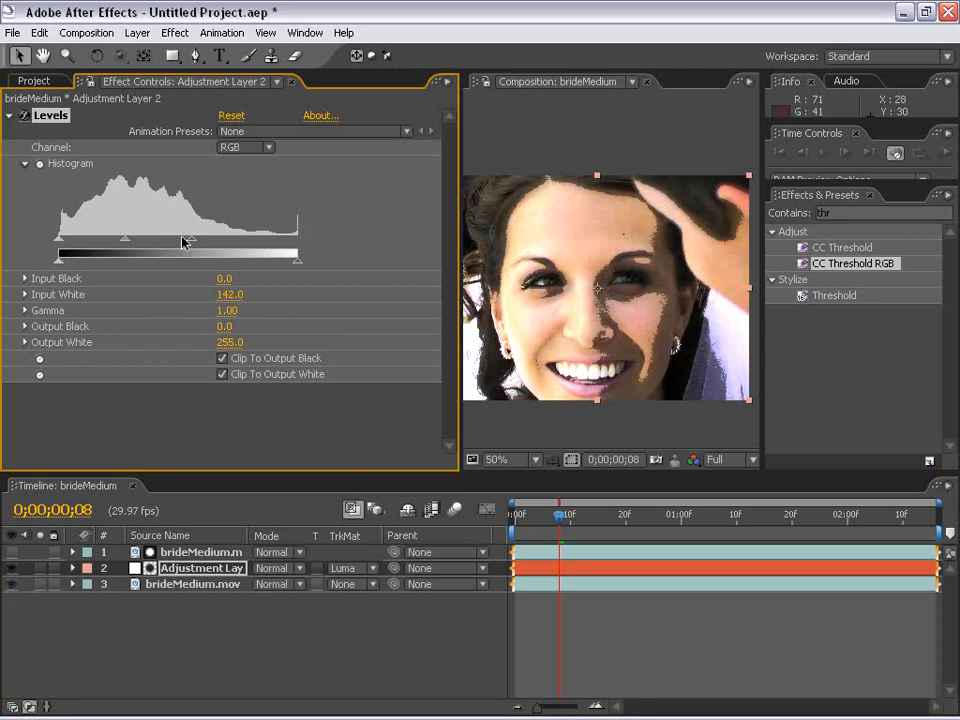
left_click_drag(193, 256, 305, 250)
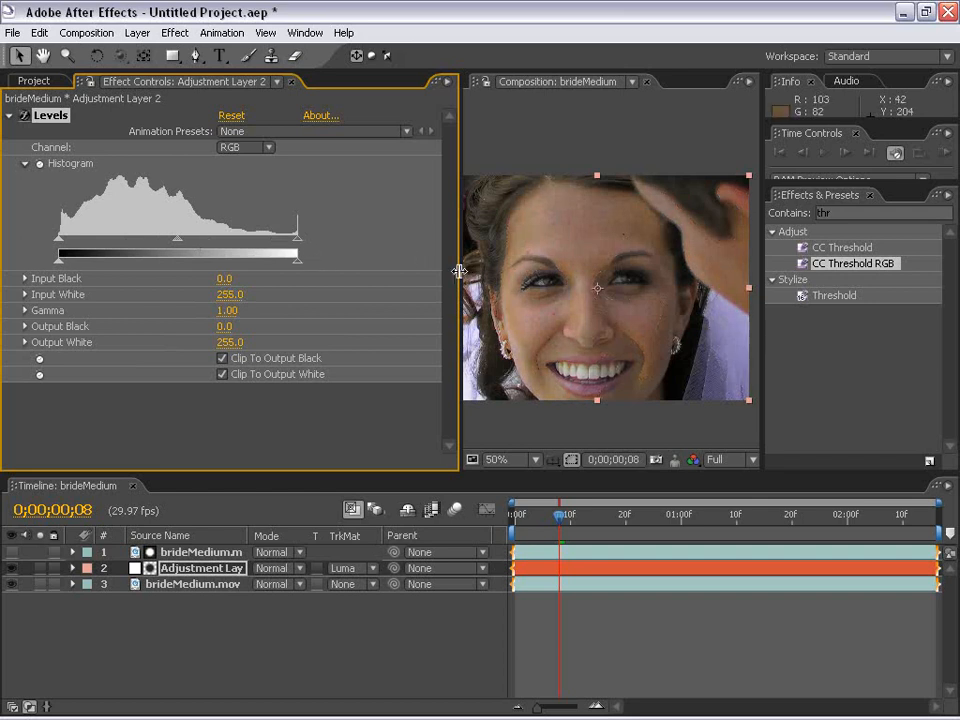
- Delete the Levels effect from the adjustment layer
left_click_drag(460, 286, 280, 286)
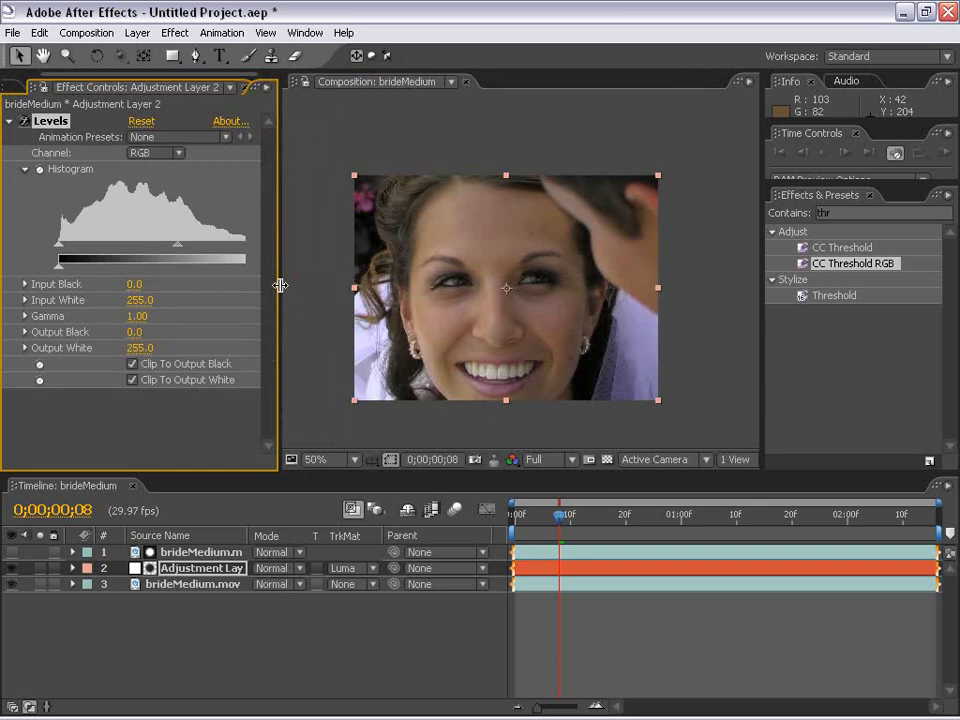
left_click_drag(280, 286, 401, 288)
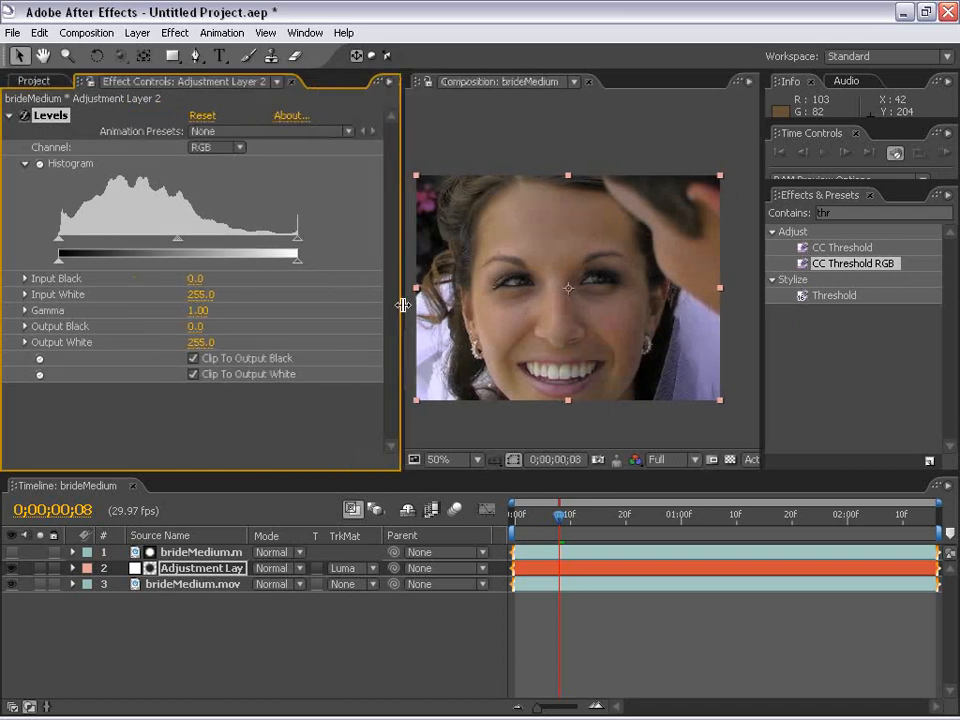
left_click(60, 117)
key("Delete")
- Apply the Remove Grain effect to the adjustment layer and view the face at 100%
left_click(628, 596)
left_click(626, 570)
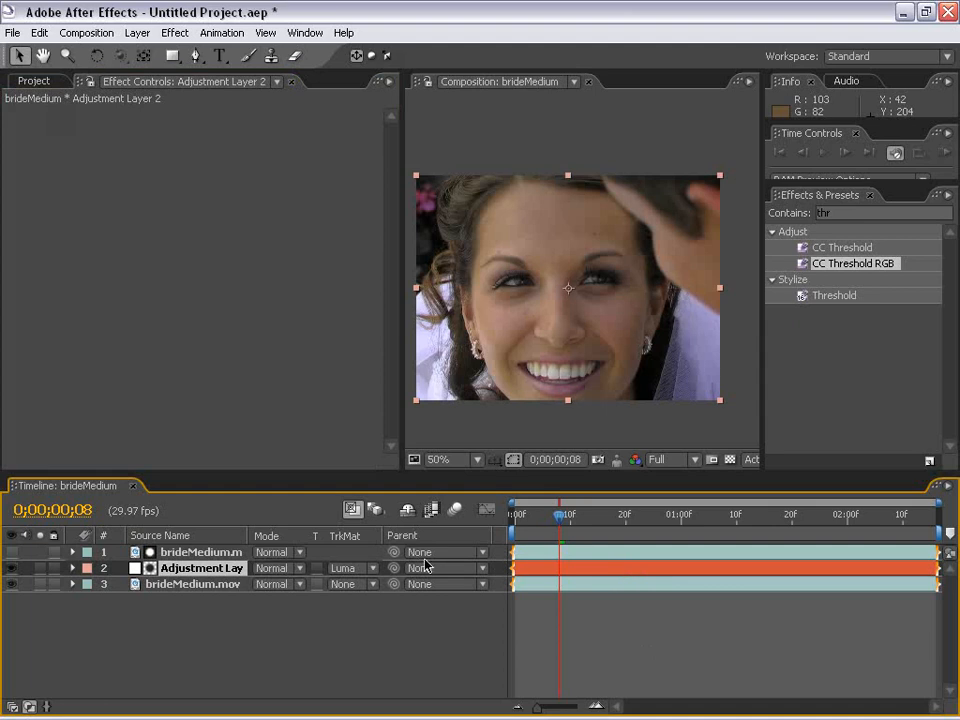
left_click(166, 34)
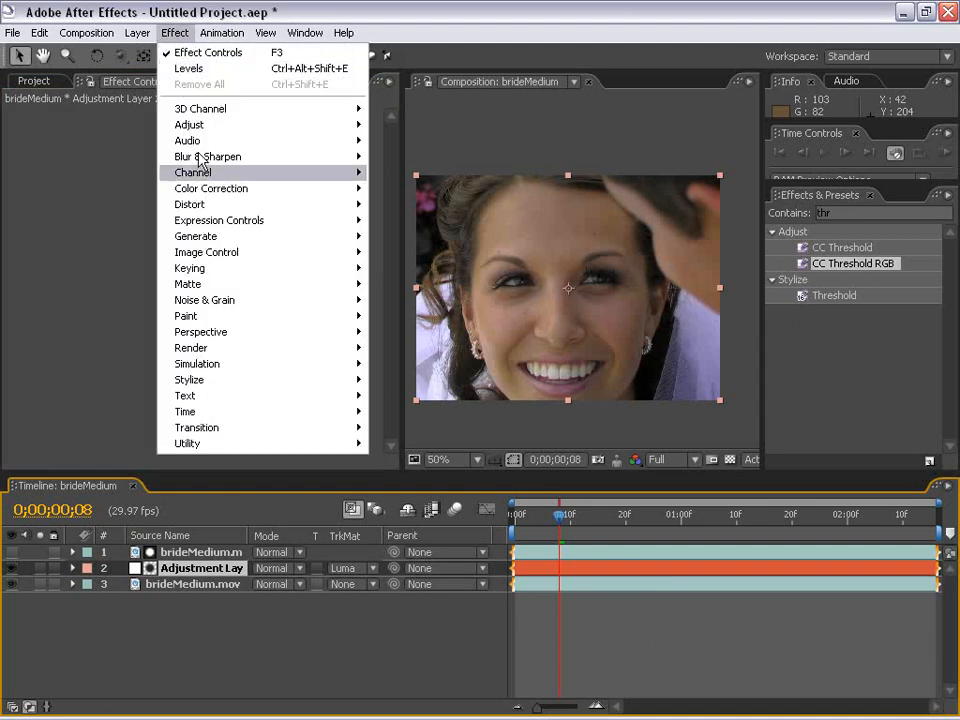
mouse_move(214, 304)
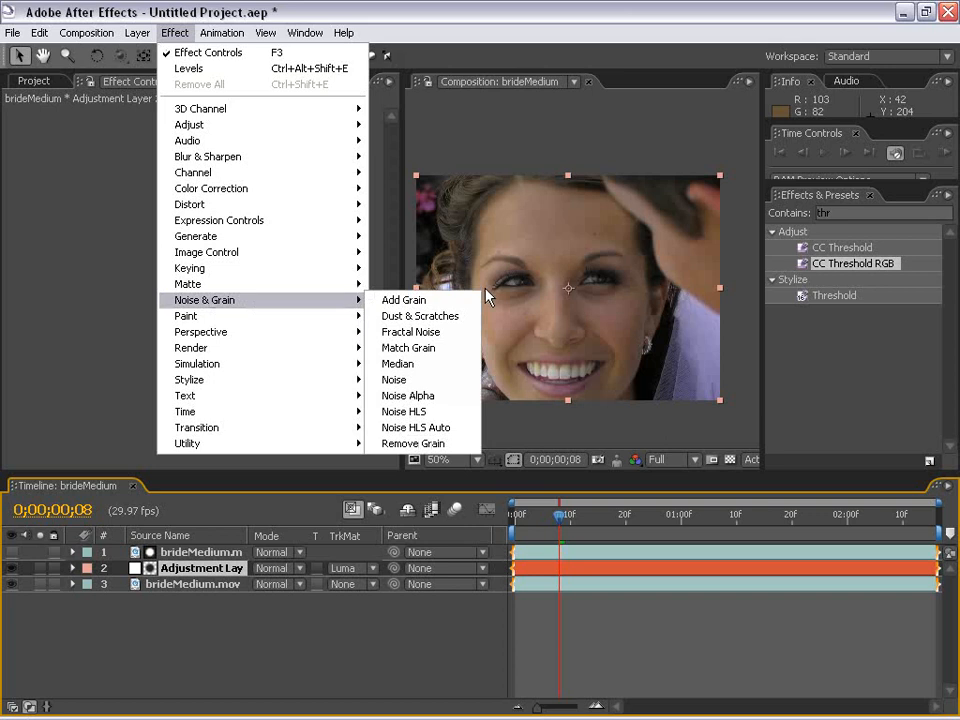
left_click(425, 443)
scroll(525, 327, "up", 1)
key("space")
left_click_drag(539, 351, 548, 326)
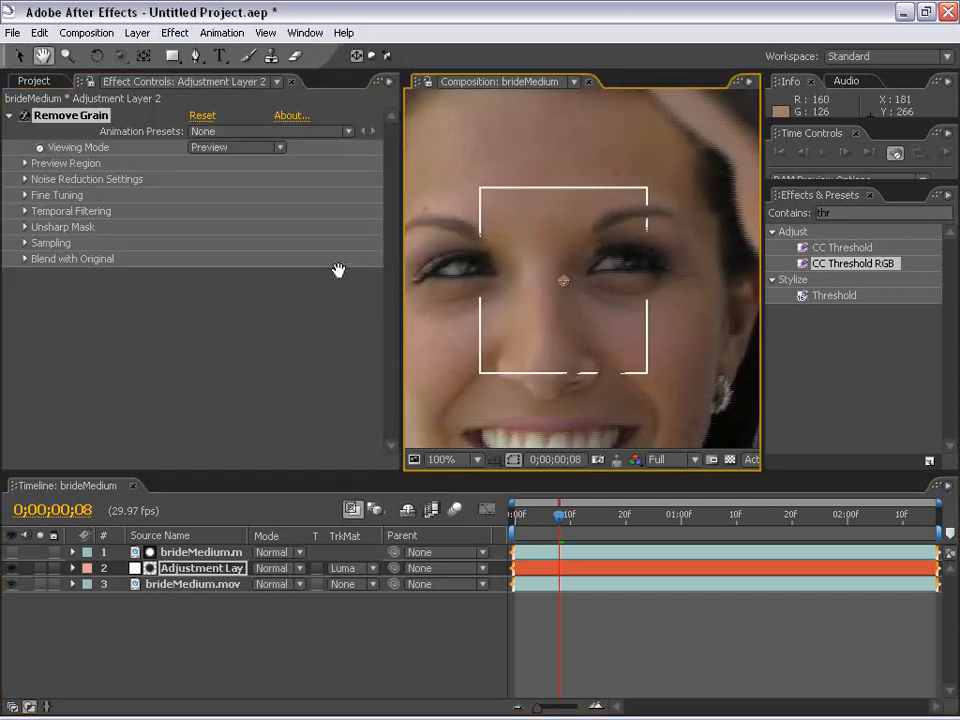
- Set Remove Grain's Viewing Mode to Final Output and narrow the effect settings area to enlarge the composition view
left_click(66, 122)
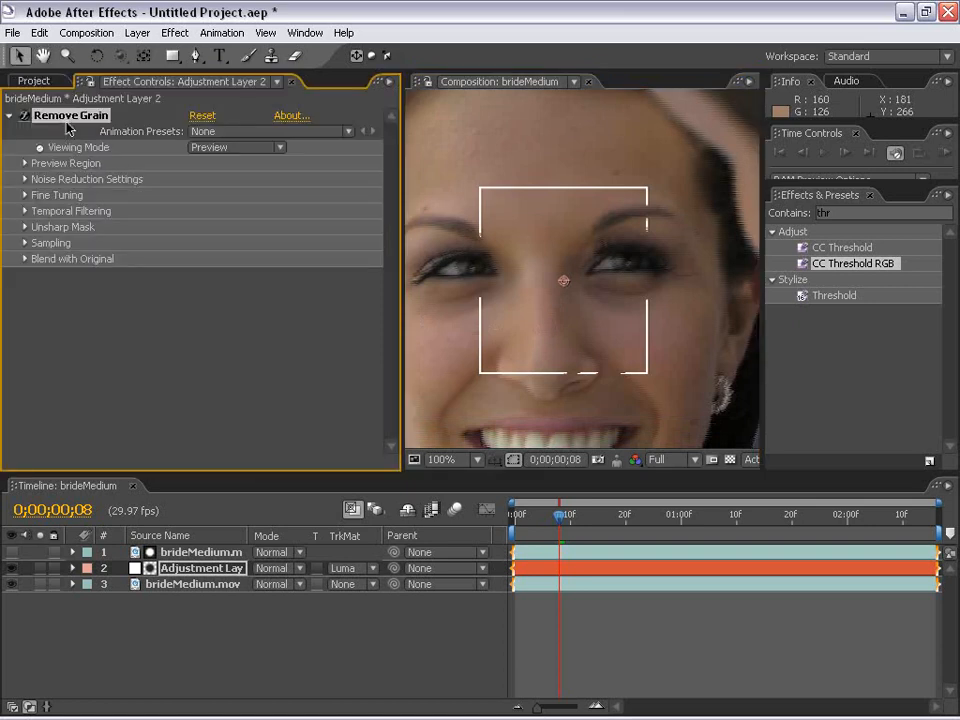
left_click_drag(400, 146, 313, 167)
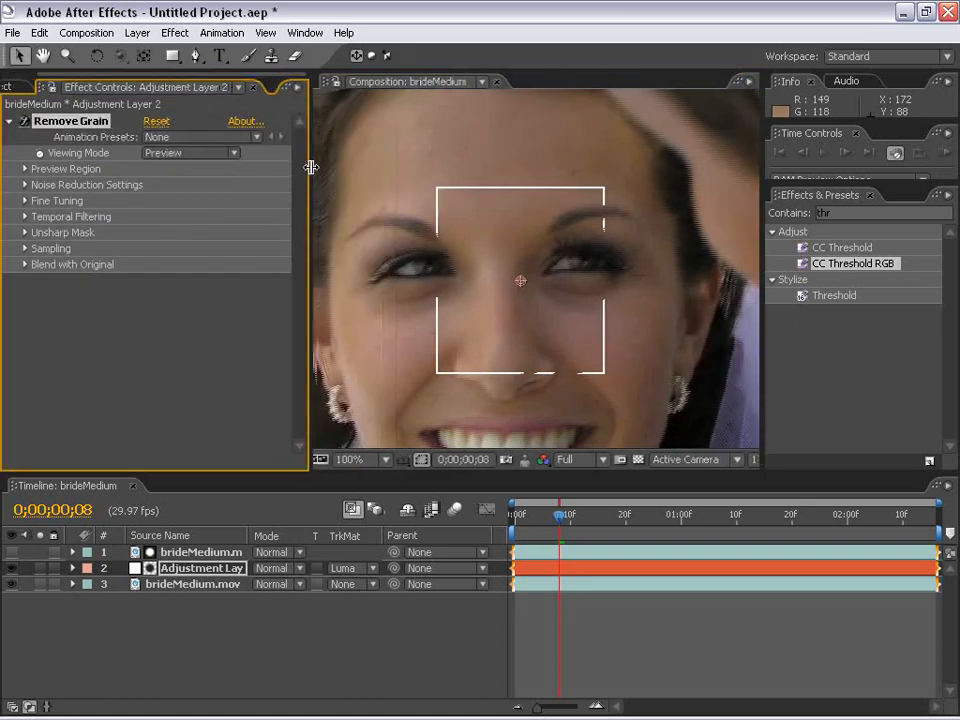
left_click(24, 86)
left_click(120, 87)
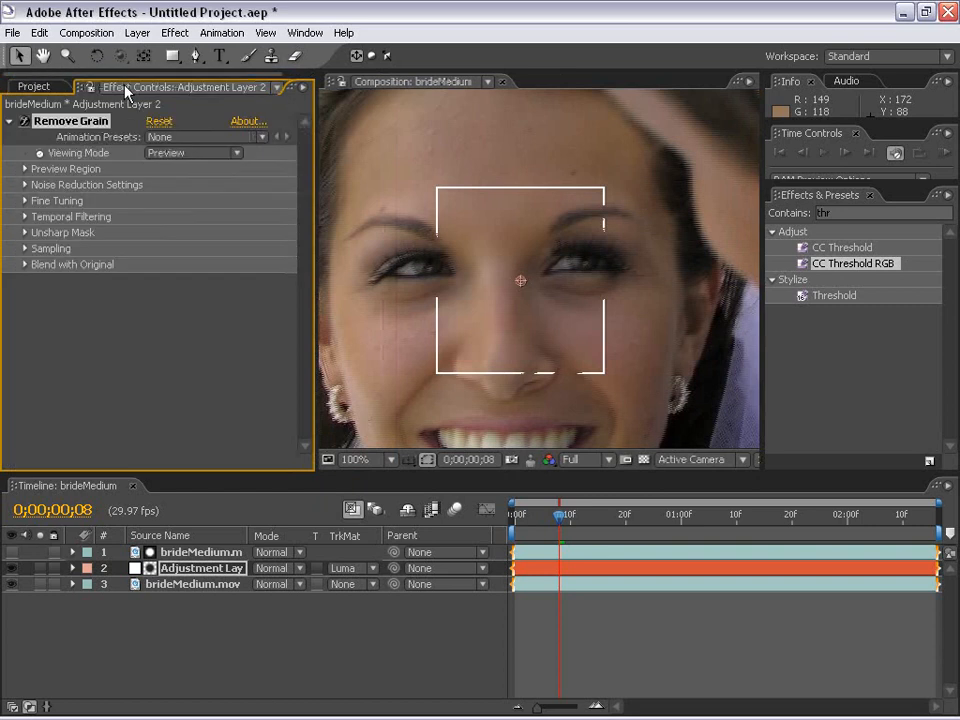
left_click(190, 153)
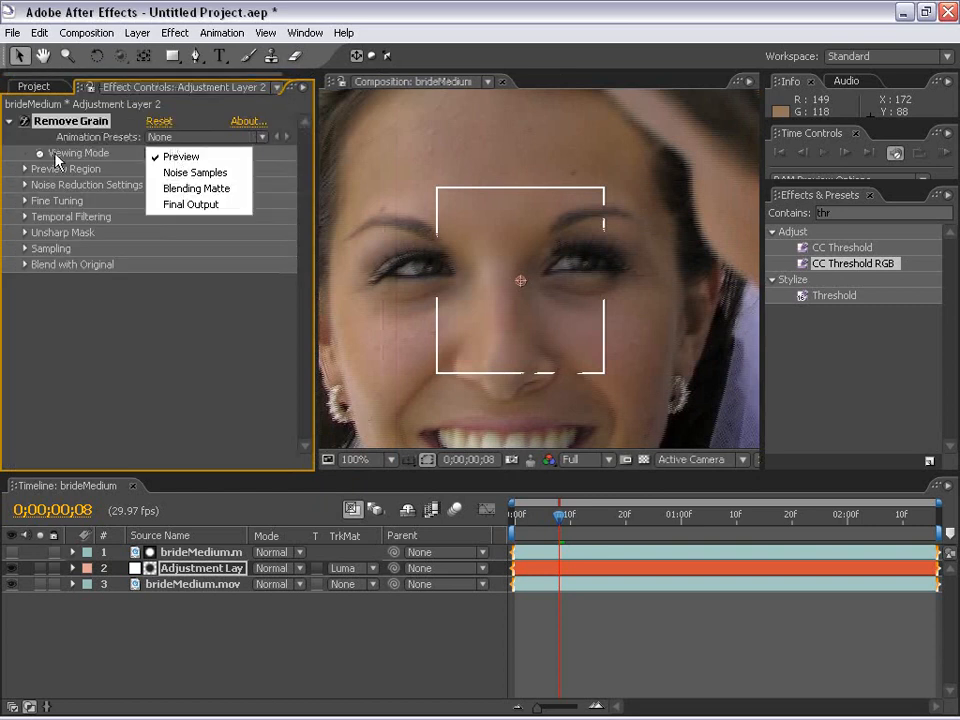
left_click(199, 205)
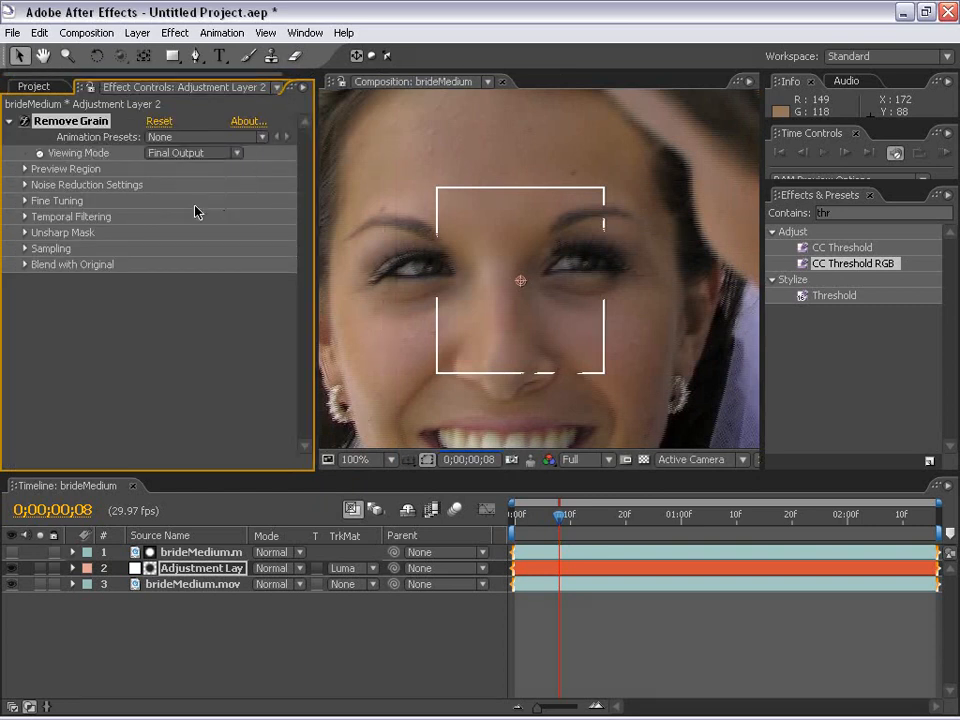
- Examine the face up close and switch the adjustment layer off and on to compare the skin with and without grain removal
mouse_move(489, 339)
left_mouse_down()
mouse_move(561, 216)
mouse_move(478, 357)
left_mouse_up()
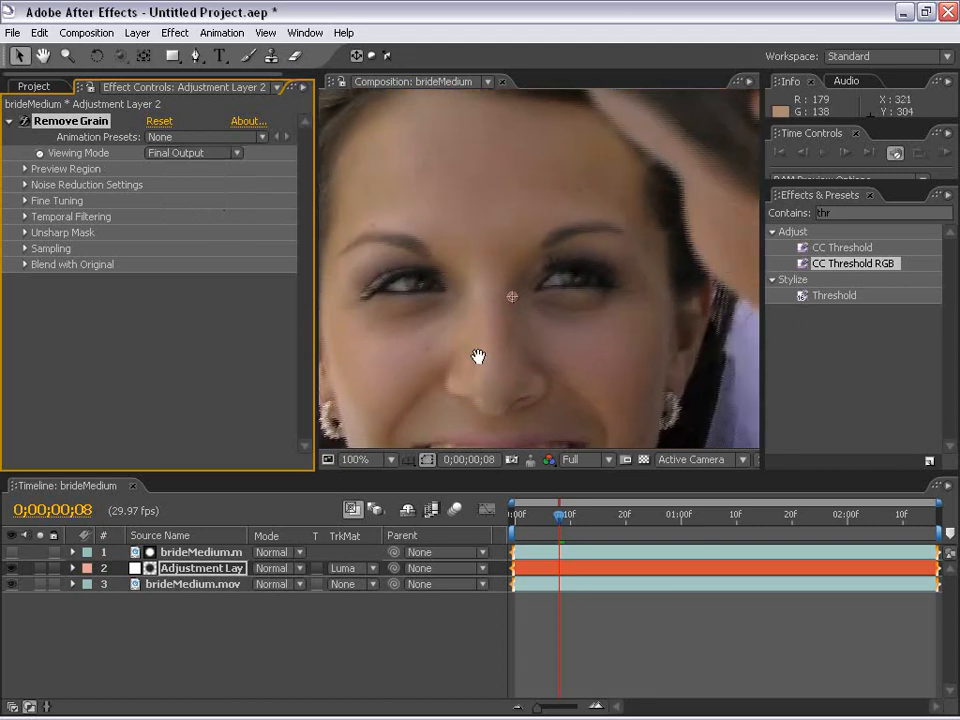
left_click(25, 185)
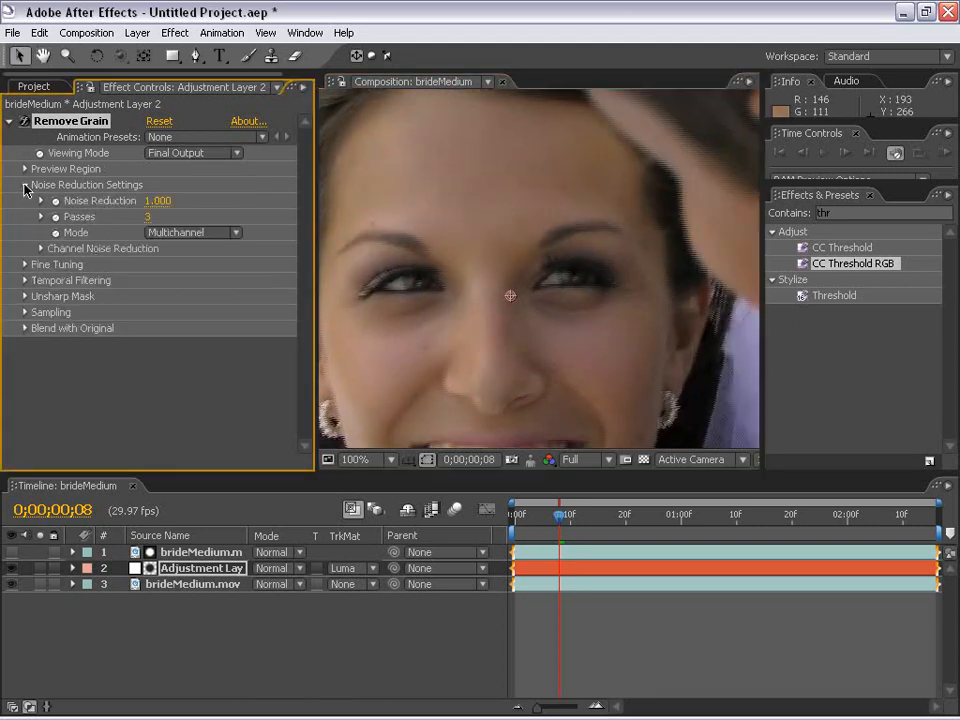
left_click(25, 186)
left_click_drag(491, 321, 541, 262)
scroll(540, 258, "down", 1)
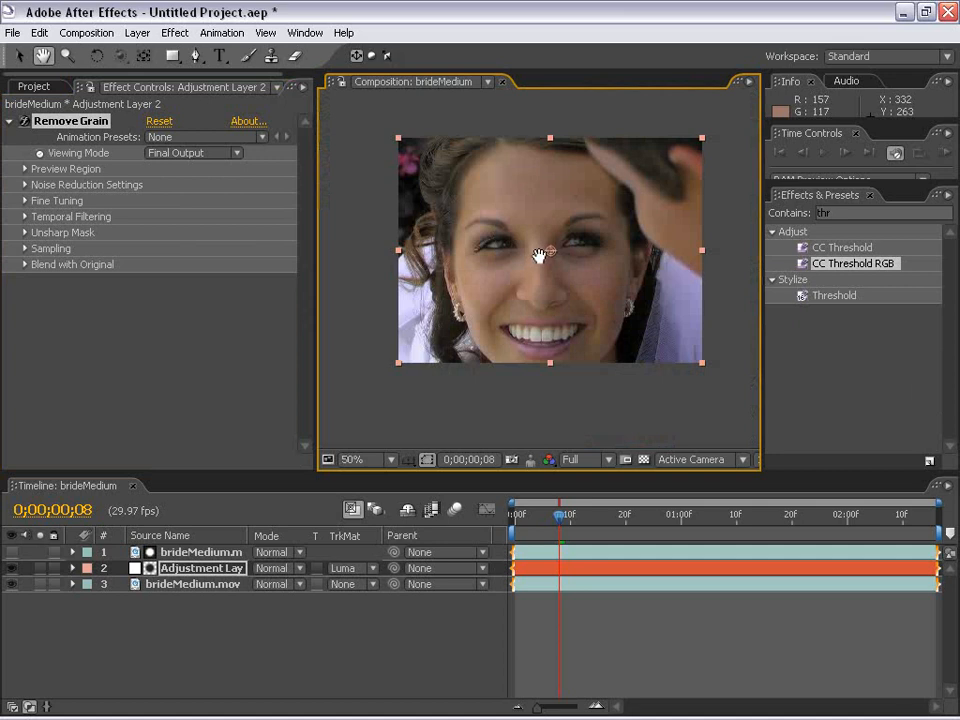
scroll(540, 256, "up", 1)
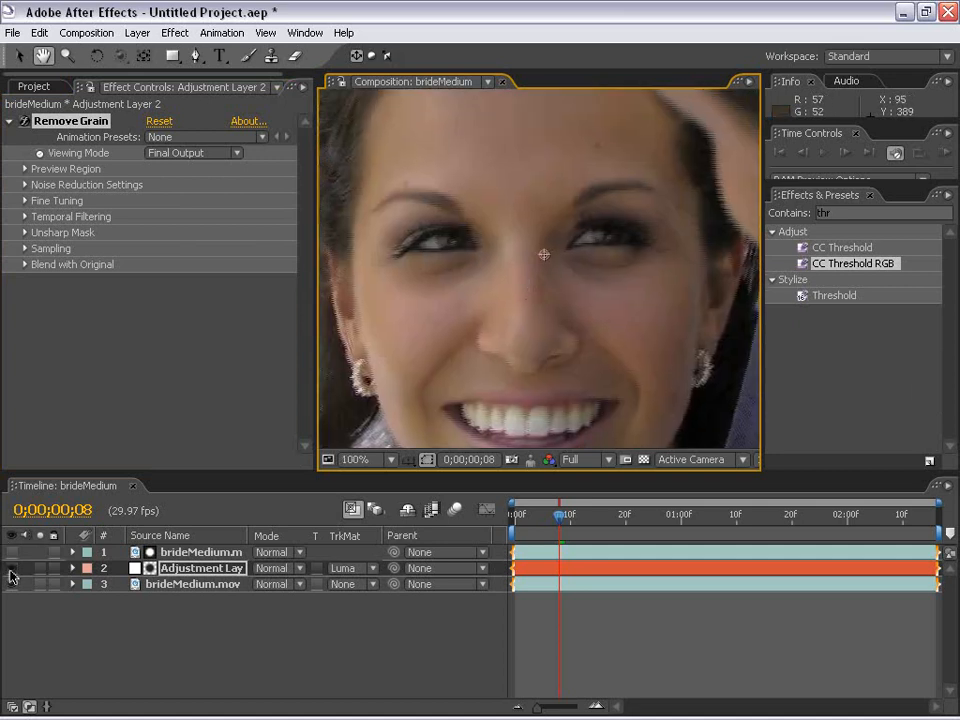
left_click(11, 570)
left_click(11, 570)
left_click(11, 570)
left_click(11, 570)
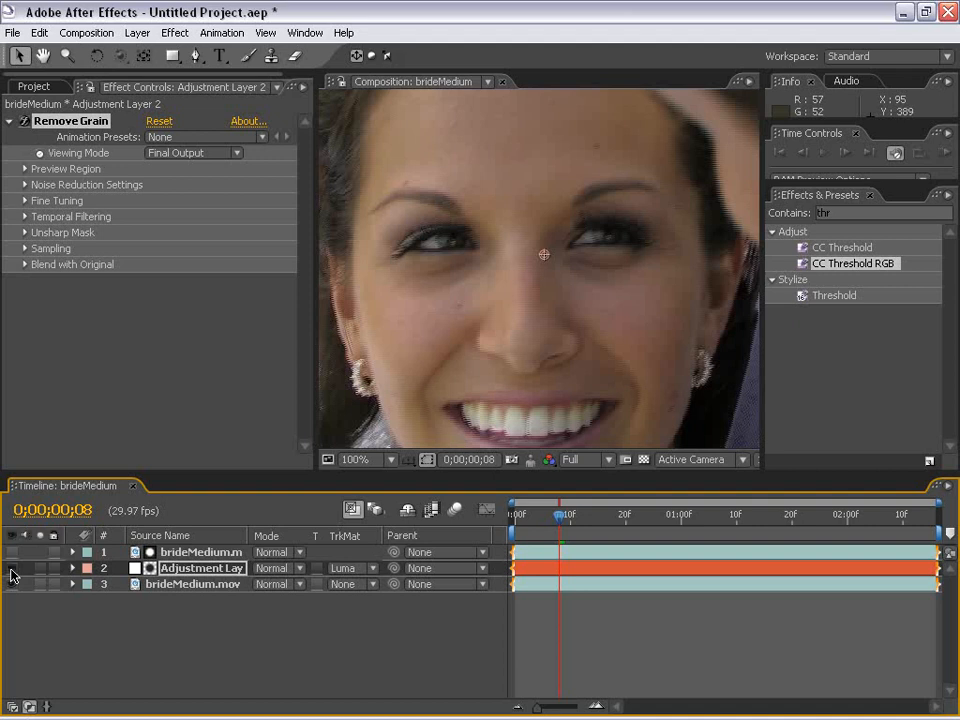
- Set Remove Grain's Noise Reduction to 1.5 on the adjustment layer and briefly show the luma matte to check its coverage
left_click(25, 185)
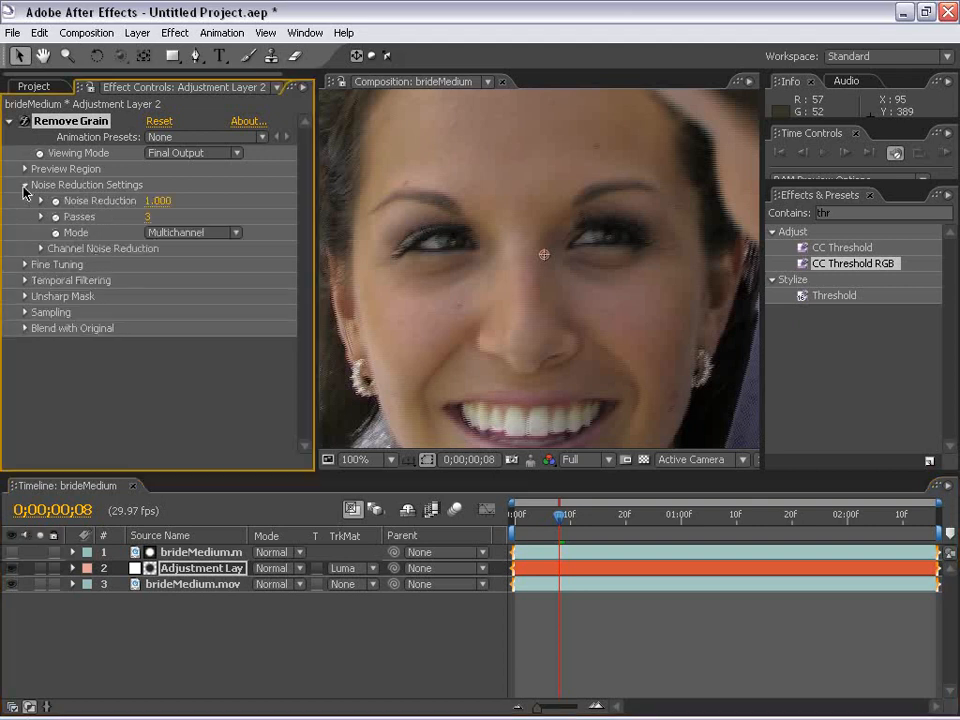
left_click(158, 201)
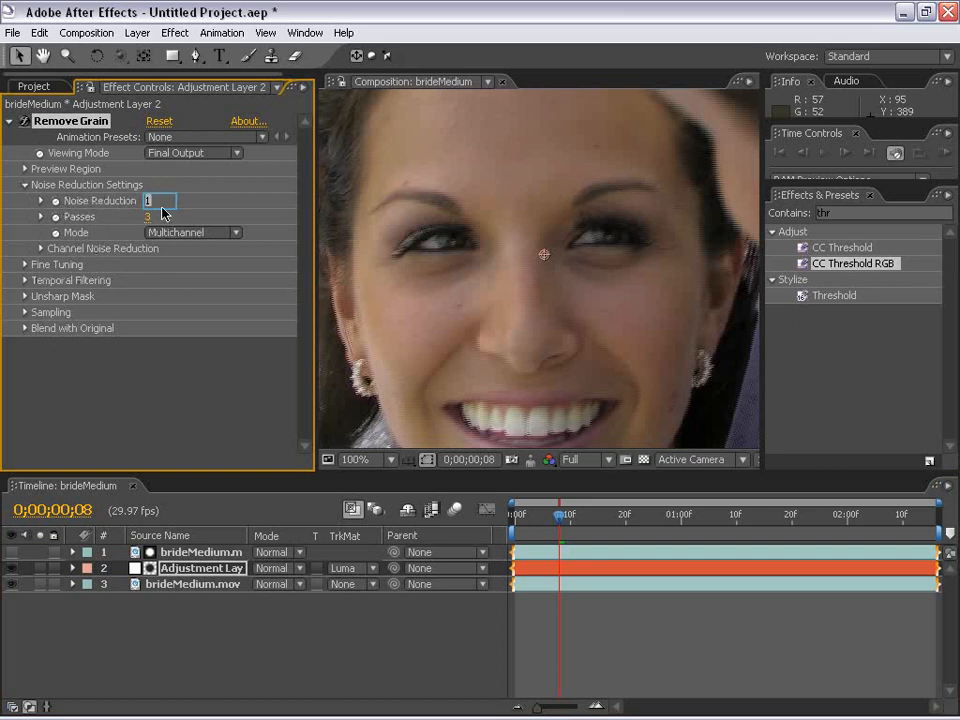
key("Return")
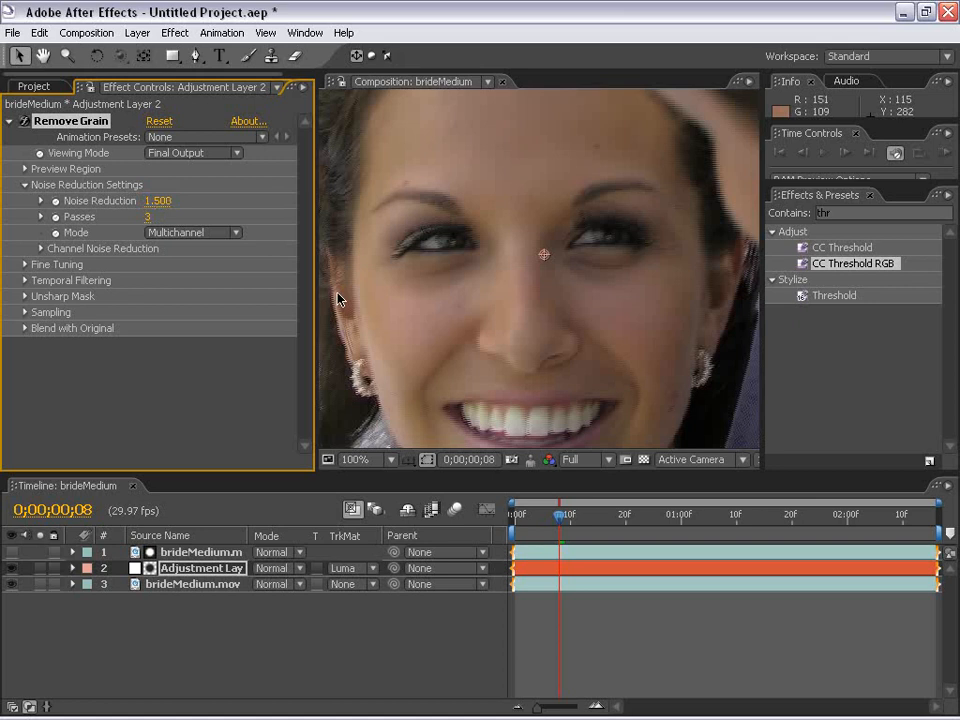
left_click(11, 552)
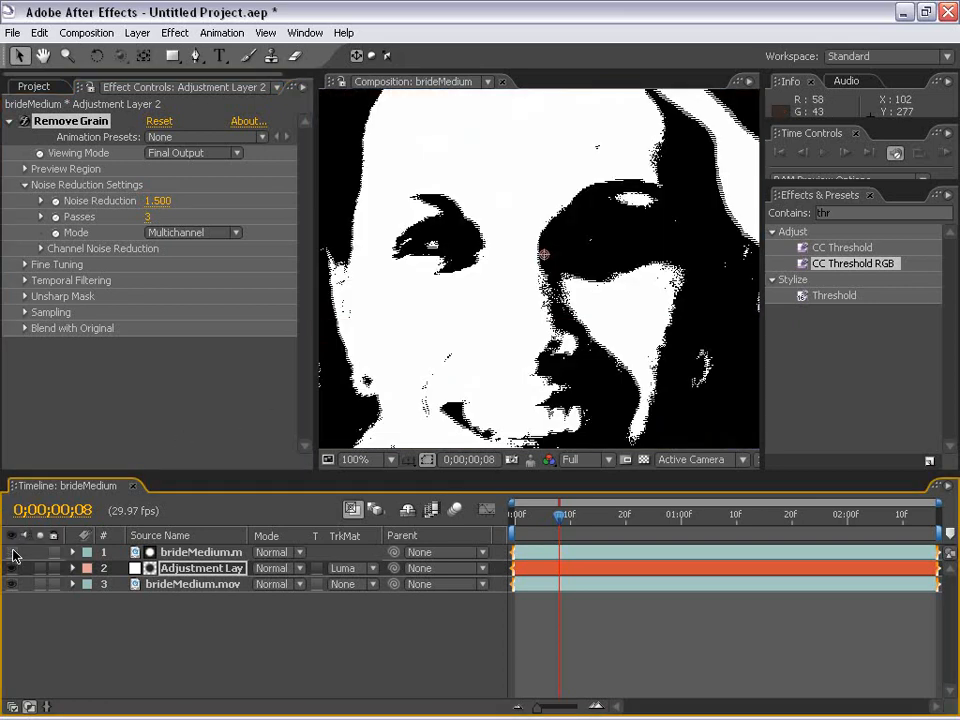
left_click(11, 552)
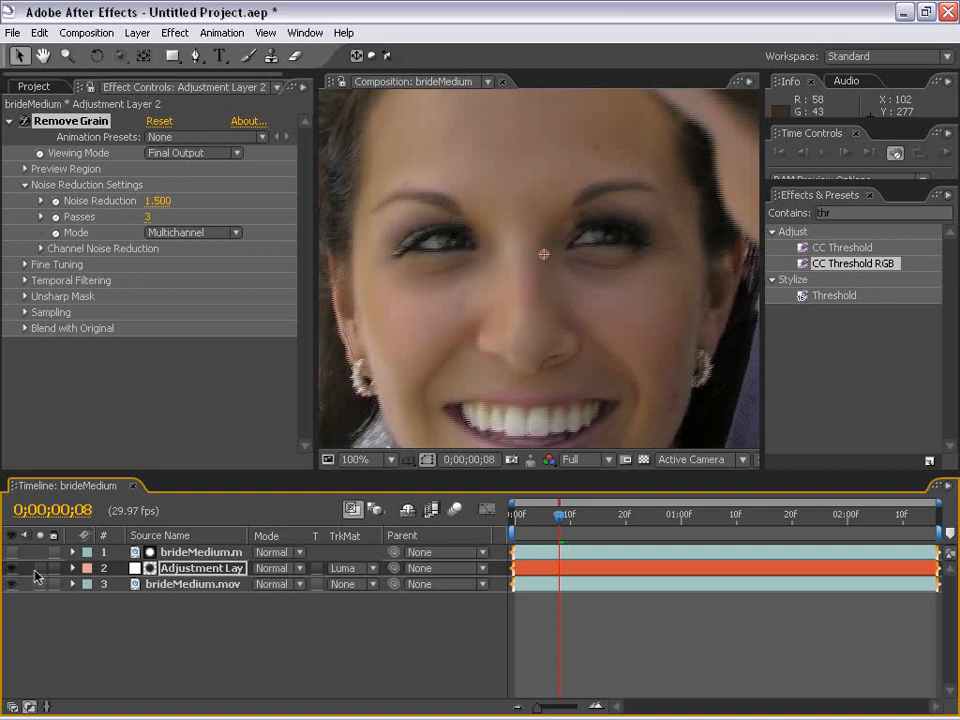
- Apply Remove Grain directly to the bottom brideMedium.mov layer and set its Viewing Mode to Final Output
left_click(160, 585)
scroll(501, 285, "down", 2)
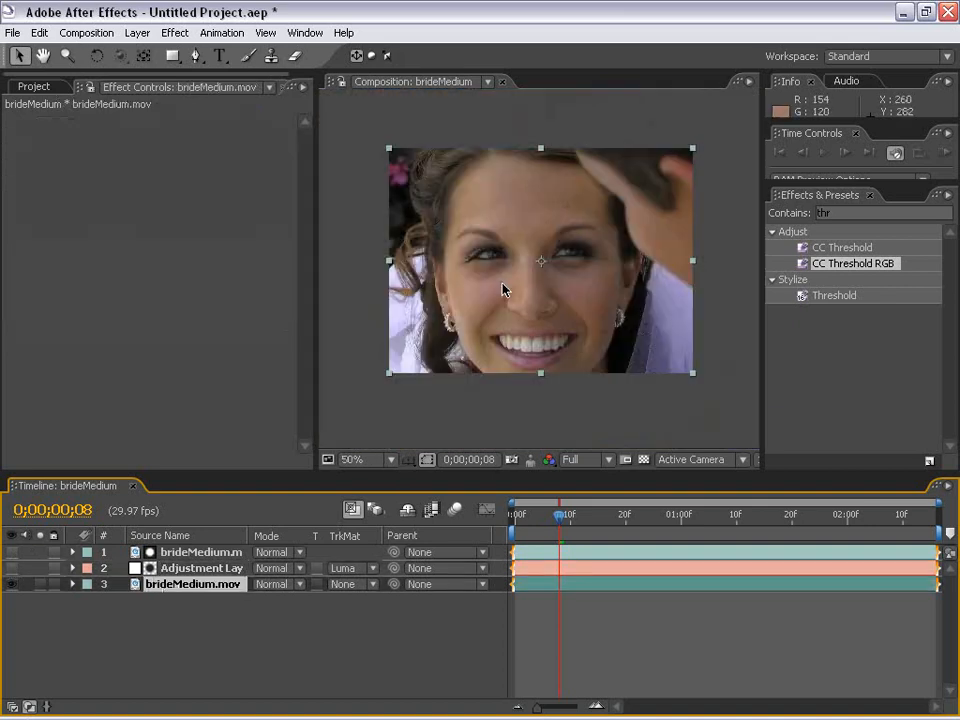
left_click(165, 34)
mouse_move(244, 302)
left_click(425, 446)
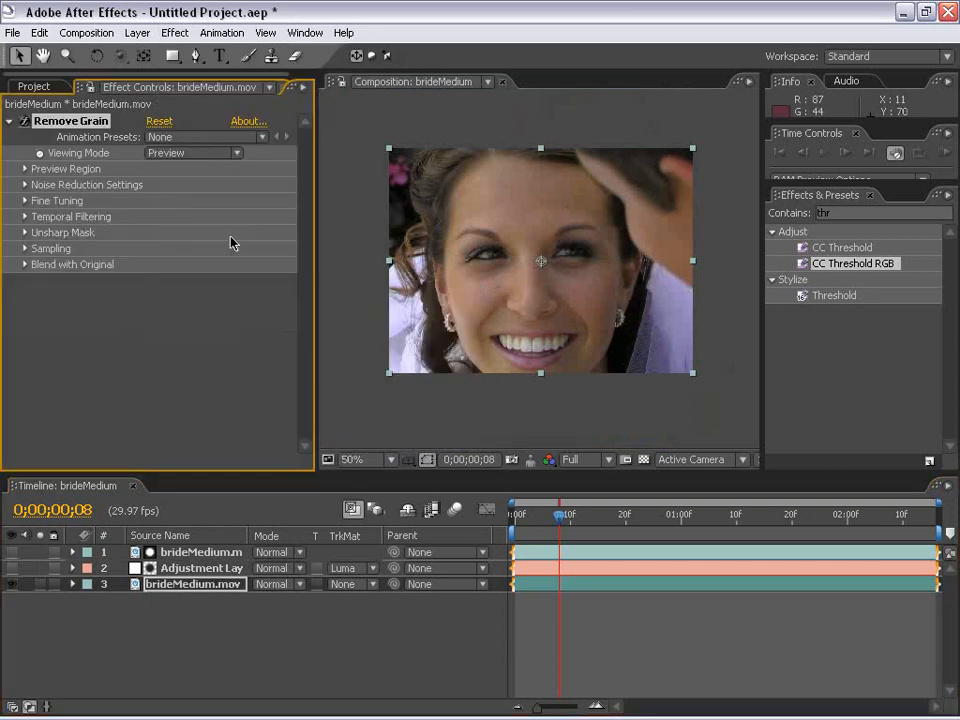
left_click(192, 153)
left_click(182, 204)
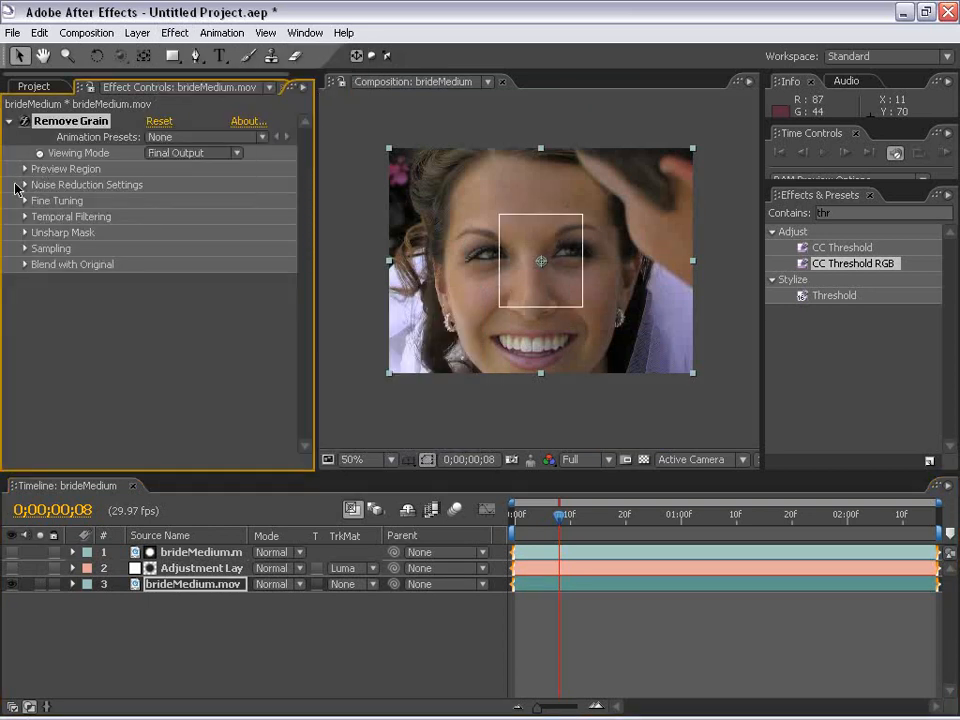
- Set the bottom footage layer's Noise Reduction to 2 and examine the eyes and face at 100%
left_click(23, 169)
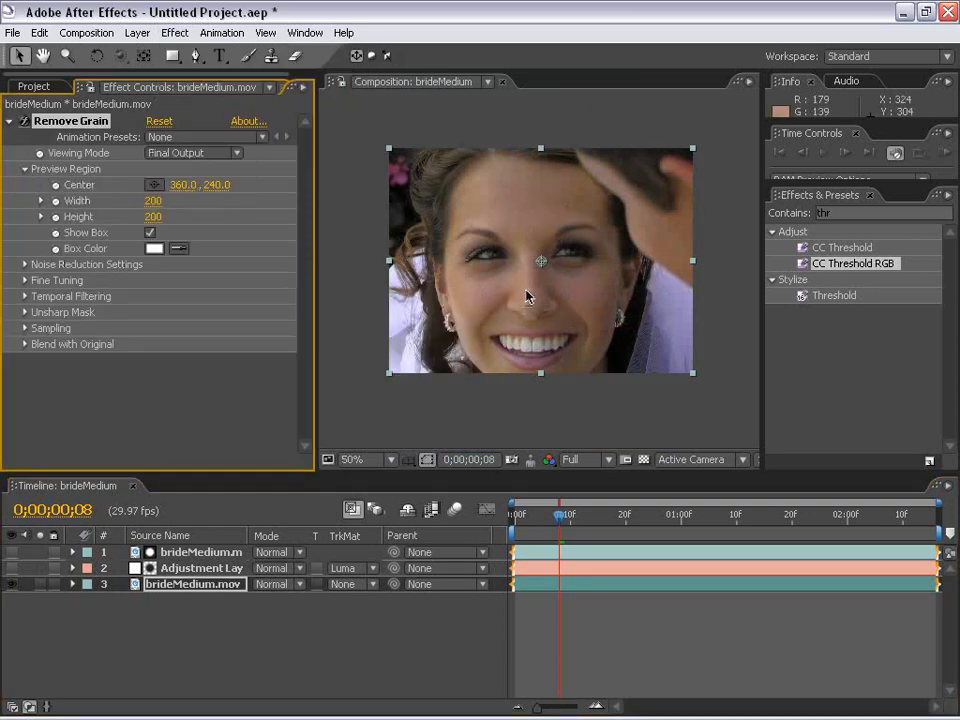
scroll(527, 296, "up", 1)
key("space")
left_click_drag(429, 238, 548, 320)
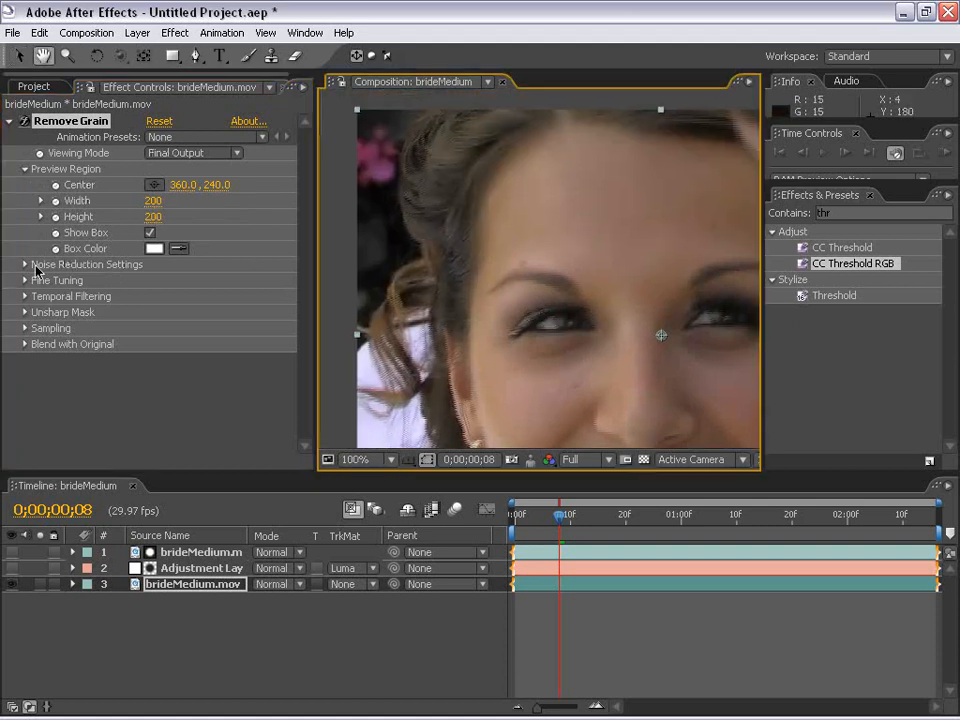
left_click(36, 269)
left_click(157, 280)
type("2")
key("Return")
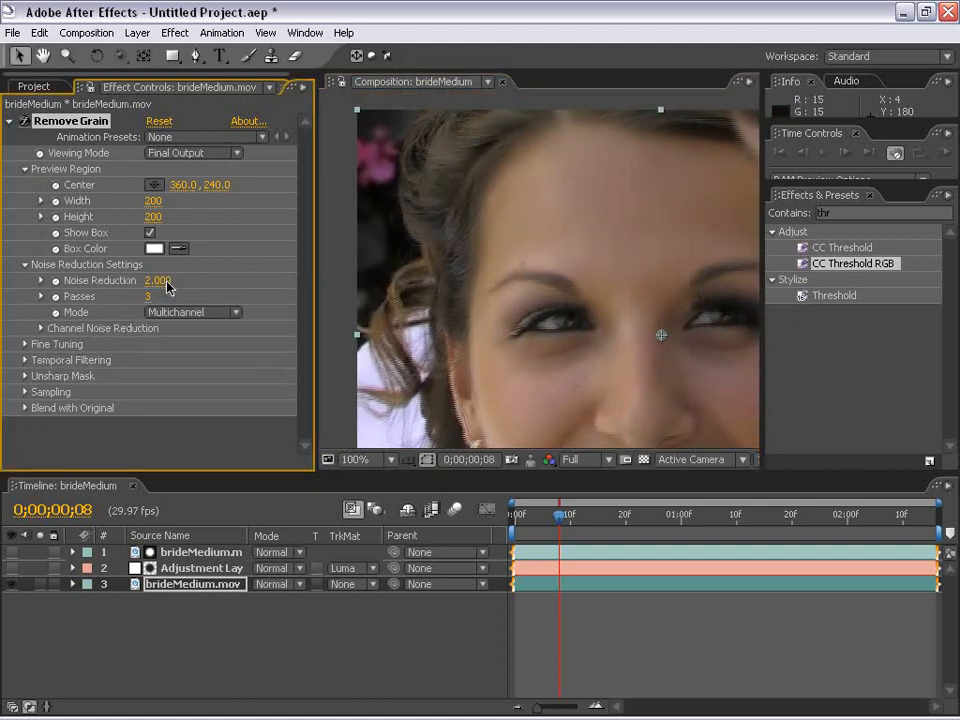
left_click_drag(463, 201, 538, 277)
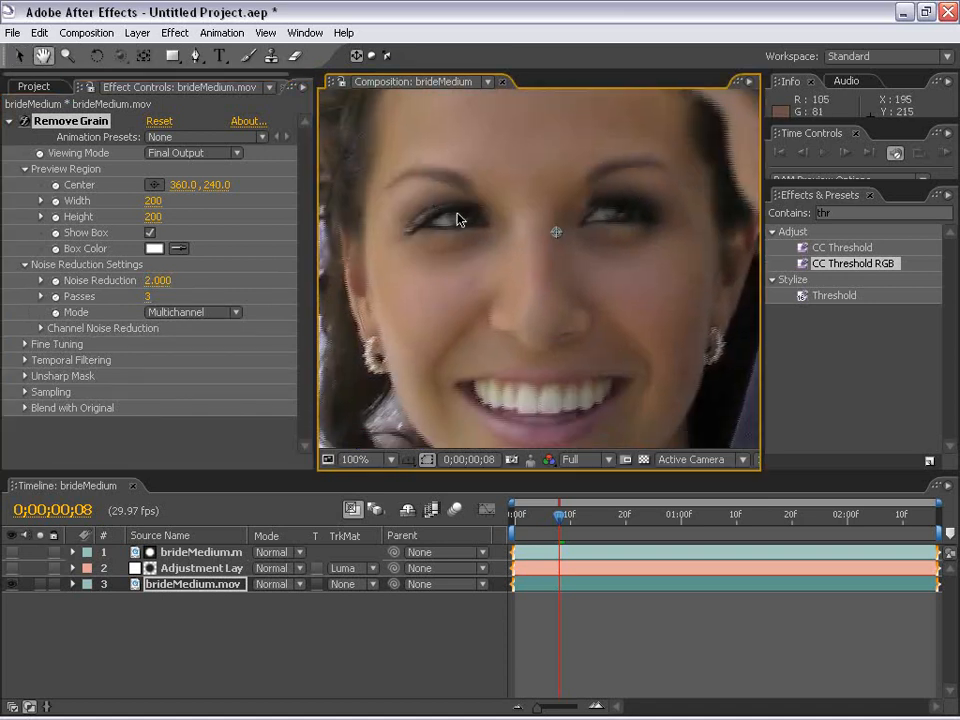
- Delete the Remove Grain effect from the bottom brideMedium.mov layer
left_click(76, 125)
key("v")
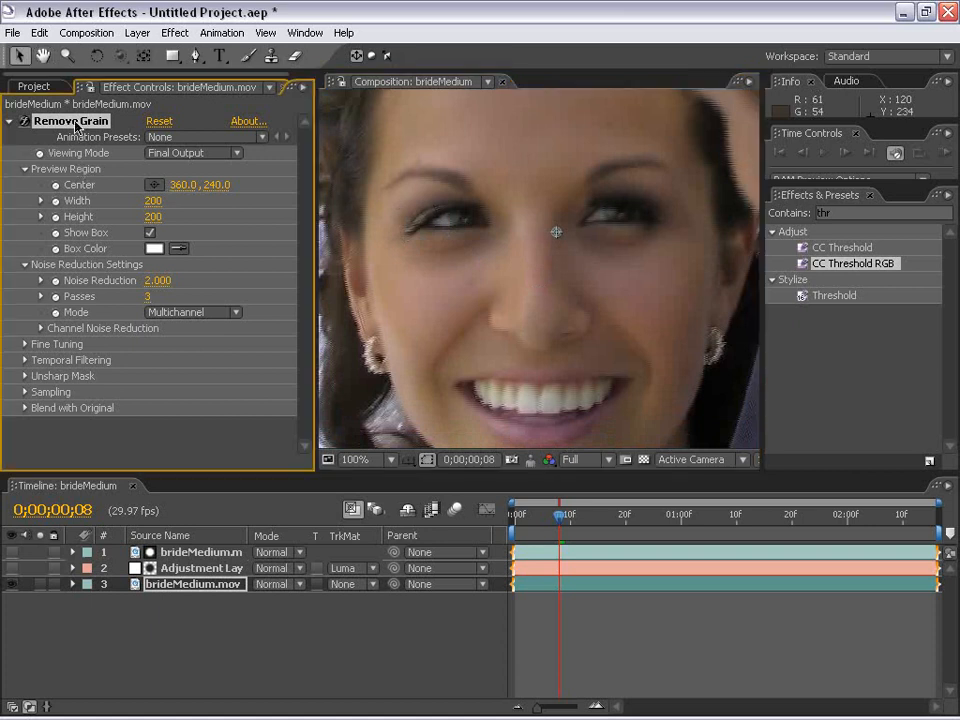
key("Delete")
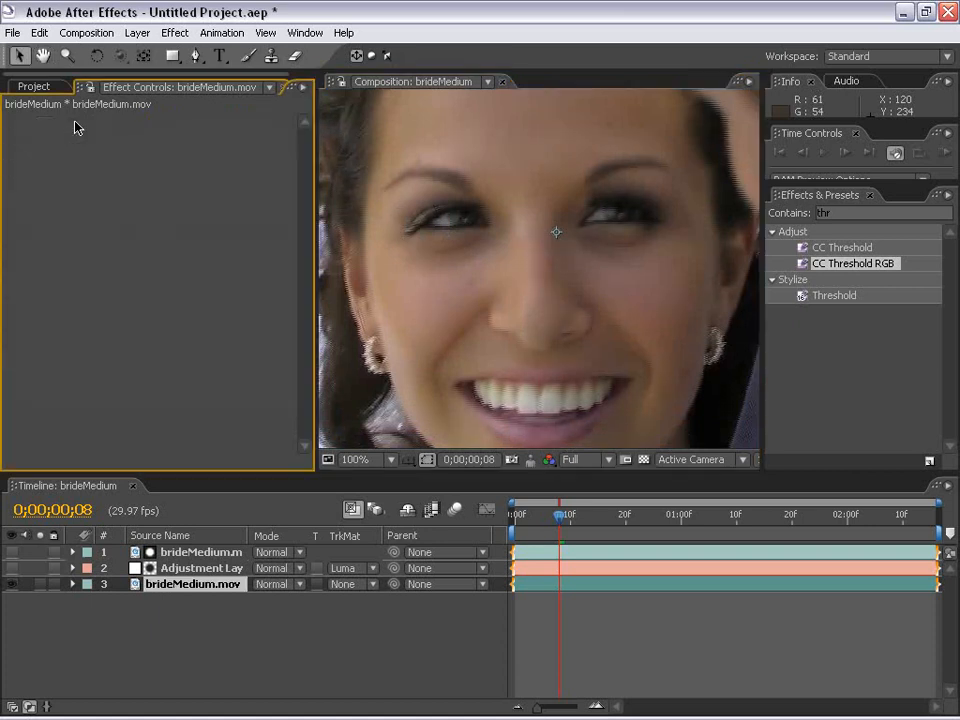
- Turn the adjustment layer back on and show its Remove Grain settings with the face at 100%
left_click(37, 86)
scroll(429, 236, "down", 1)
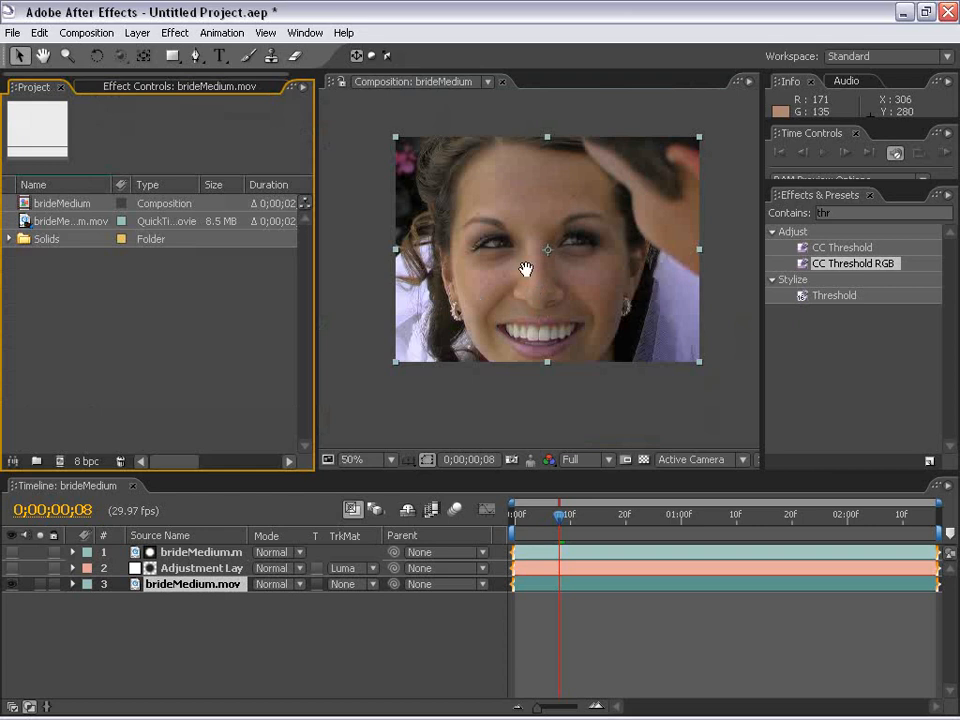
left_click(551, 396)
left_click(12, 568)
left_click(160, 568)
key("h")
scroll(536, 271, "up", 1)
left_click_drag(447, 294, 559, 292)
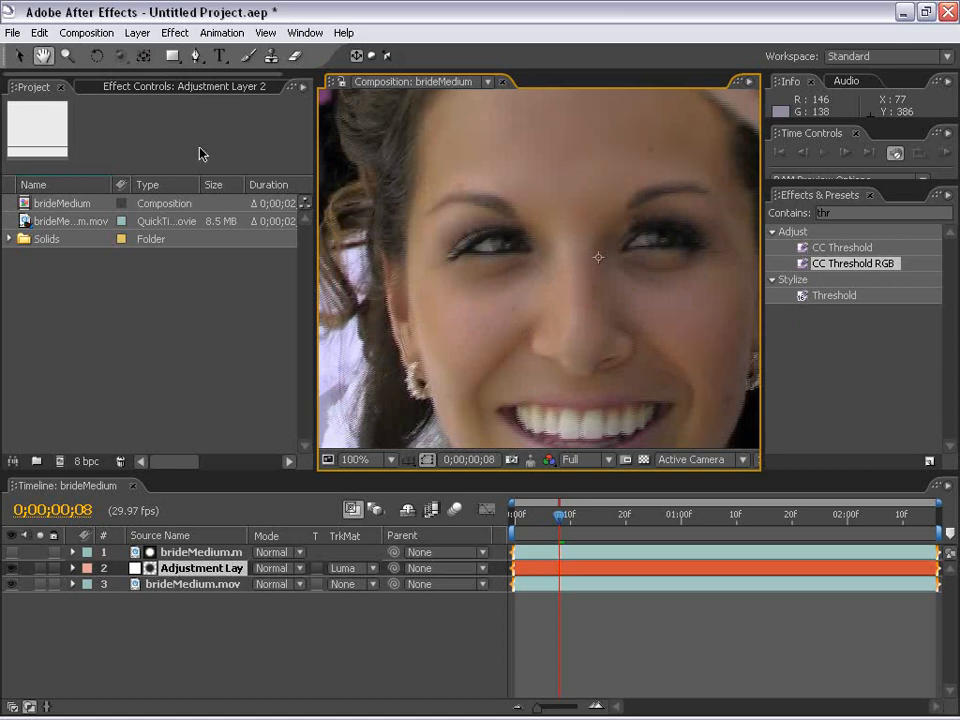
left_click(171, 88)
key("v")
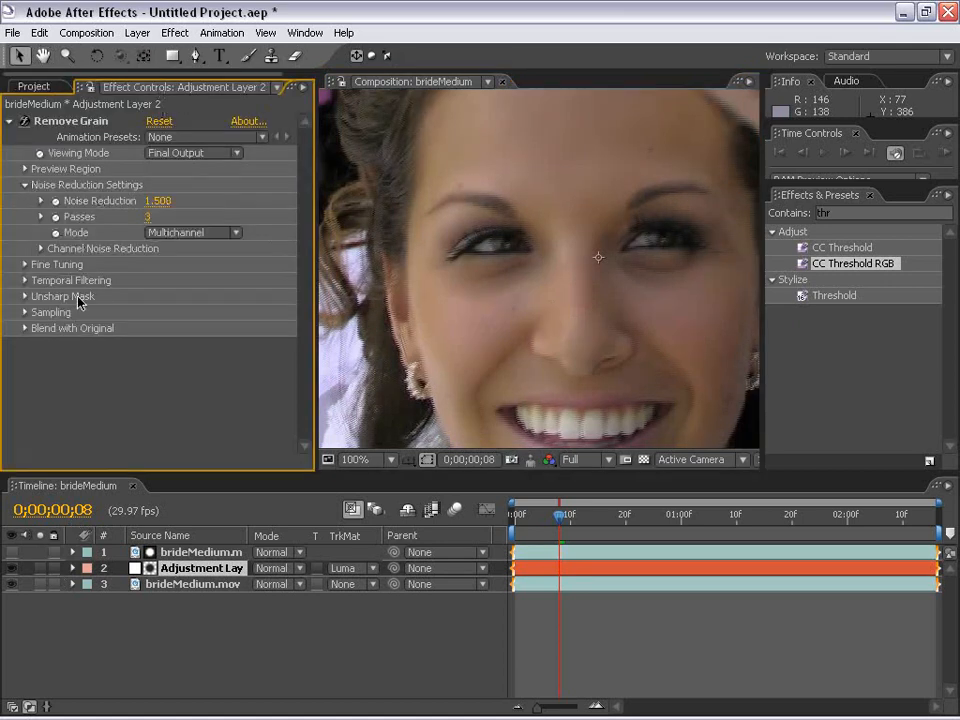
- Expand Remove Grain's Fine Tuning and Temporal Filtering settings and enable Temporal Filtering
left_click(24, 266)
left_click(25, 344)
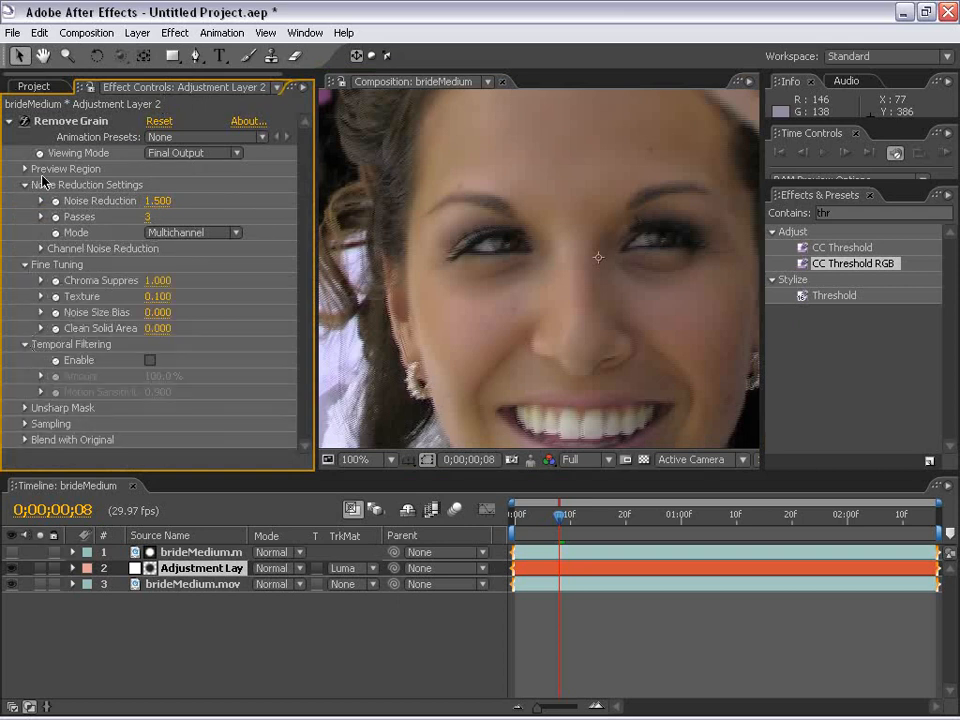
left_click(150, 361)
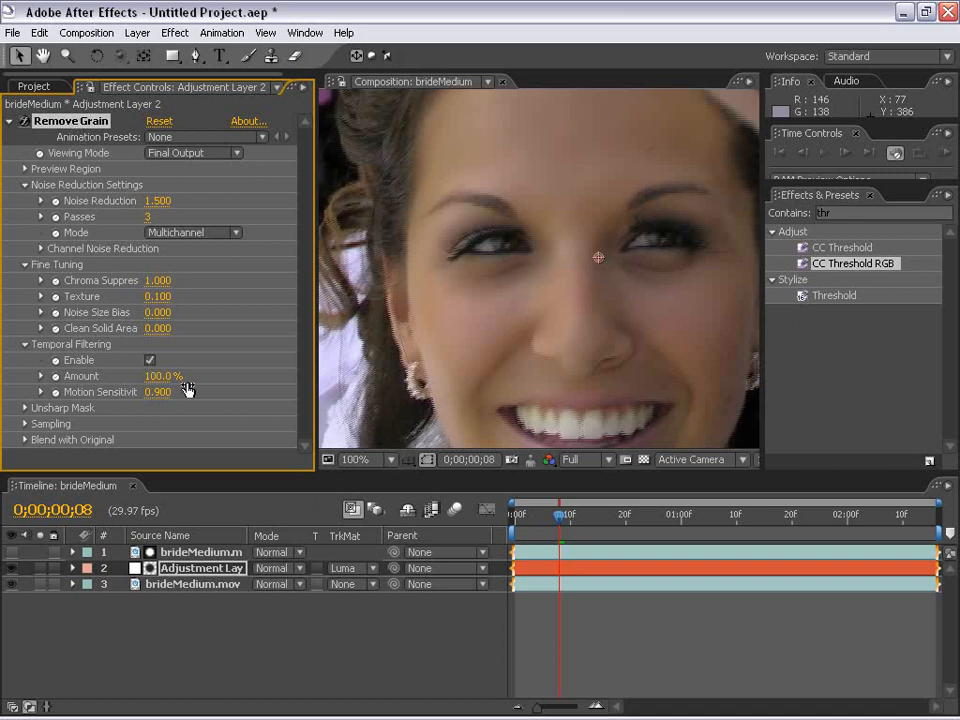
- Set Temporal Filtering's Motion Sensitivity to 0.95
left_click_drag(158, 392, 207, 398)
left_click(157, 395)
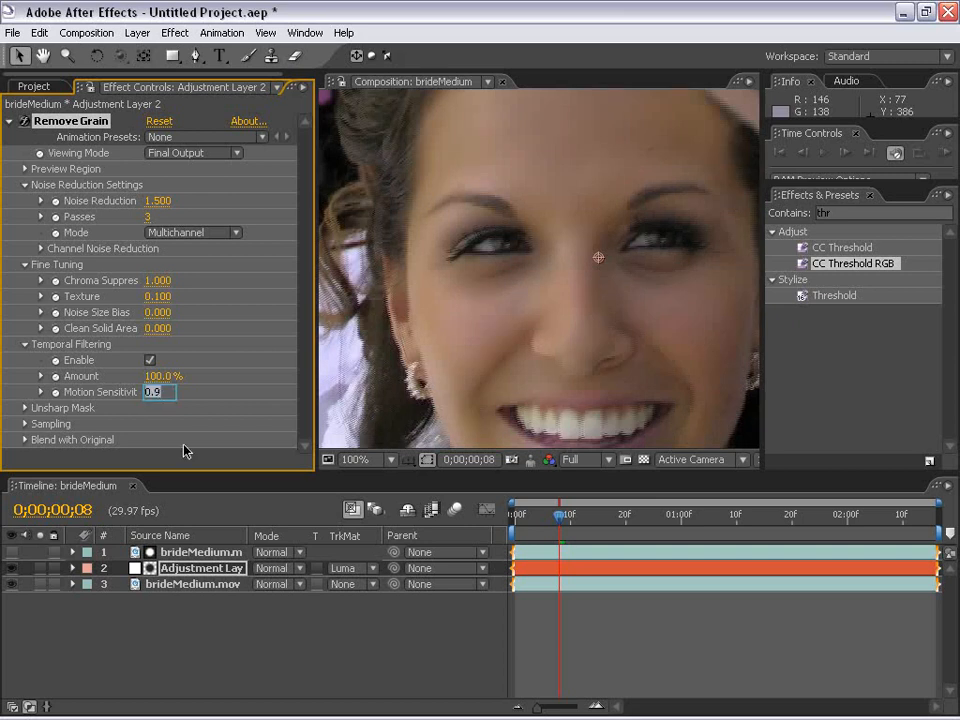
type("1")
type("95")
key("Return")
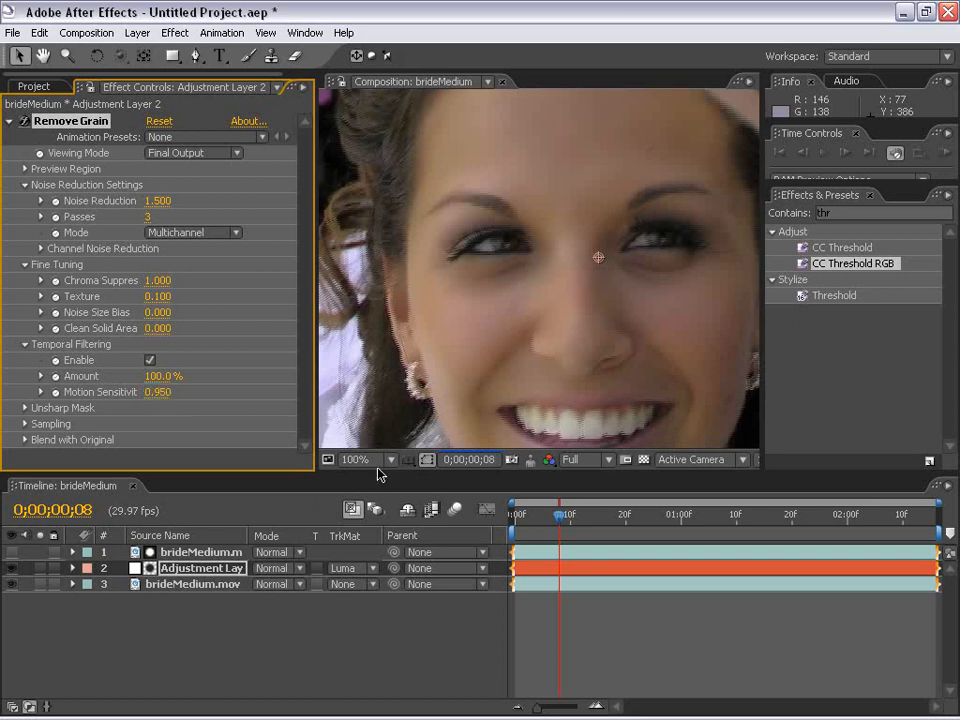
left_click(155, 391)
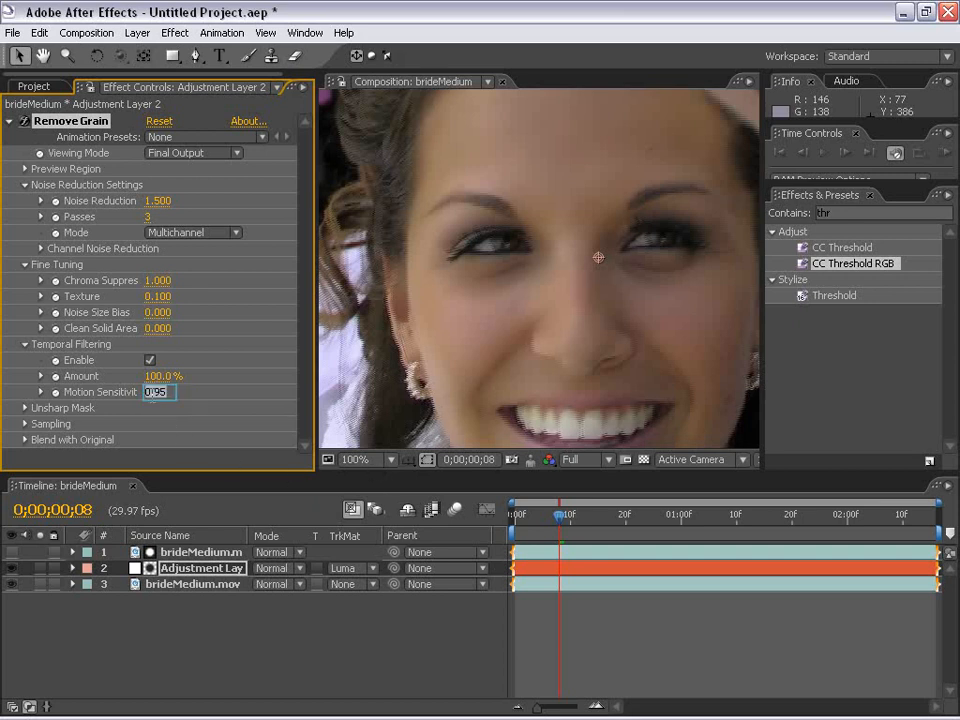
left_click(219, 412)
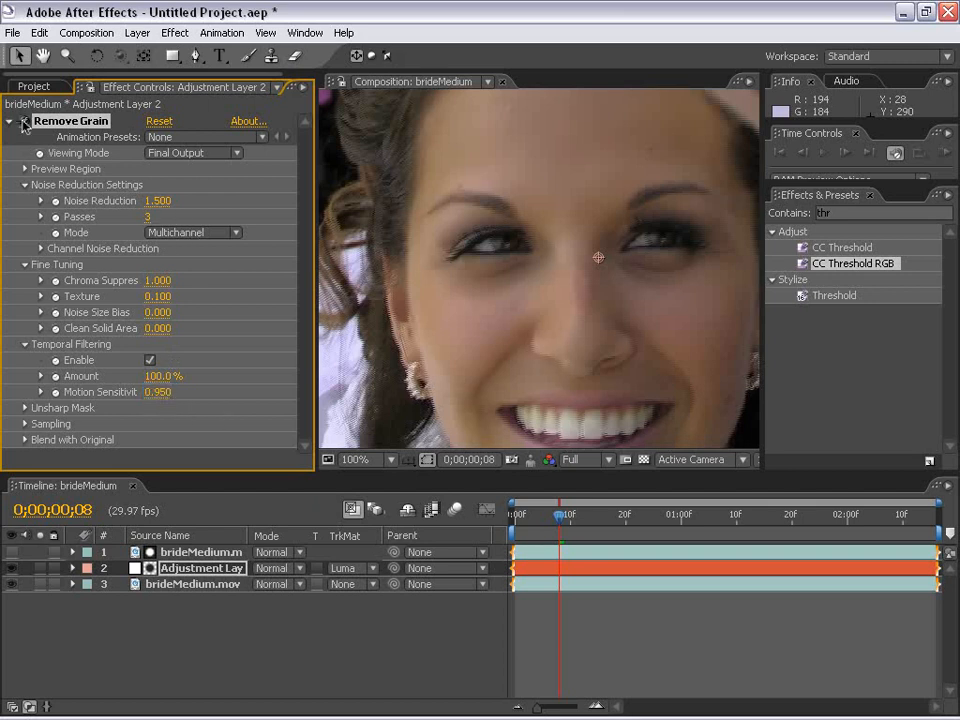
- Set Temporal Filtering's Motion Sensitivity to 0.925 and inspect the lower face
left_click(156, 391)
type(".9")
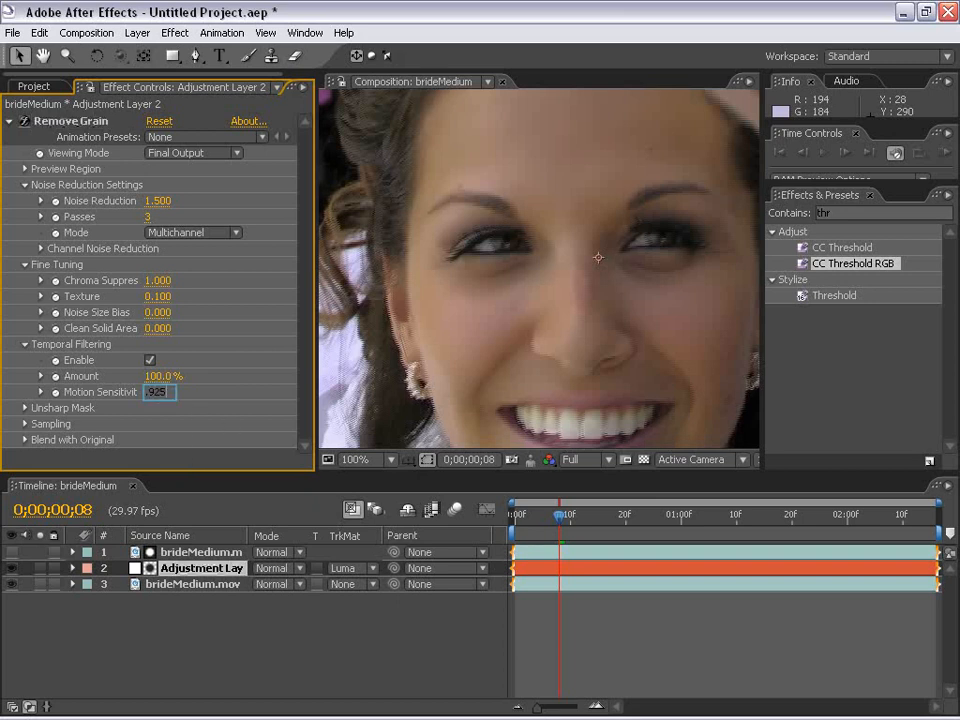
type("25")
key("Return")
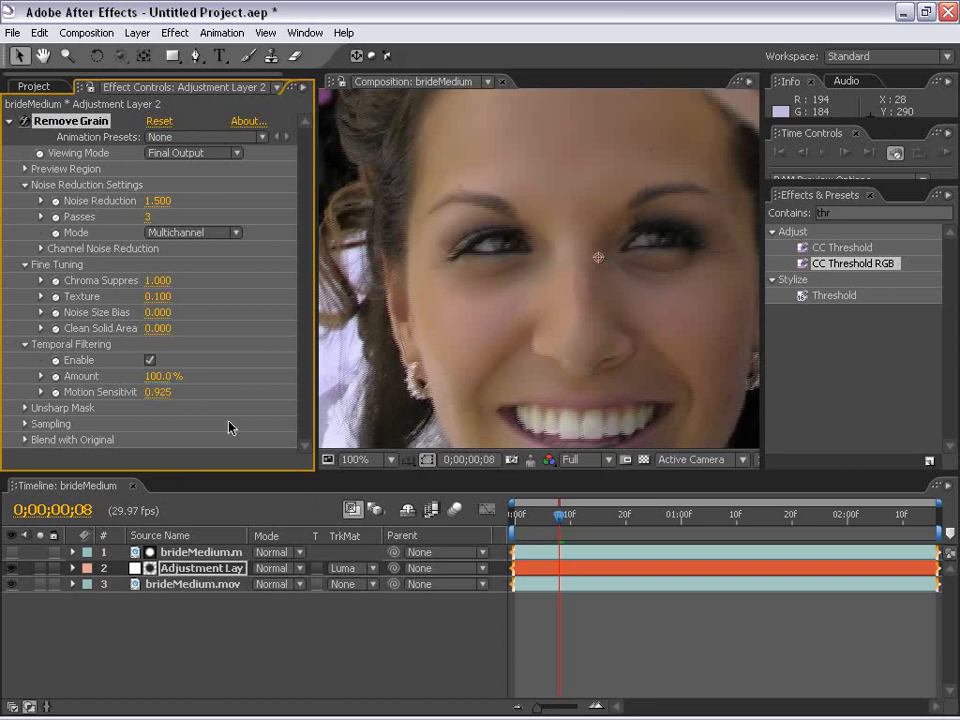
left_click(621, 621)
left_click_drag(577, 367, 574, 281)
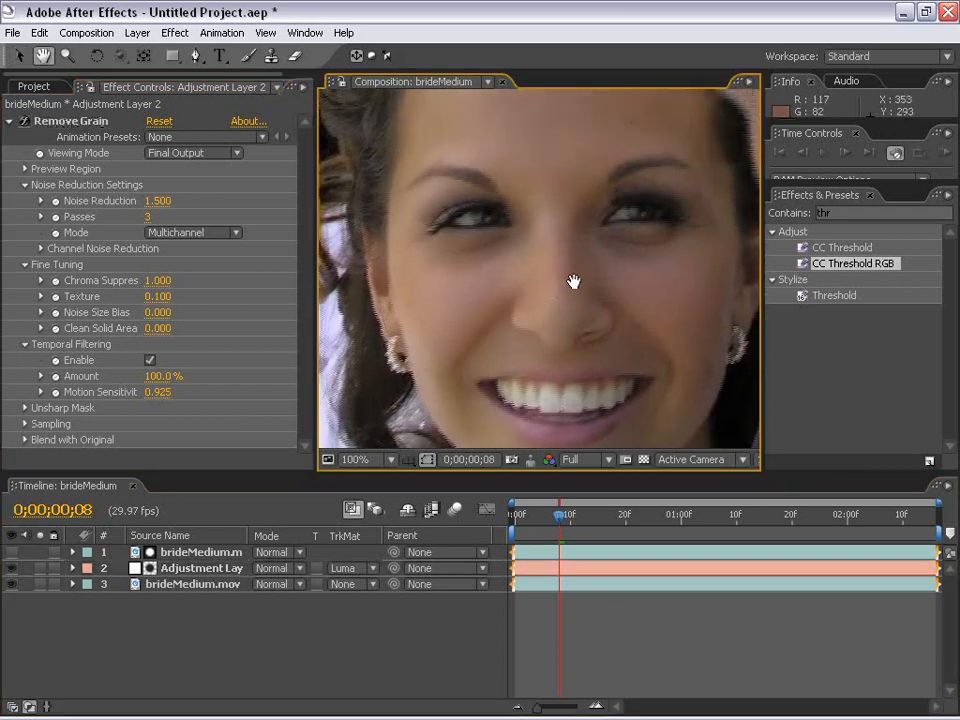
- Make the top thresholded footage layer visible and rename it "matte"
left_click(265, 609)
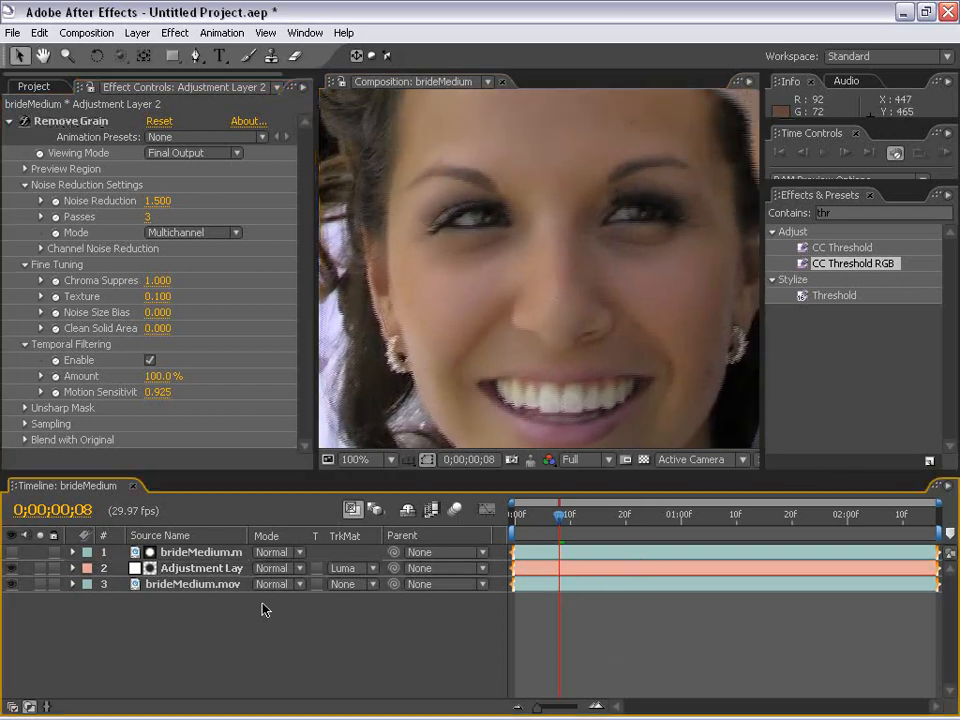
left_click(11, 552)
left_click(192, 553)
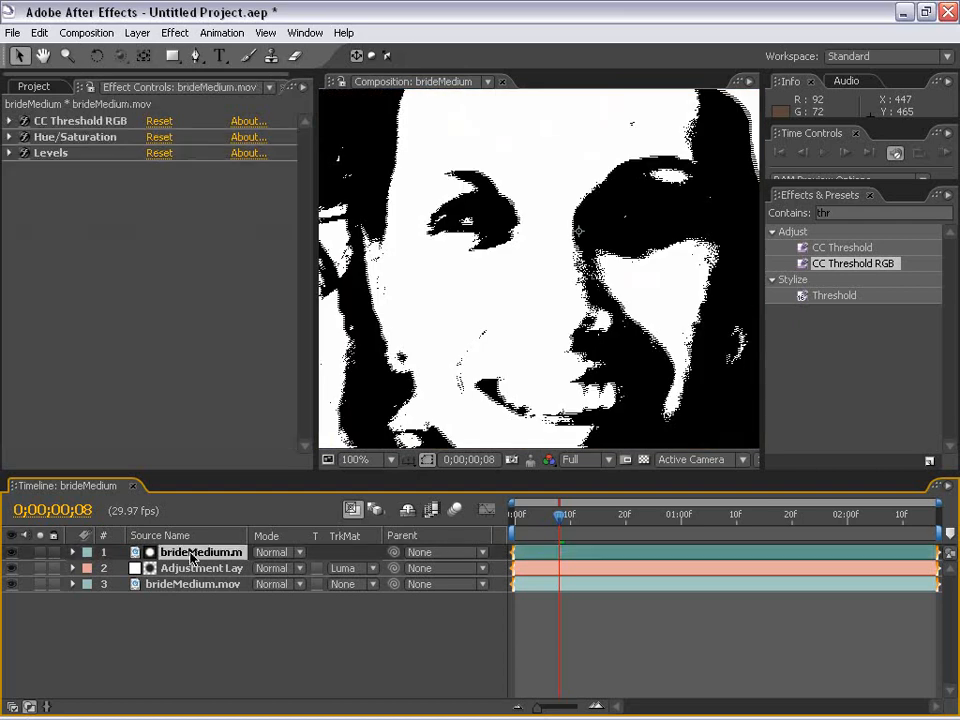
key("Return")
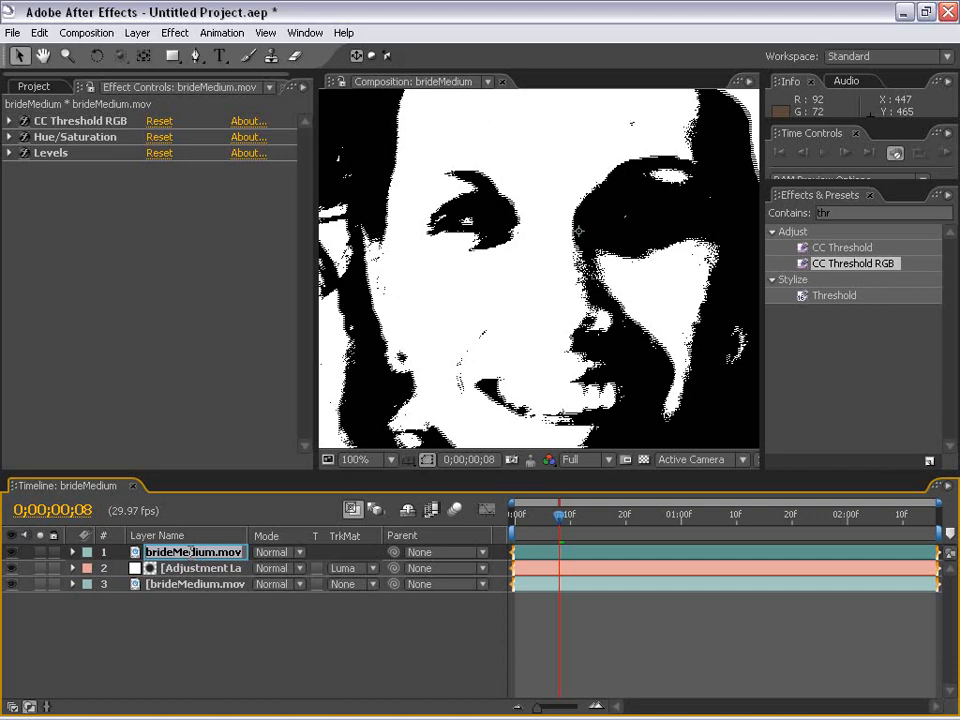
type("matte")
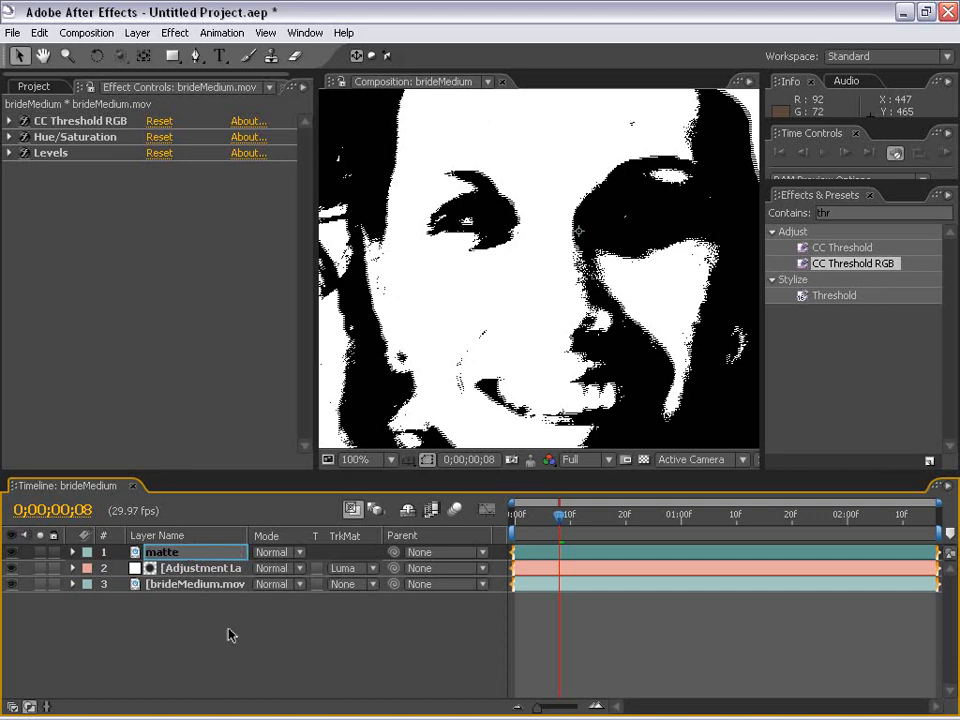
key("Return")
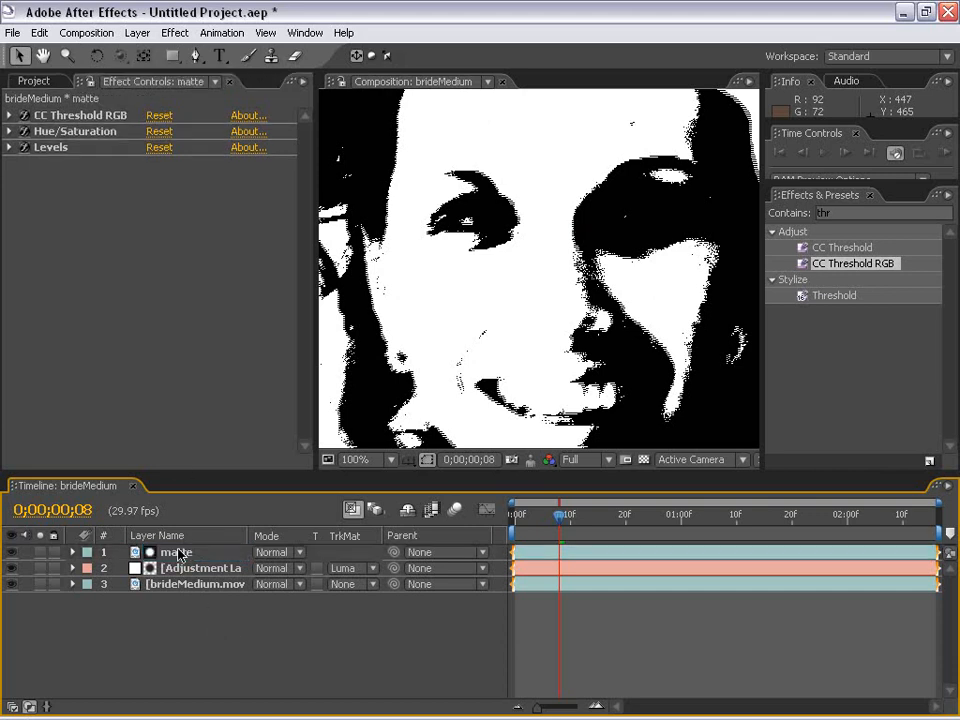
left_click(175, 623)
- Apply a Fast Blur effect to the matte layer and set its Blurriness to 6 to soften the matte edges
left_click(543, 553)
key("space")
left_click_drag(466, 291, 434, 342)
left_click(174, 32)
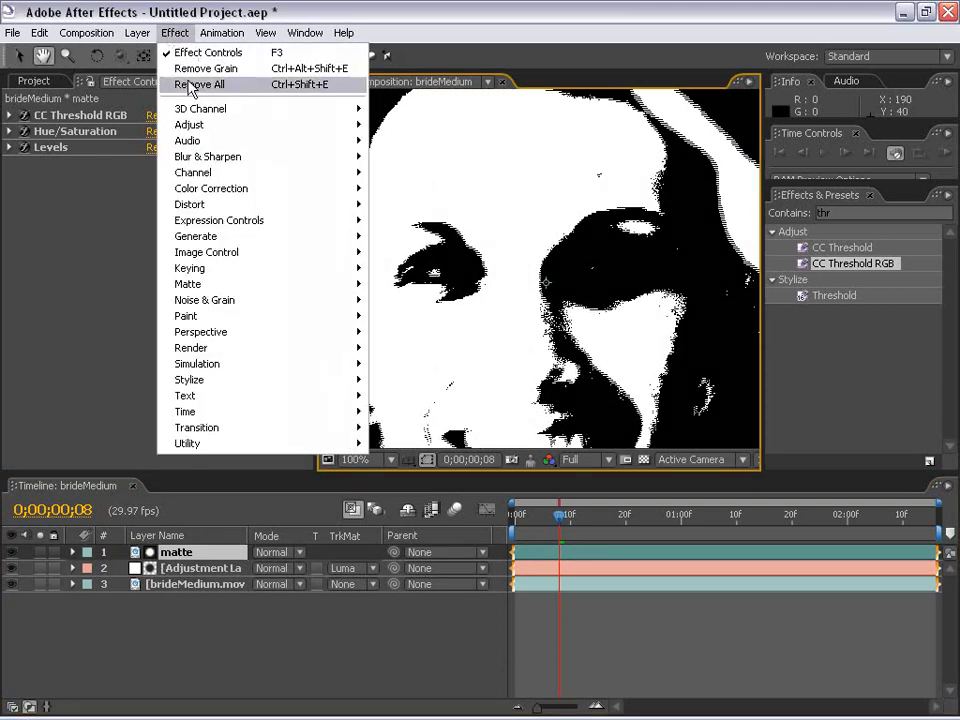
mouse_move(272, 156)
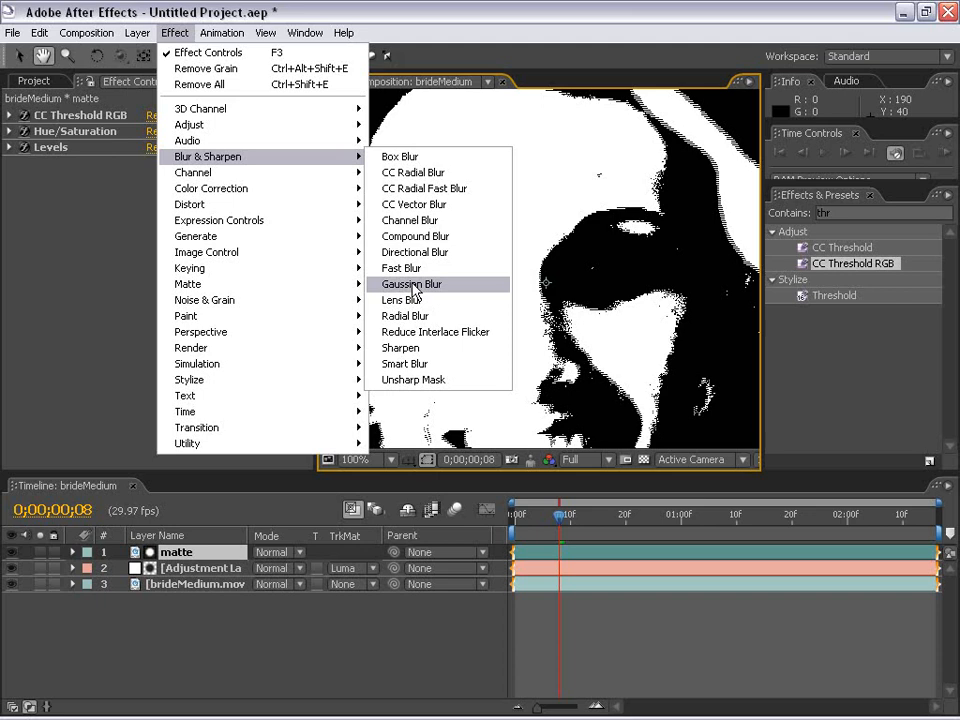
left_click(403, 268)
left_click(148, 195)
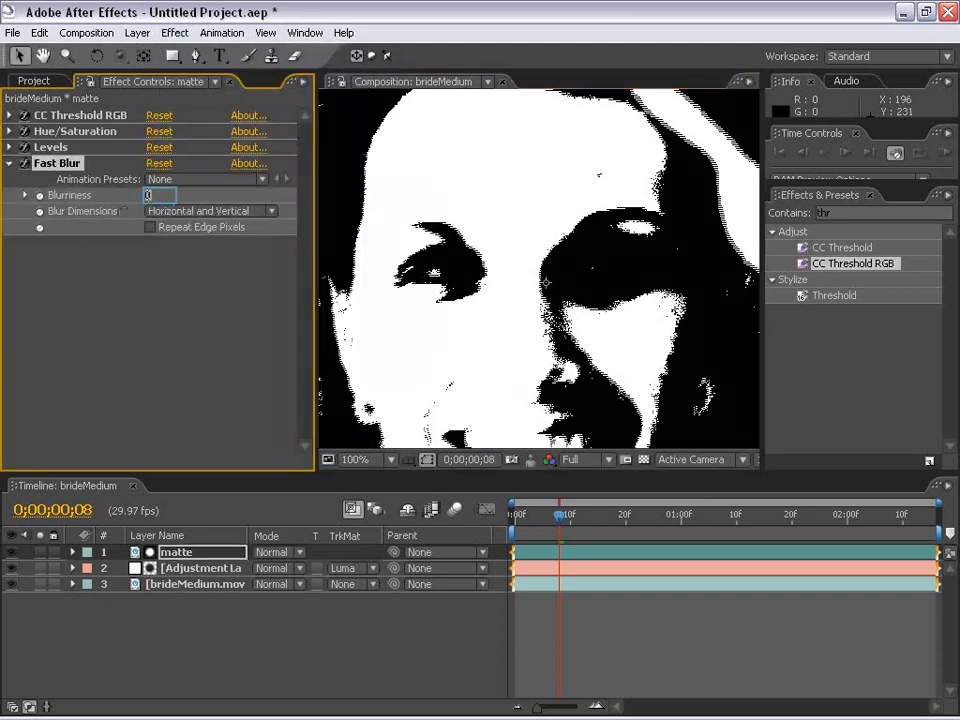
type("6.")
key("Return")
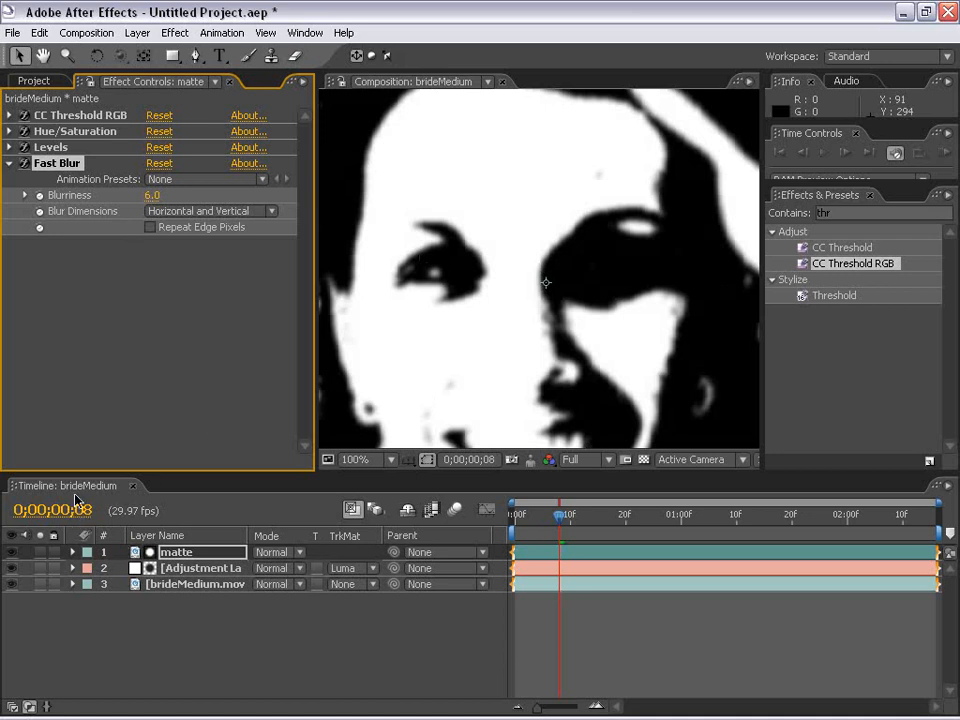
- Hide the matte layer and inspect the smoothed skin across the bride's forehead, eyes, nose and mouth
left_click(11, 552)
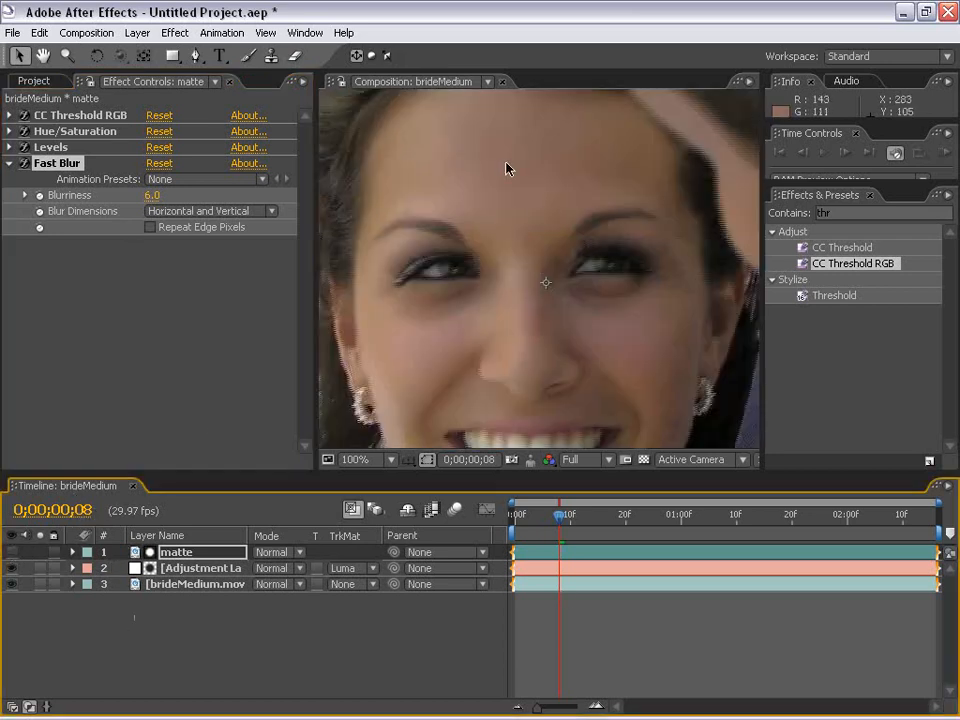
left_click_drag(430, 369, 480, 269)
left_click_drag(596, 280, 544, 326)
left_click_drag(484, 217, 495, 234)
scroll(461, 296, "up", 1)
left_click_drag(442, 262, 521, 315)
scroll(506, 270, "down", 1)
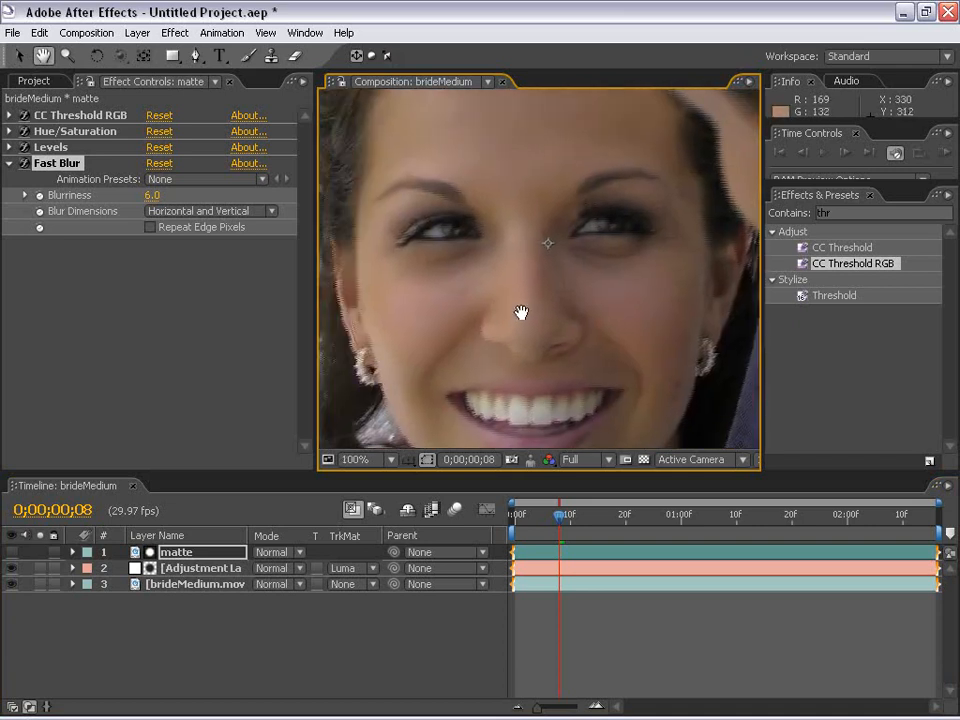
left_click_drag(468, 396, 478, 319)
left_click_drag(482, 210, 522, 319)
scroll(473, 309, "up", 1)
left_click_drag(597, 283, 544, 287)
scroll(546, 290, "down", 1)
left_click_drag(603, 382, 579, 294)
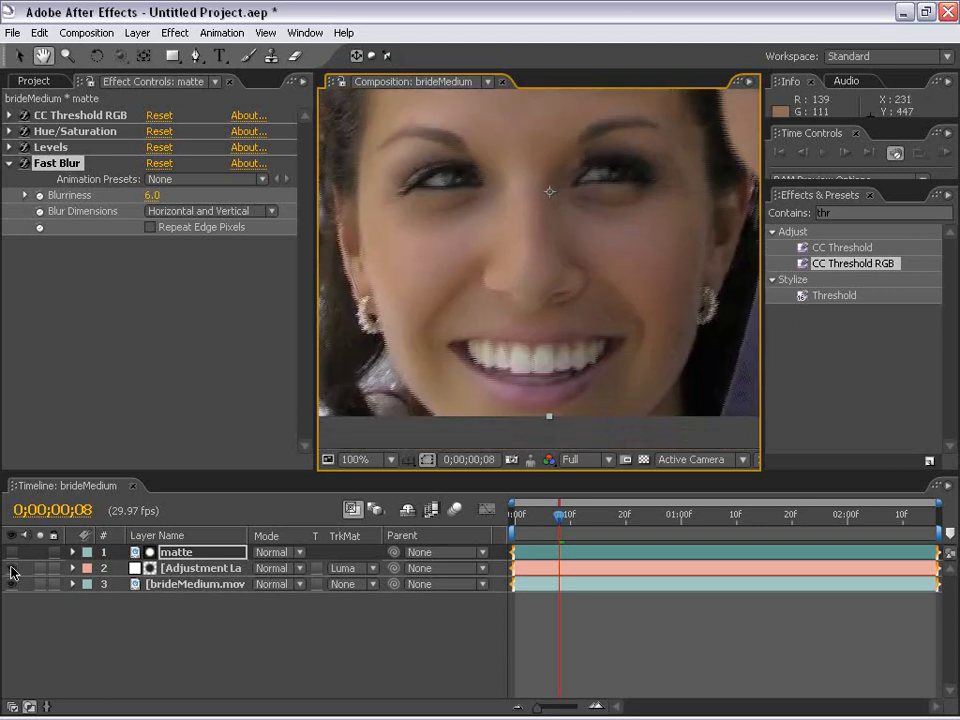
- Compare the bride's face with the adjustment layer's smoothing switched off and on, both close up and in the full frame
left_click_drag(450, 245, 514, 279)
scroll(536, 335, "up", 1)
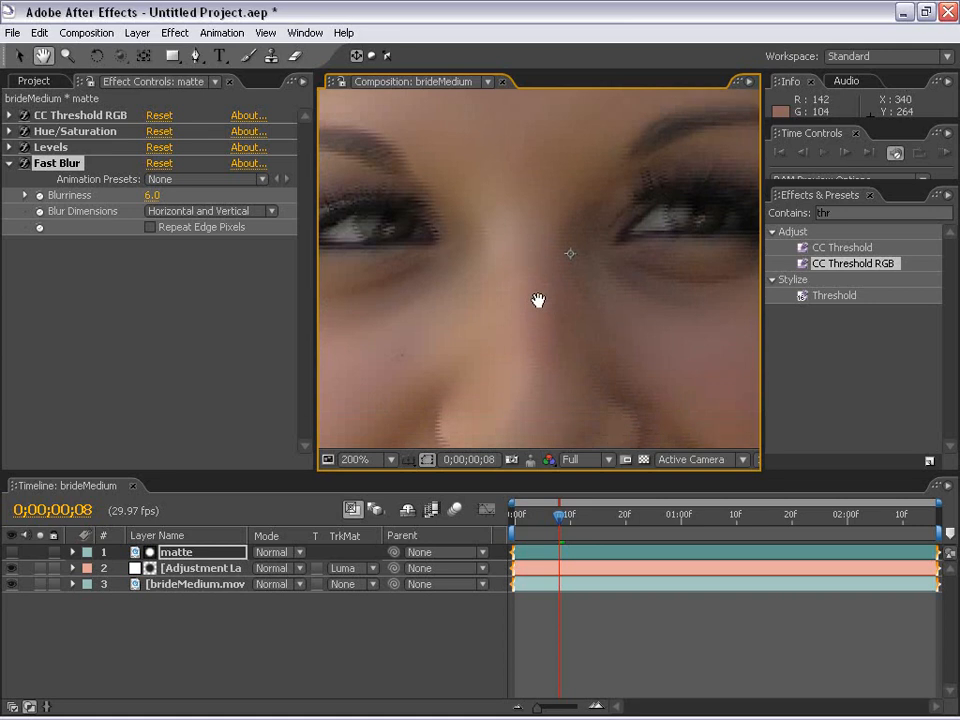
left_click(12, 570)
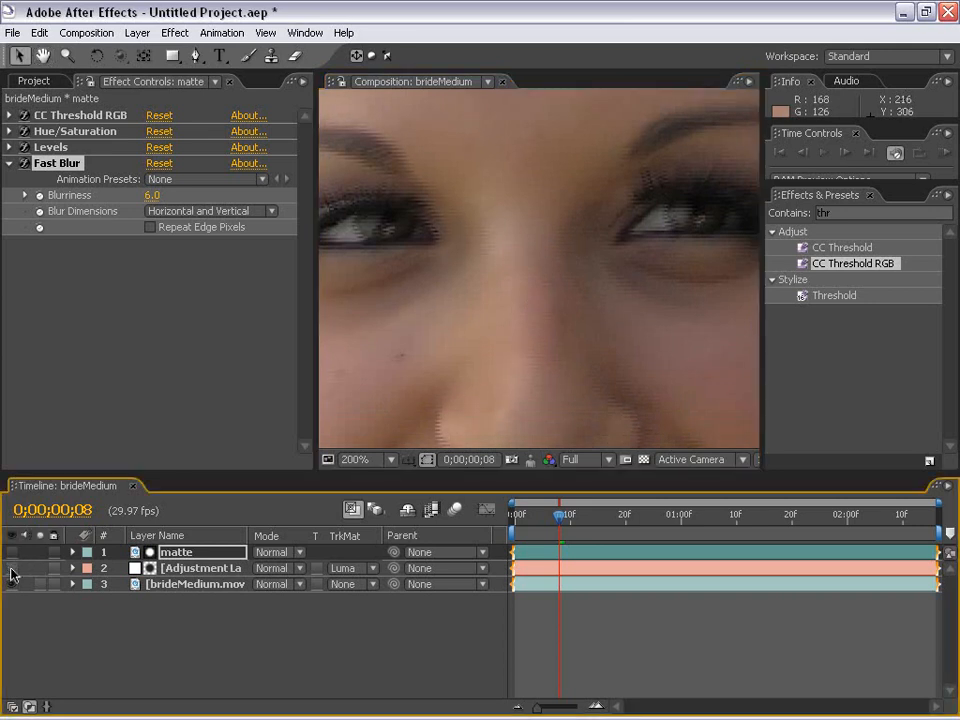
scroll(579, 336, "down", 1)
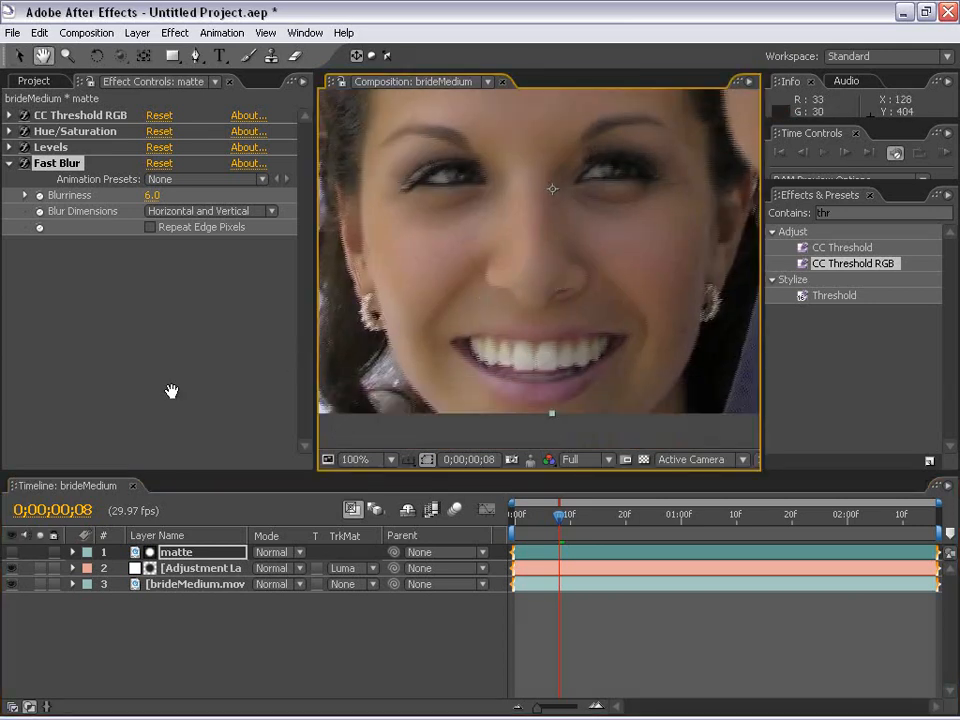
scroll(577, 299, "down", 1)
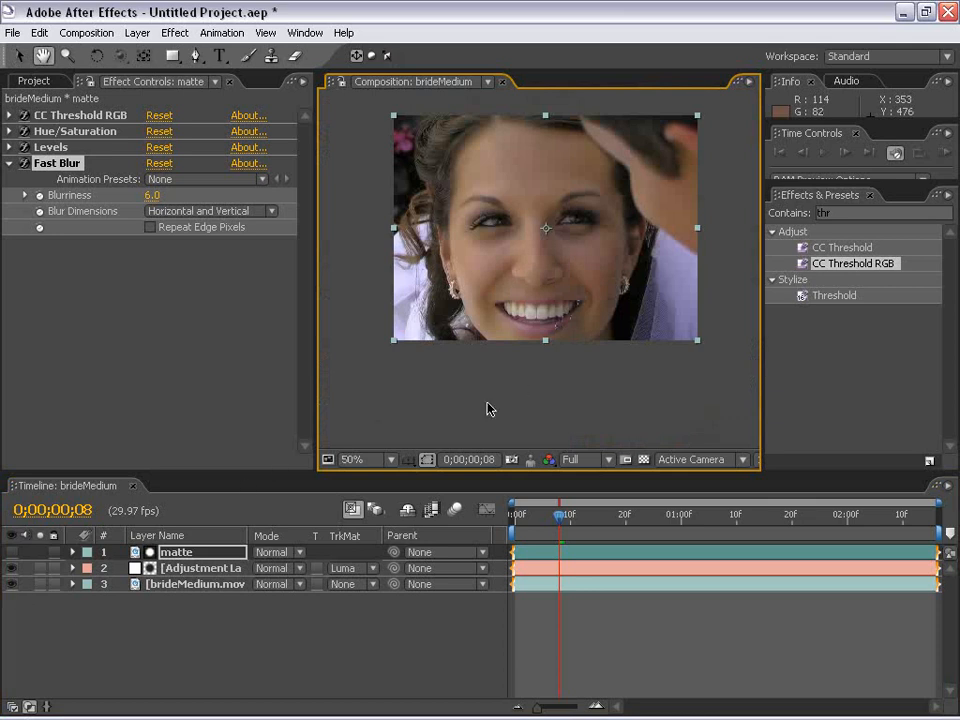
left_click(5, 590)
left_click(10, 570)
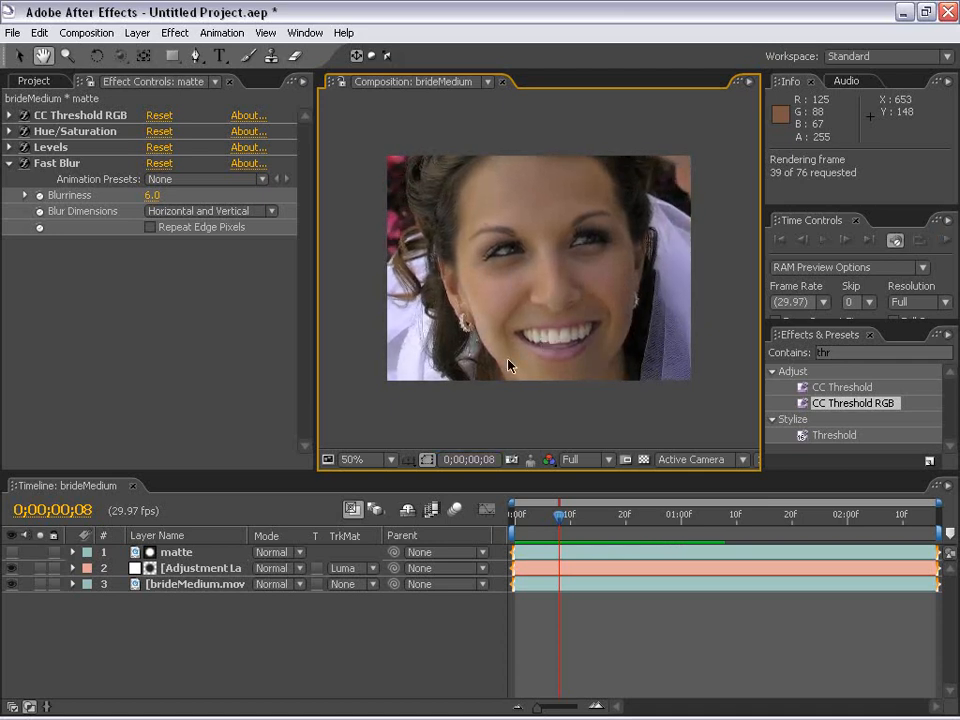
- Review the previewed footage and examine the bride's face at 100% in a maximized composition view
key("space")
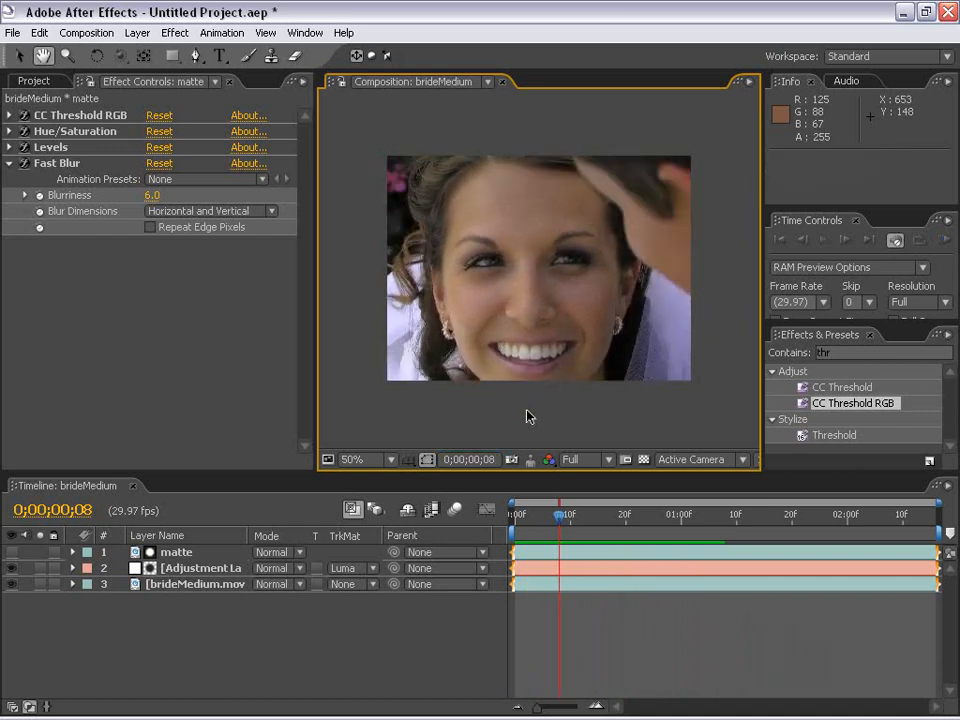
key("grave")
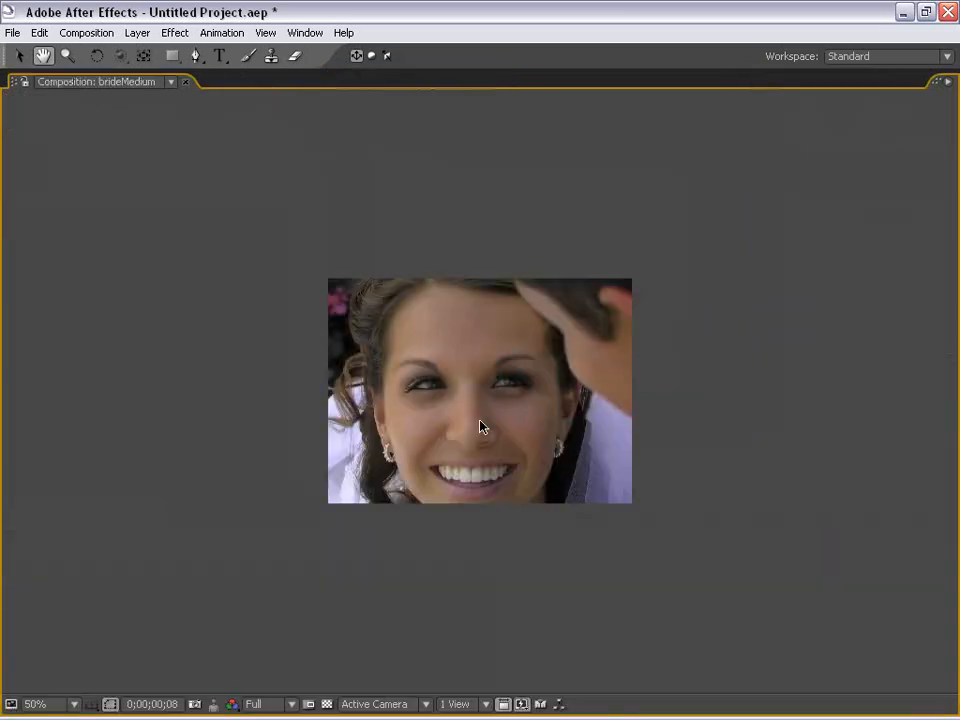
scroll(428, 473, "up", 1)
left_click_drag(514, 501, 452, 444)
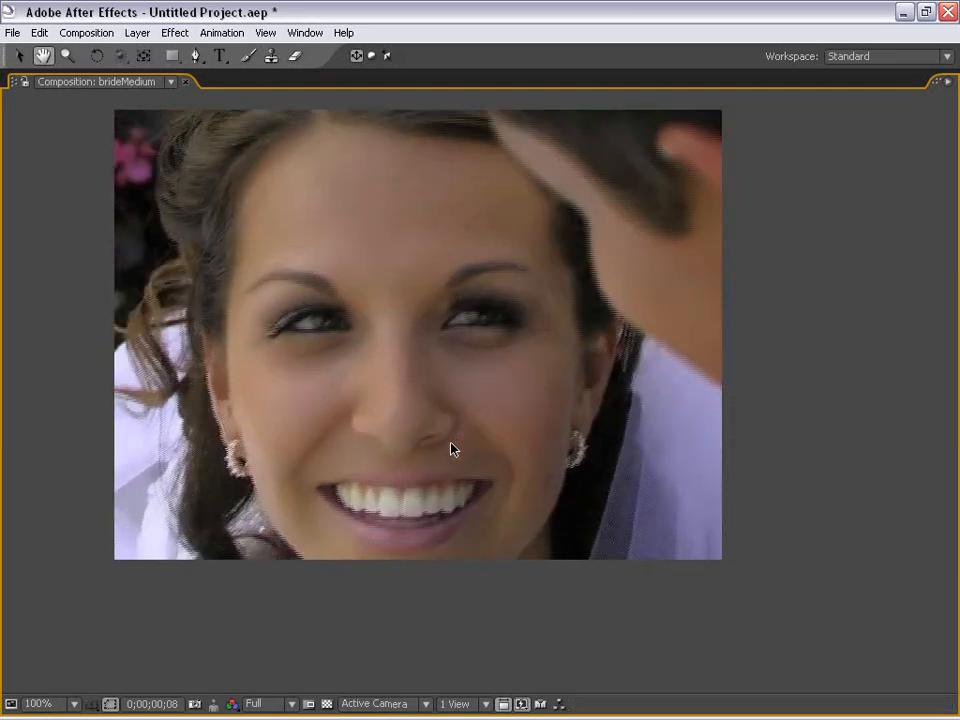
key("grave")
- Go to frame 0;00;00;16 and examine the skin texture around the mouth and nose up close
mouse_move(591, 536)
left_mouse_down()
mouse_move(642, 528)
mouse_move(600, 521)
left_mouse_up()
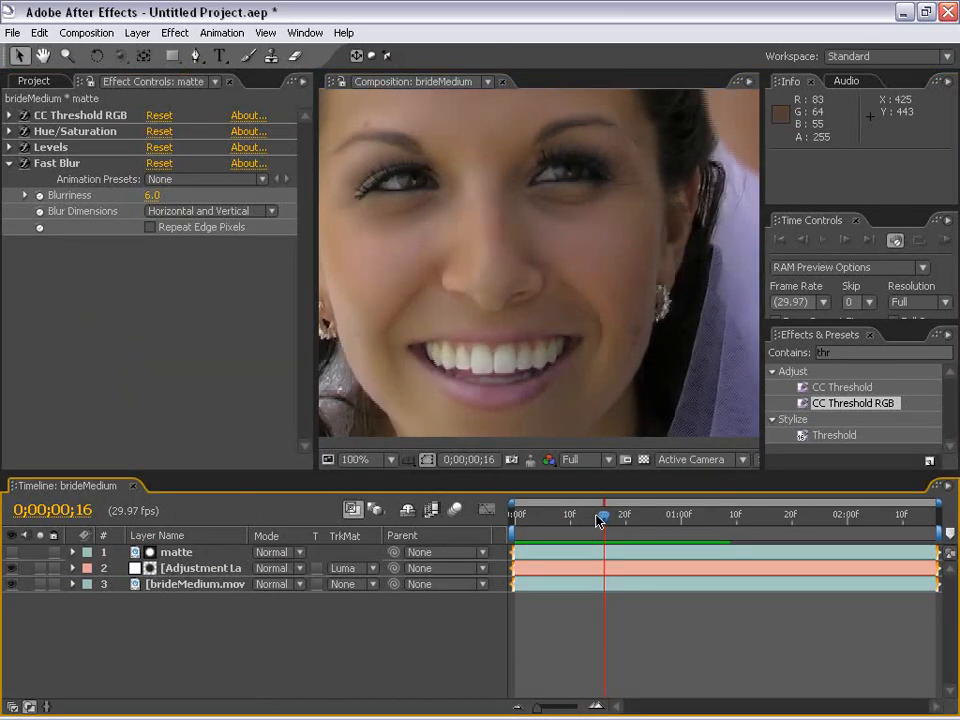
key("space")
scroll(435, 290, "up", 1)
left_click_drag(405, 364, 486, 274)
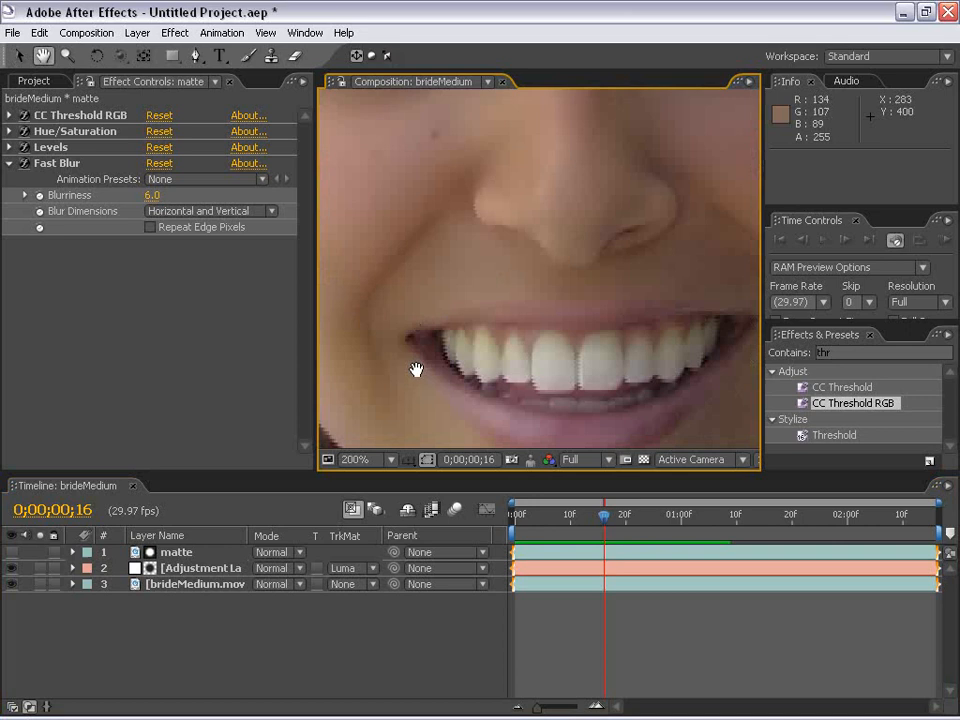
left_click_drag(704, 340, 453, 196)
left_click_drag(508, 158, 611, 253)
left_click_drag(487, 271, 501, 296)
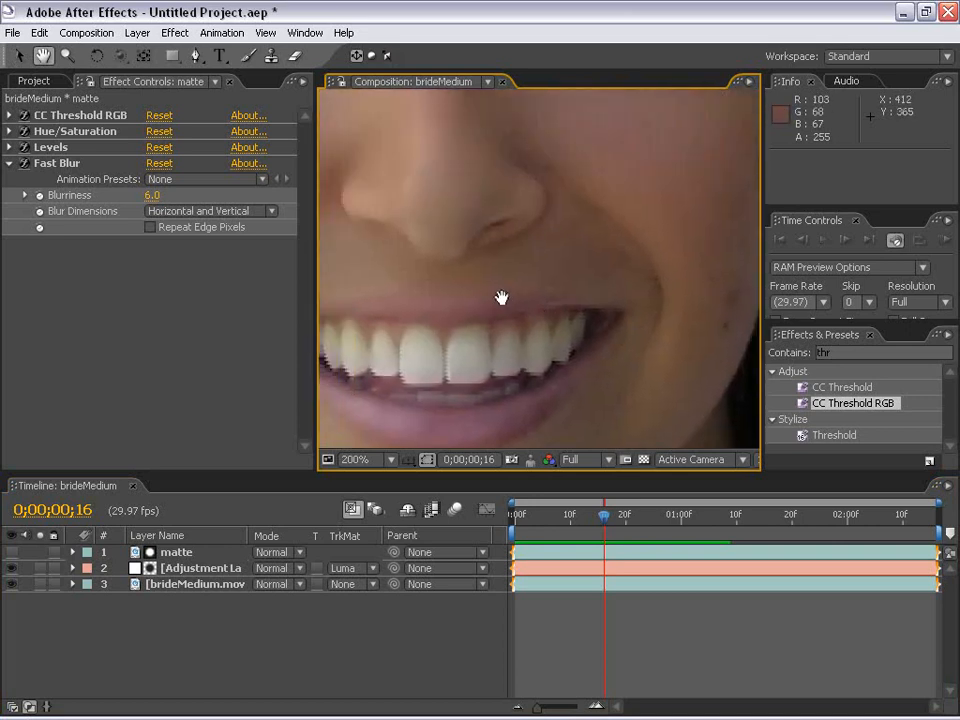
scroll(501, 322, "up", 1)
left_click_drag(601, 353, 640, 331)
left_click_drag(619, 221, 449, 221)
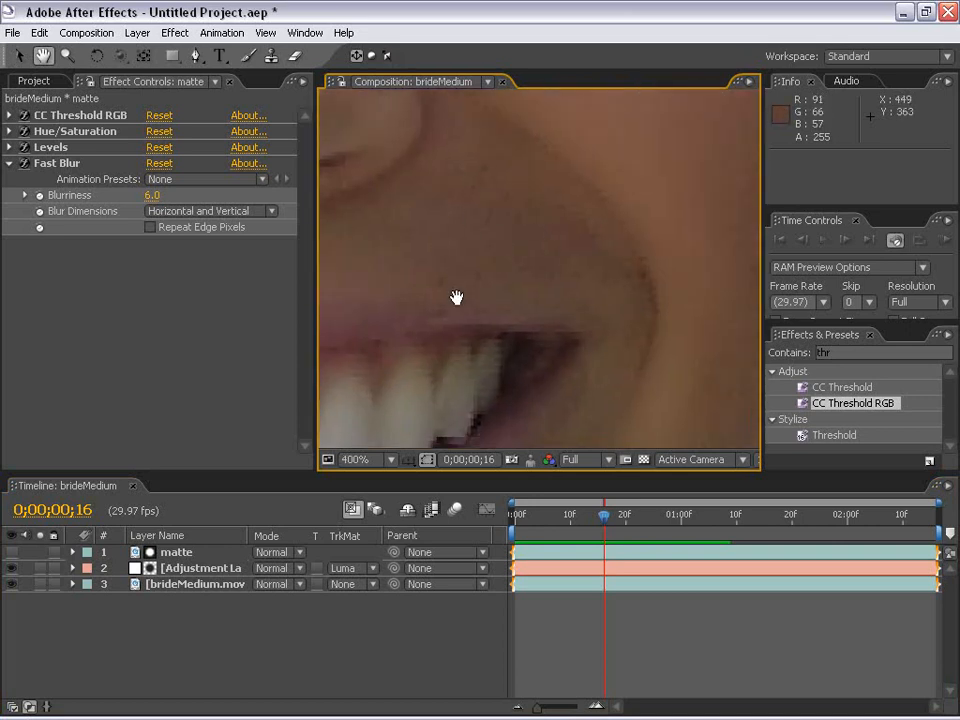
left_click_drag(435, 285, 521, 176)
scroll(525, 300, "down", 1)
left_click_drag(525, 300, 566, 313)
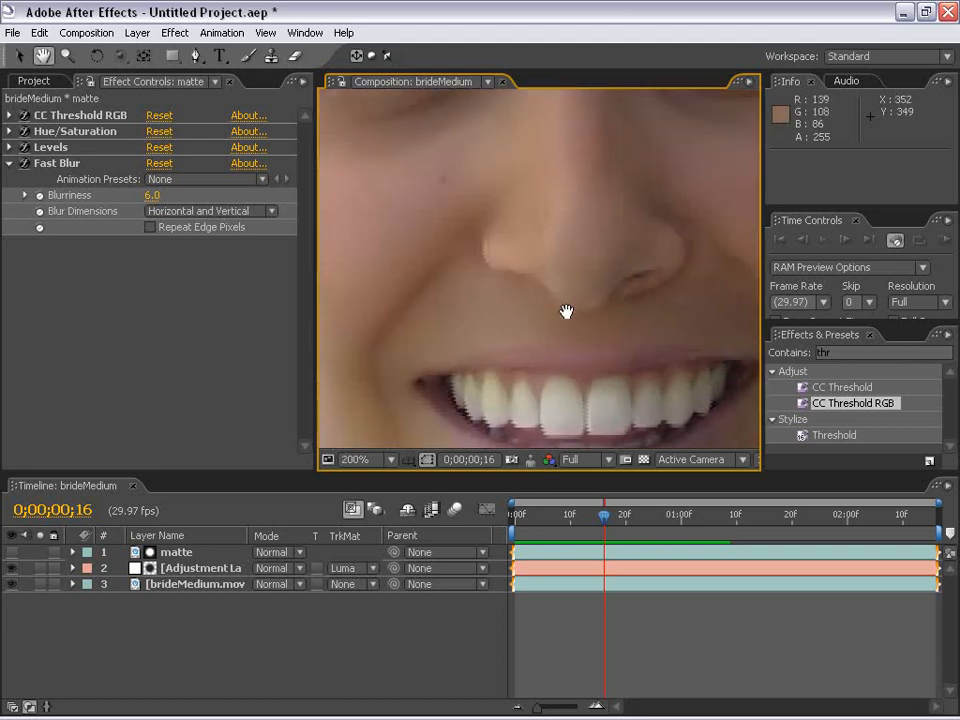
scroll(612, 371, "up", 1)
left_click_drag(612, 371, 467, 257)
left_click_drag(549, 246, 439, 326)
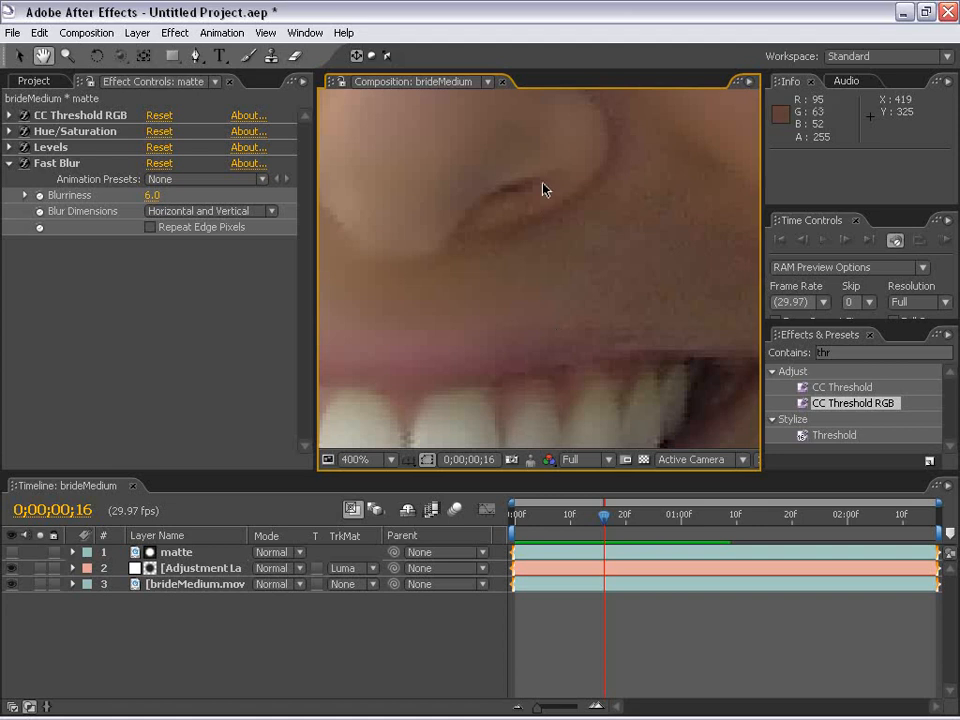
scroll(543, 190, "down", 2)
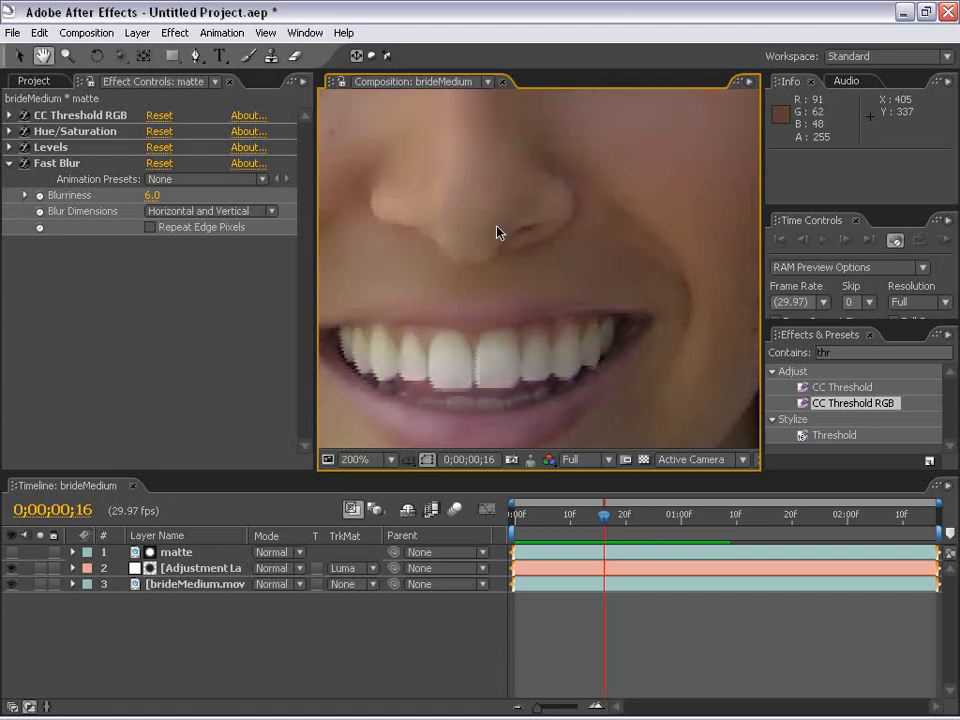
- Review the adjustment layer's Remove Grain settings and examine the skin around the eye, forehead and hairline
left_click(185, 568)
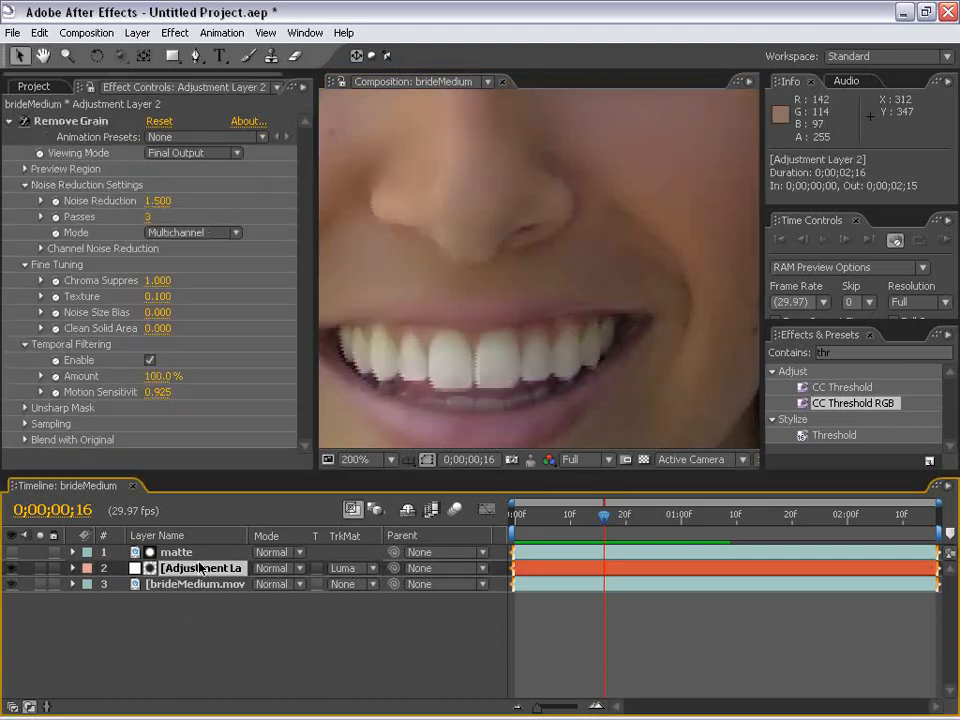
left_click(206, 633)
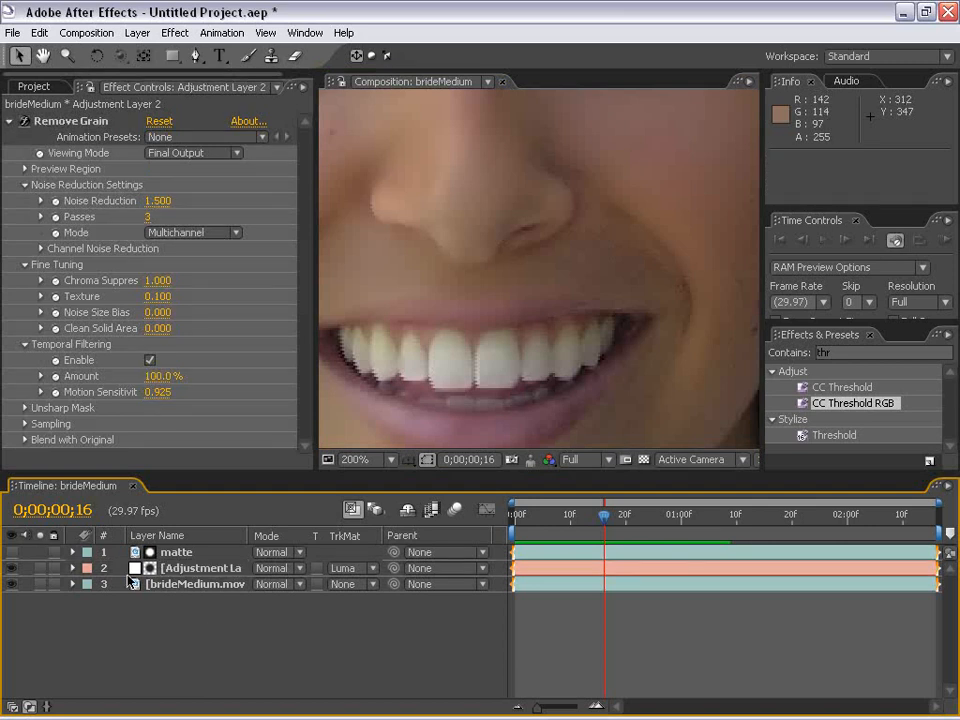
left_click(12, 552)
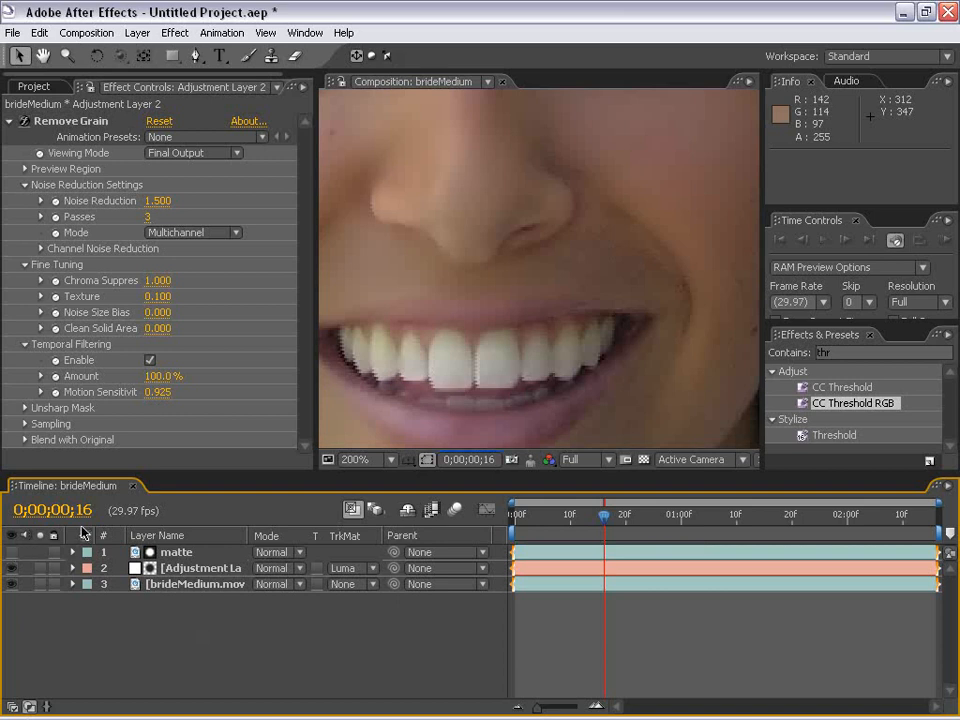
key("h")
left_click_drag(429, 208, 548, 286)
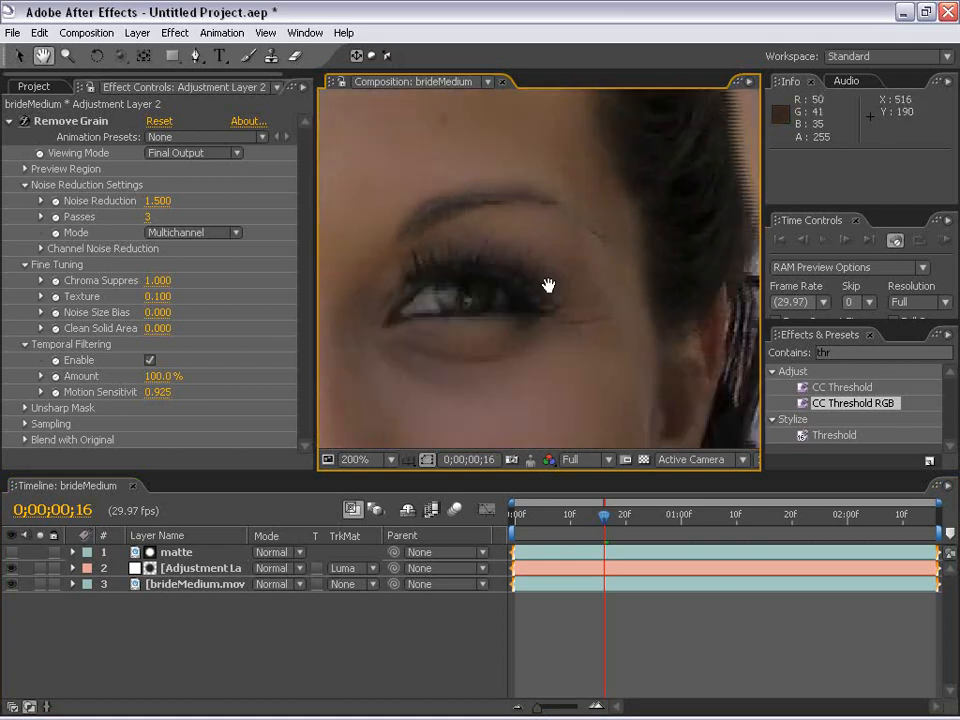
left_click_drag(527, 242, 514, 287)
scroll(516, 283, "up", 1)
left_click_drag(585, 165, 520, 350)
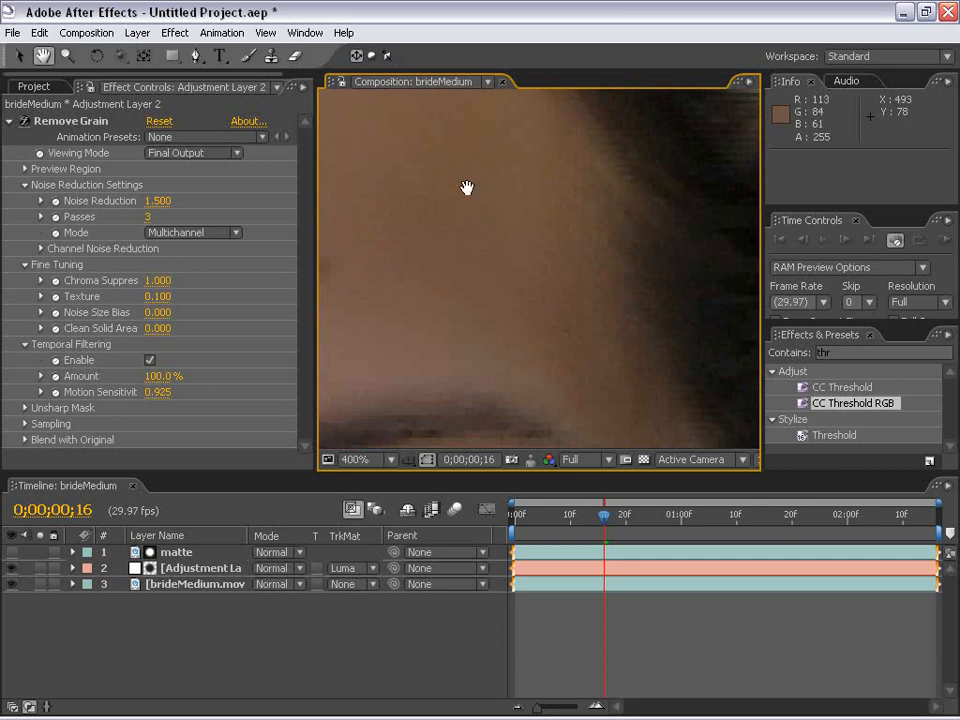
- Apply an Add Grain effect to the adjustment layer
left_click(190, 568)
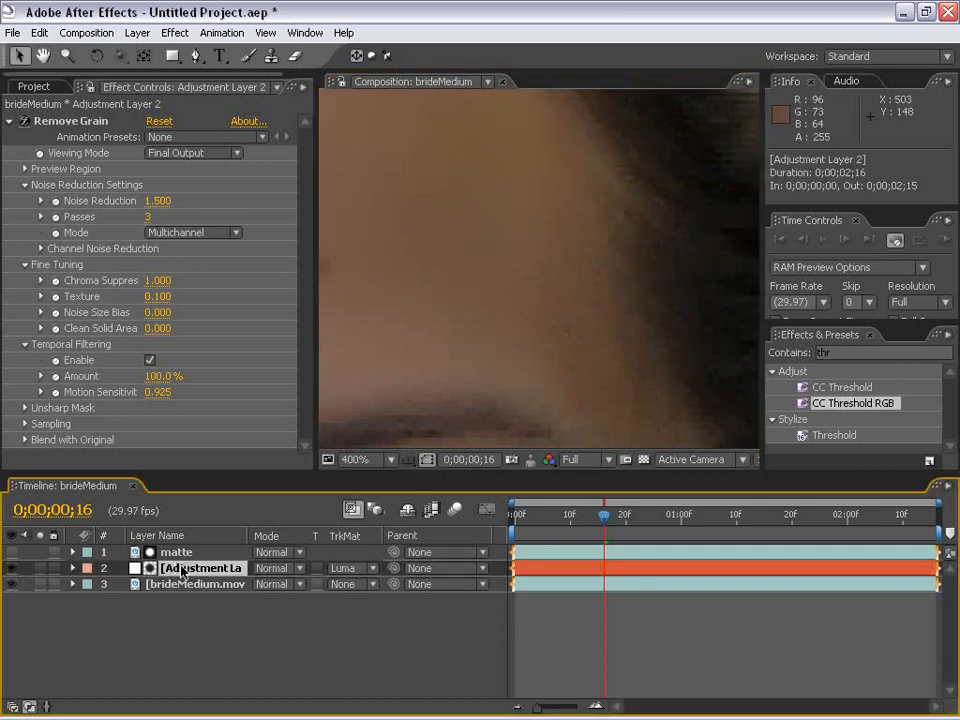
left_click(175, 33)
mouse_move(225, 301)
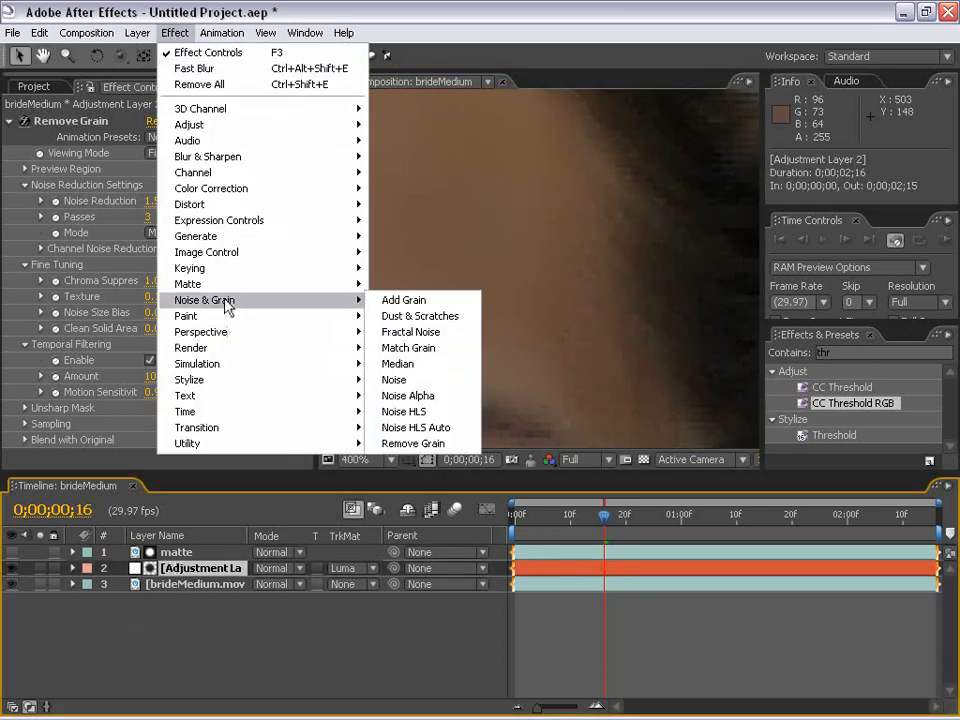
left_click(418, 300)
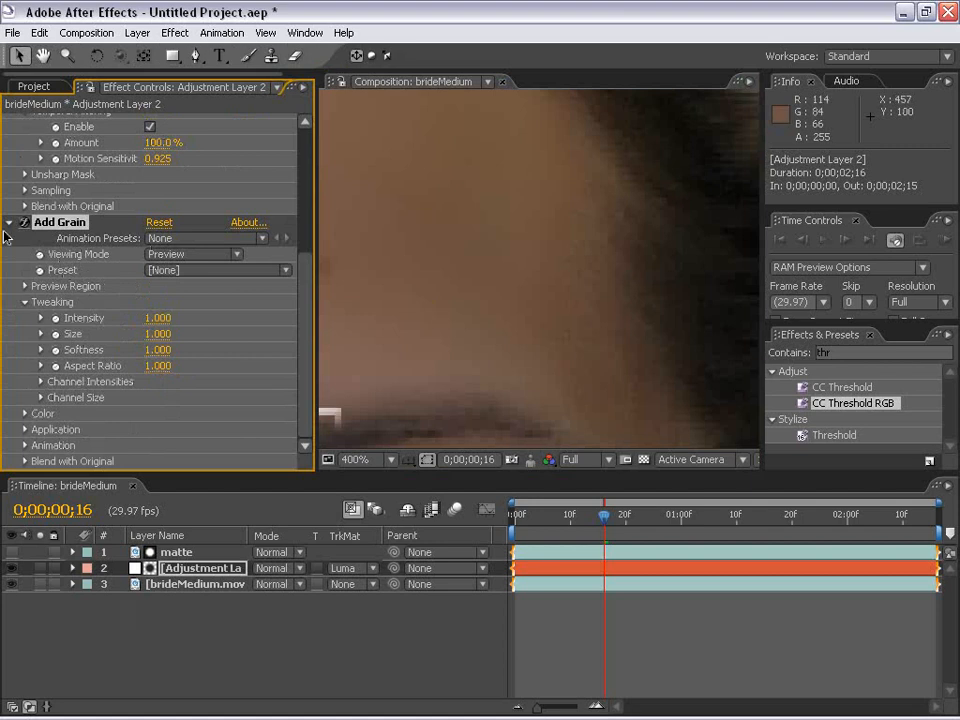
- Set Add Grain's preset to Kodak Vision 250D (5246) and its viewing mode to Final Output
left_click(188, 272)
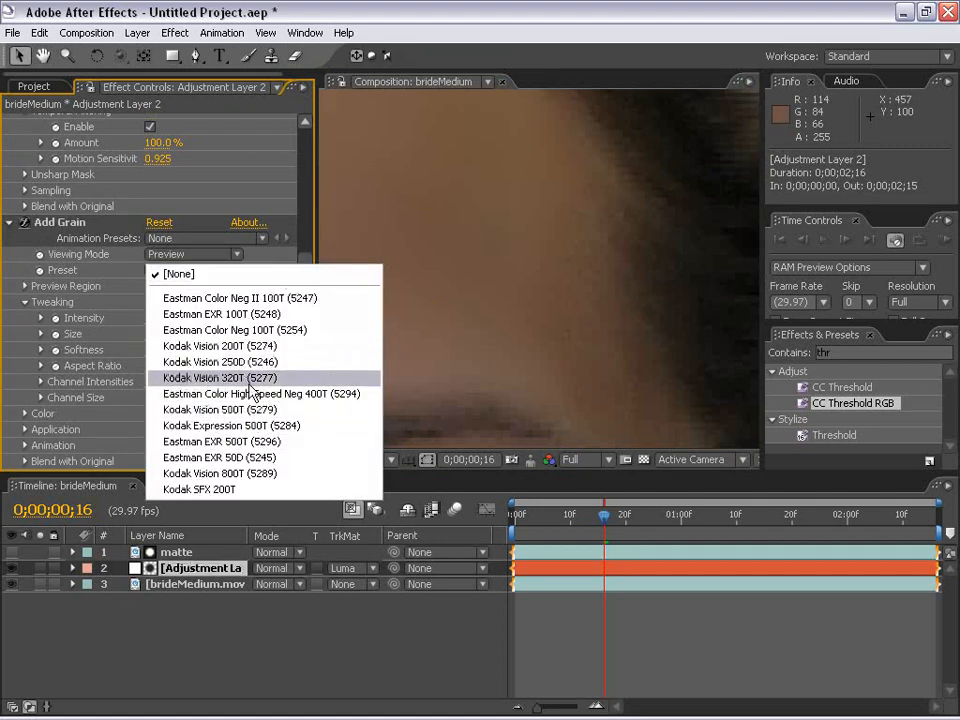
left_click(210, 361)
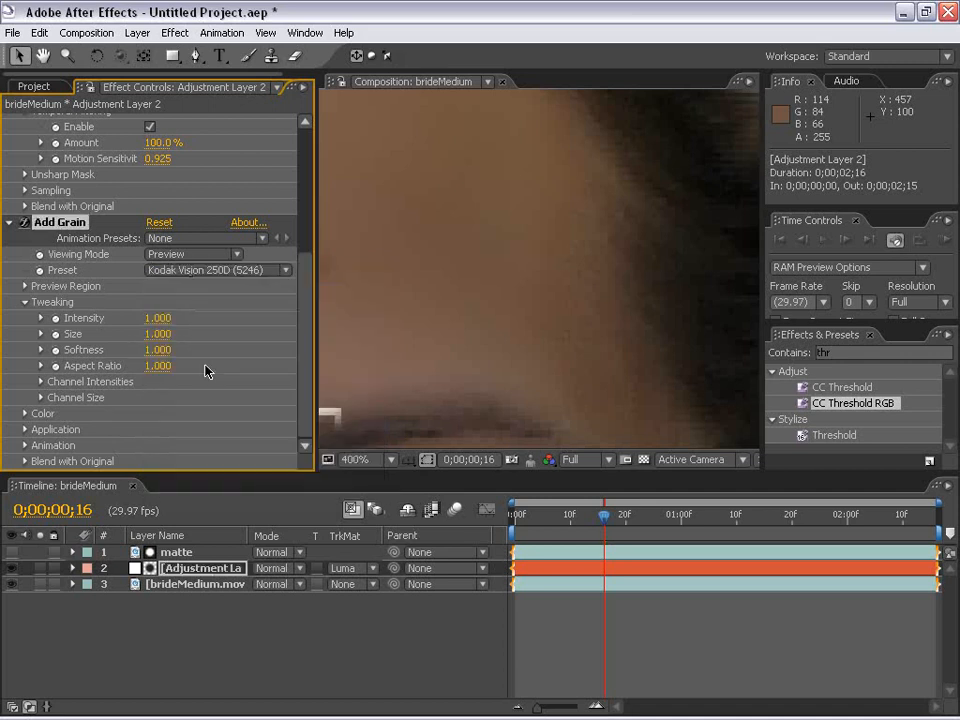
left_click(155, 258)
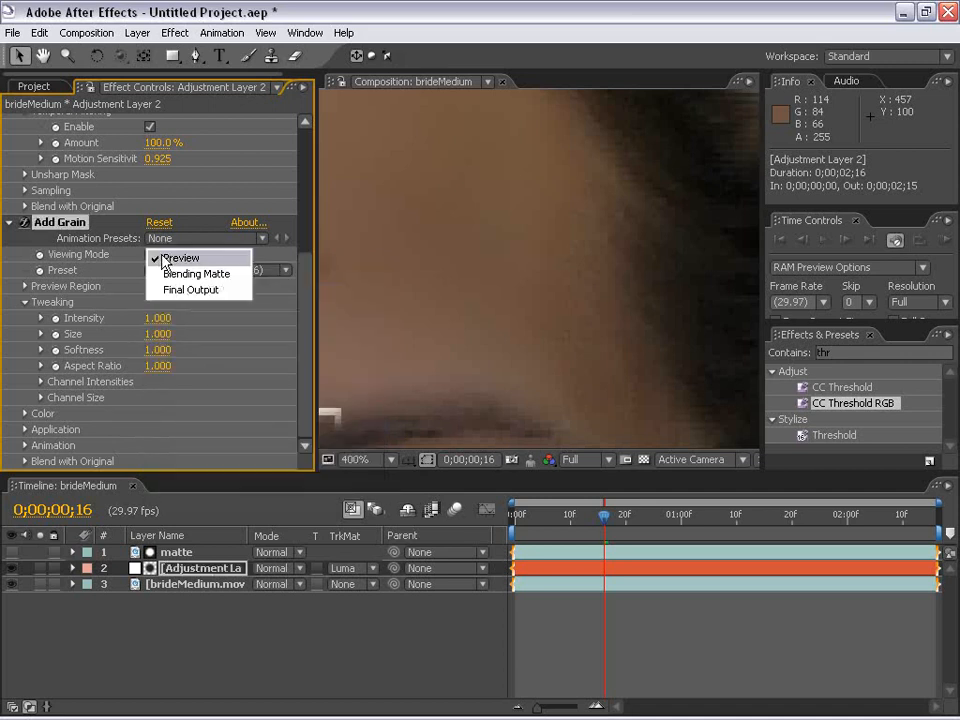
left_click(194, 294)
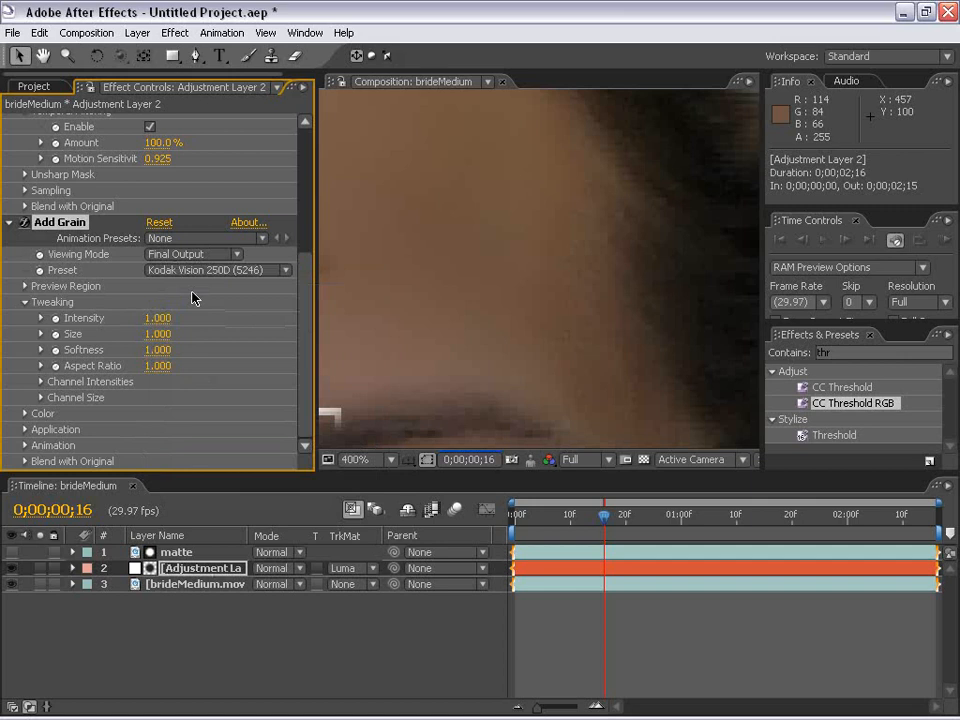
- Examine the added grain on the forehead, comparing it with the untreated skin beside the eyebrow and hairline
scroll(510, 366, "down", 1)
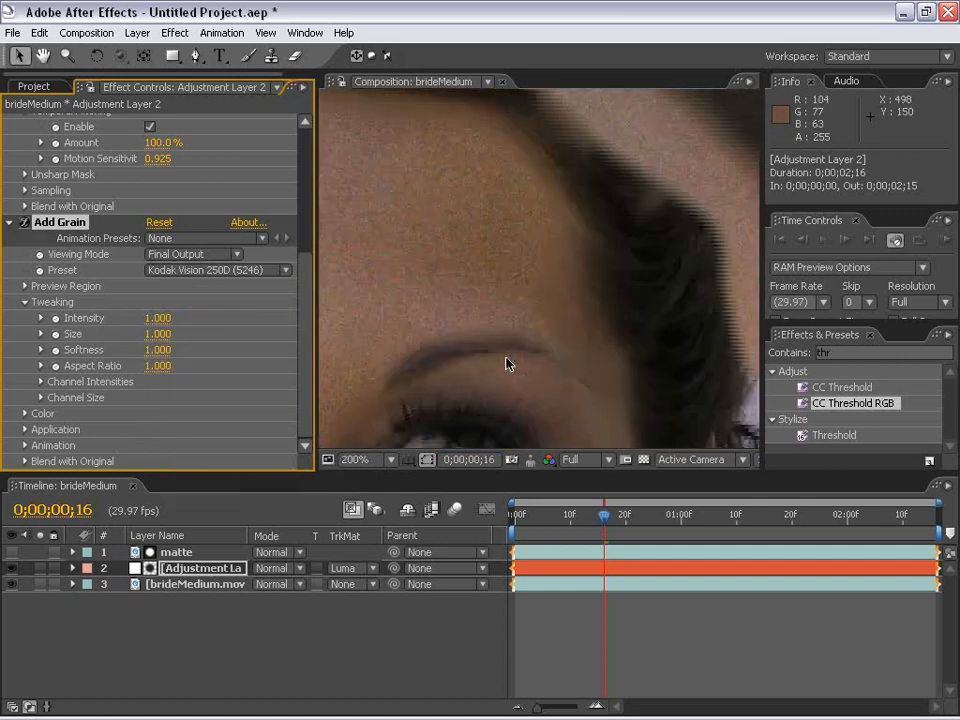
scroll(506, 368, "down", 1)
key("h")
left_click_drag(484, 412, 476, 330)
scroll(492, 323, "up", 1)
left_click_drag(558, 208, 515, 400)
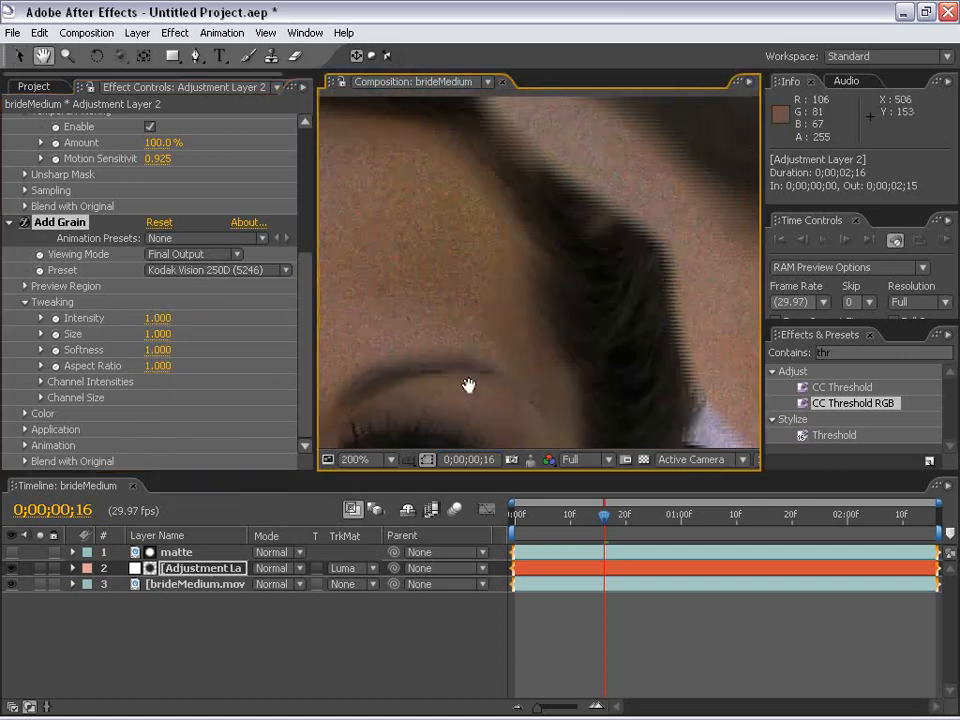
scroll(469, 385, "up", 1)
mouse_move(502, 321)
left_mouse_down()
mouse_move(599, 283)
mouse_move(511, 306)
left_mouse_up()
scroll(510, 308, "down", 2)
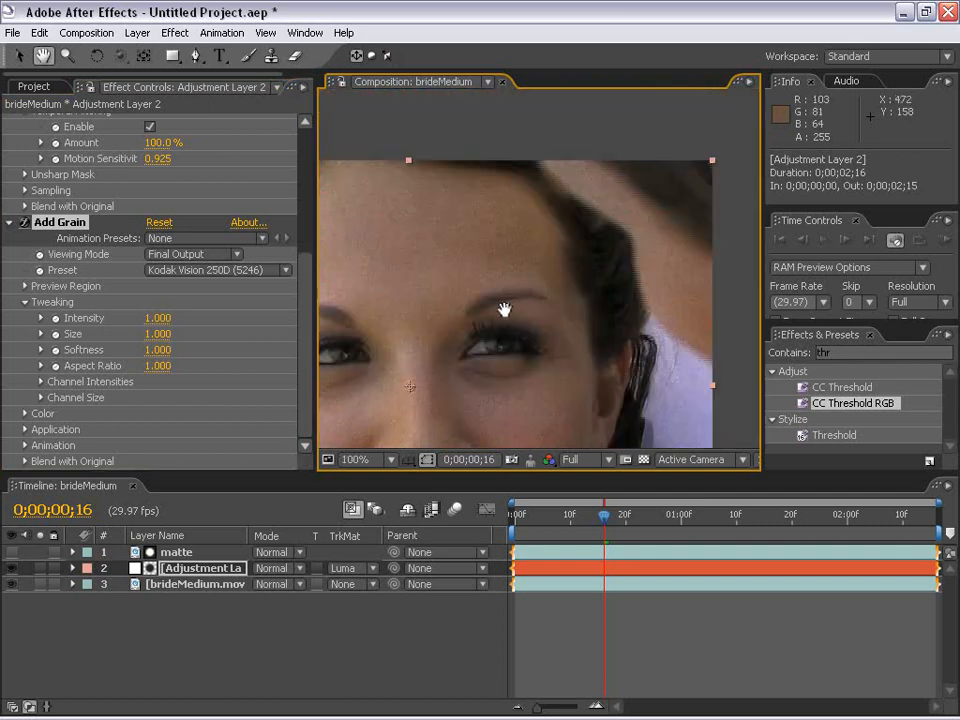
left_click_drag(488, 404, 534, 294)
scroll(534, 290, "down", 1)
left_click_drag(499, 343, 516, 321)
scroll(516, 321, "up", 1)
left_click_drag(594, 166, 499, 319)
left_click_drag(539, 268, 527, 318)
scroll(530, 314, "up", 1)
left_click_drag(569, 232, 526, 215)
scroll(555, 276, "up", 1)
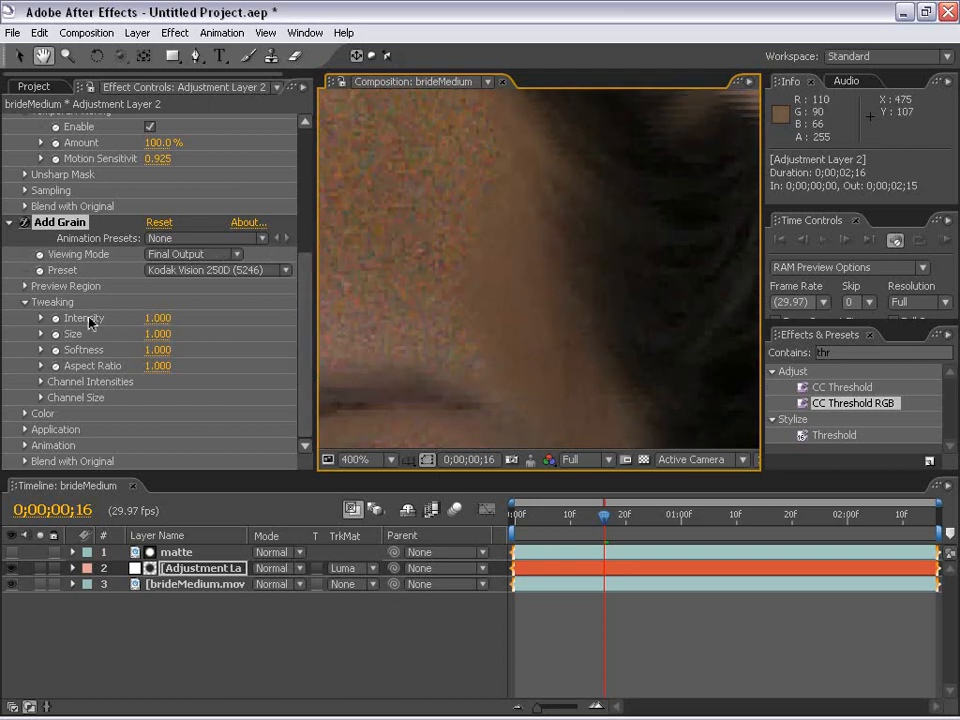
- Set Add Grain's Intensity to 0.25
left_click(158, 318)
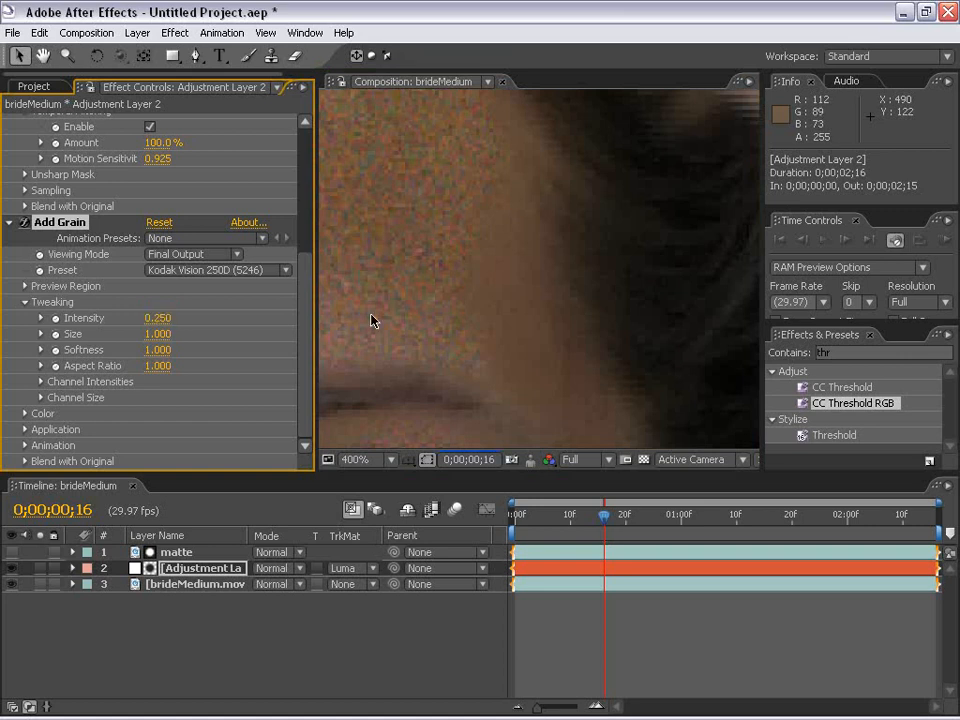
- Set Add Grain's color Saturation to 0.25
left_click(24, 415)
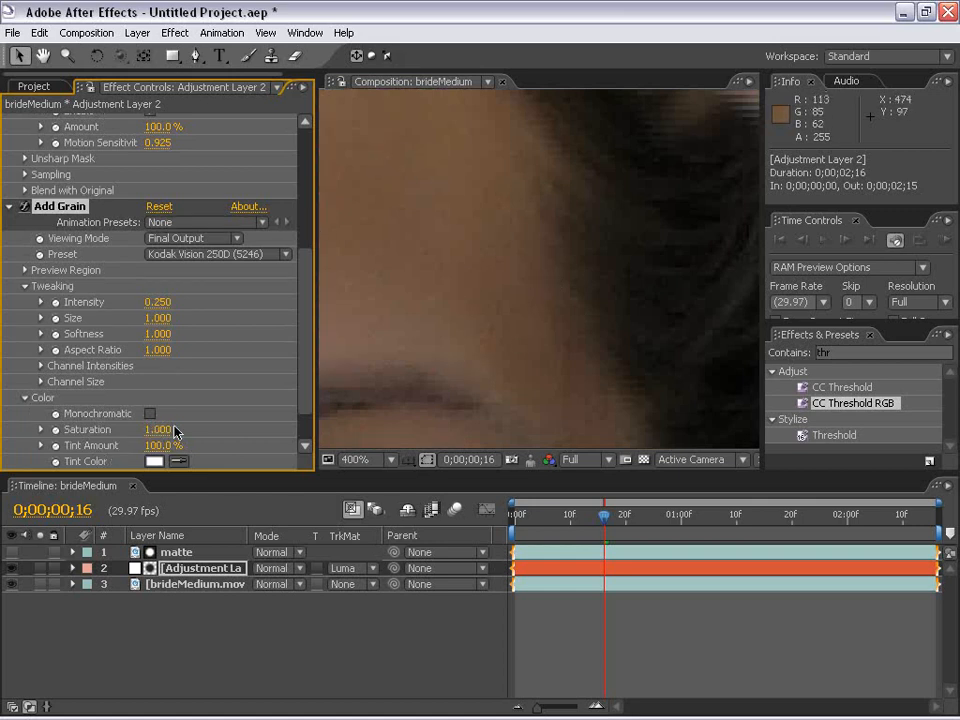
scroll(243, 295, "down", 1)
left_click(157, 381)
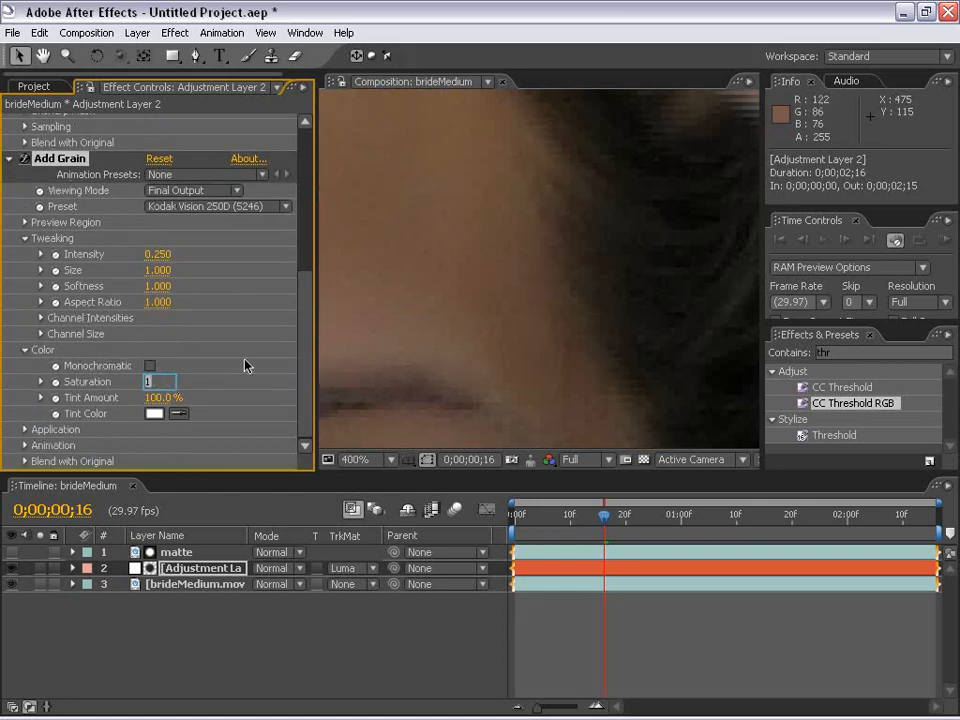
type(".2")
key("Return")
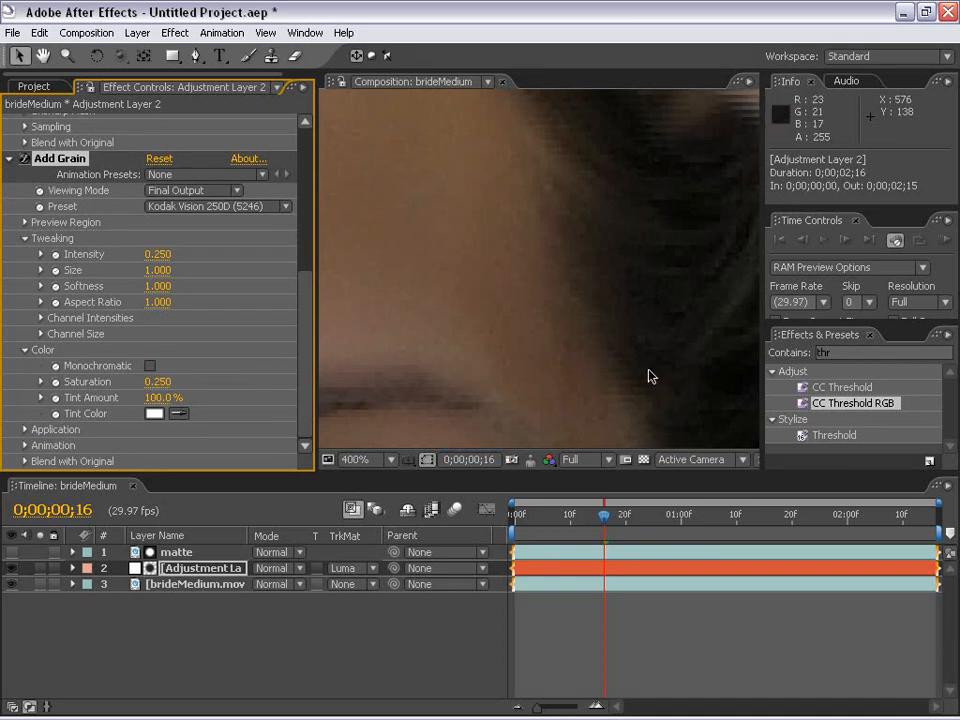
- Set Add Grain's Aspect Ratio to 0.9, Softness to 1.1 and Size to 1.2
type(".9")
left_click(157, 286)
type("1.1")
key("Return")
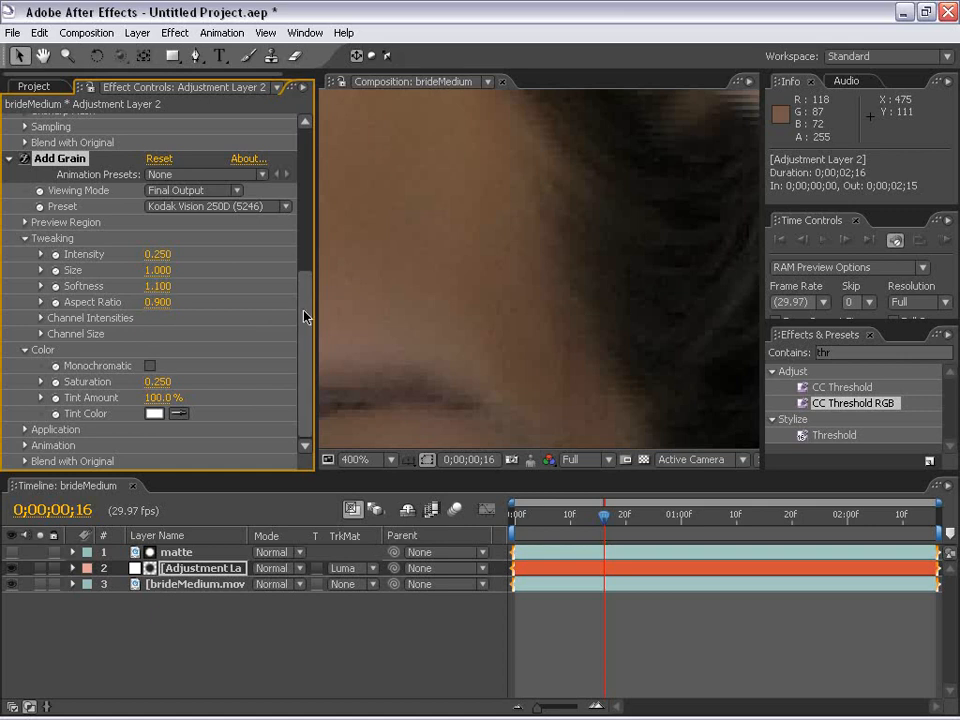
left_click(152, 271)
type("1.2")
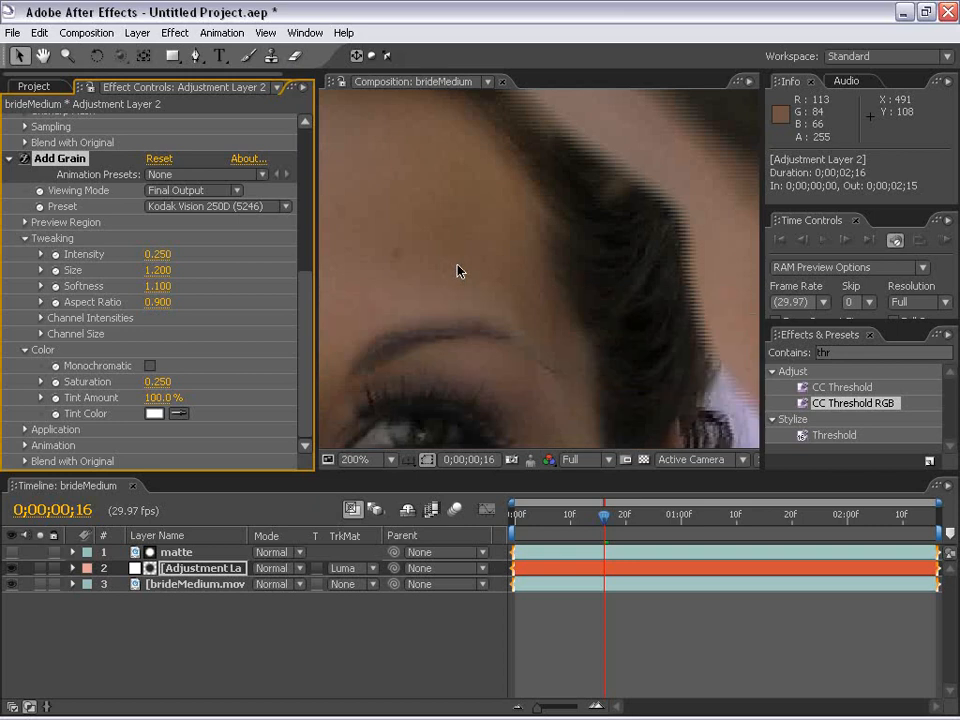
- Set Add Grain's Intensity to 0.2
key("h")
left_click_drag(446, 333, 459, 281)
left_click(157, 254)
type(".2")
key("Return")
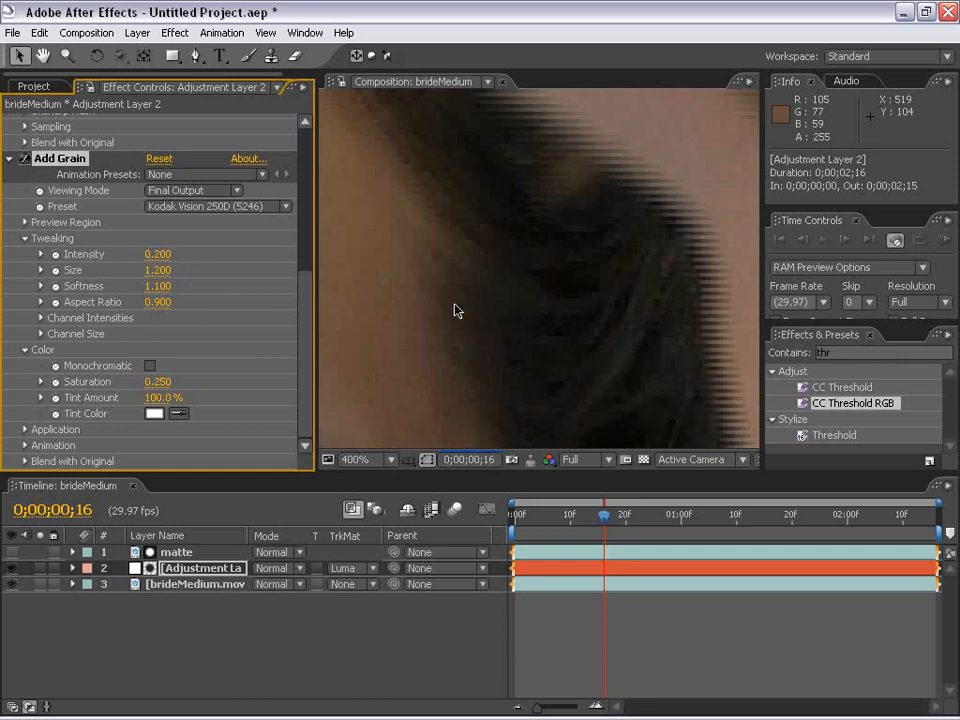
- Examine the grain match up close around the hairline, nose, cheeks, jaw and mouth, and across the whole face
scroll(455, 311, "down", 3)
scroll(455, 323, "up", 3)
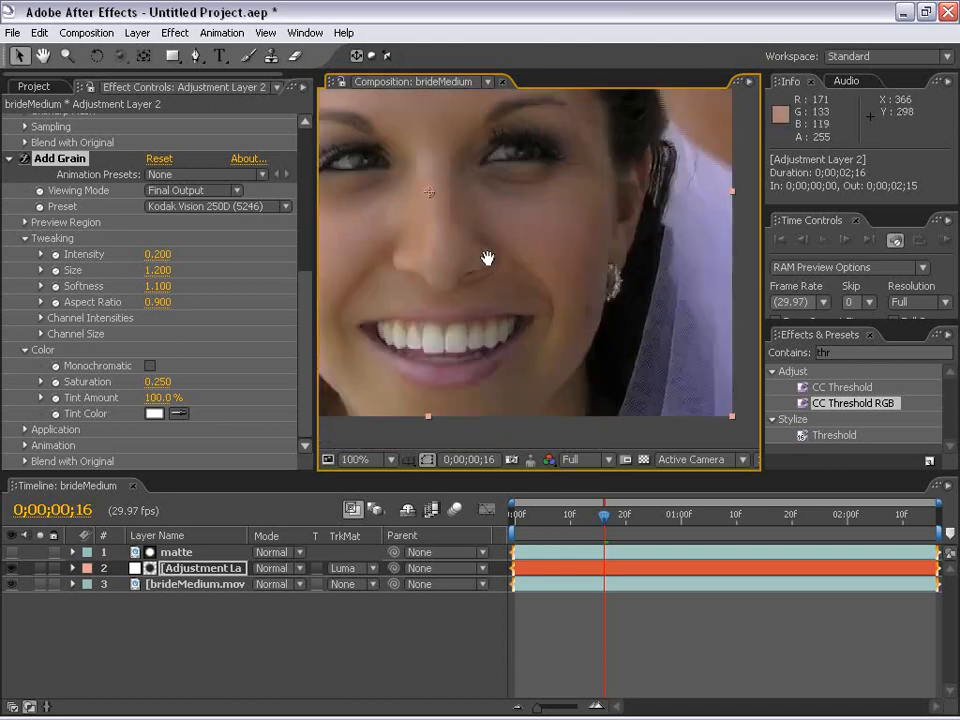
left_click_drag(446, 317, 578, 379)
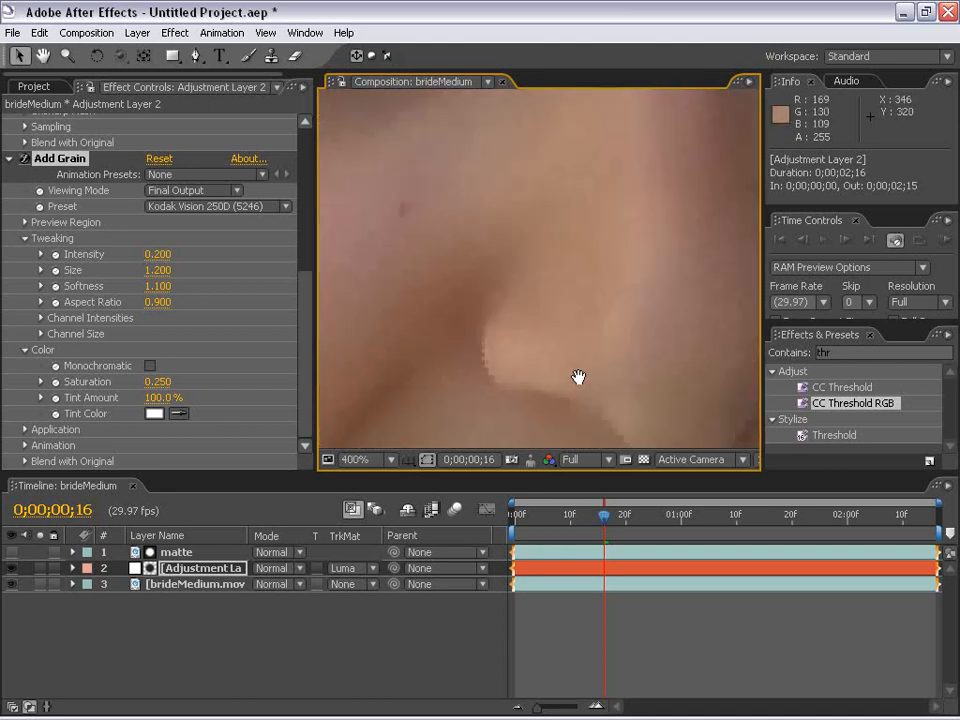
scroll(535, 363, "down", 1)
left_click_drag(405, 328, 570, 281)
scroll(525, 343, "up", 1)
left_click_drag(516, 348, 570, 196)
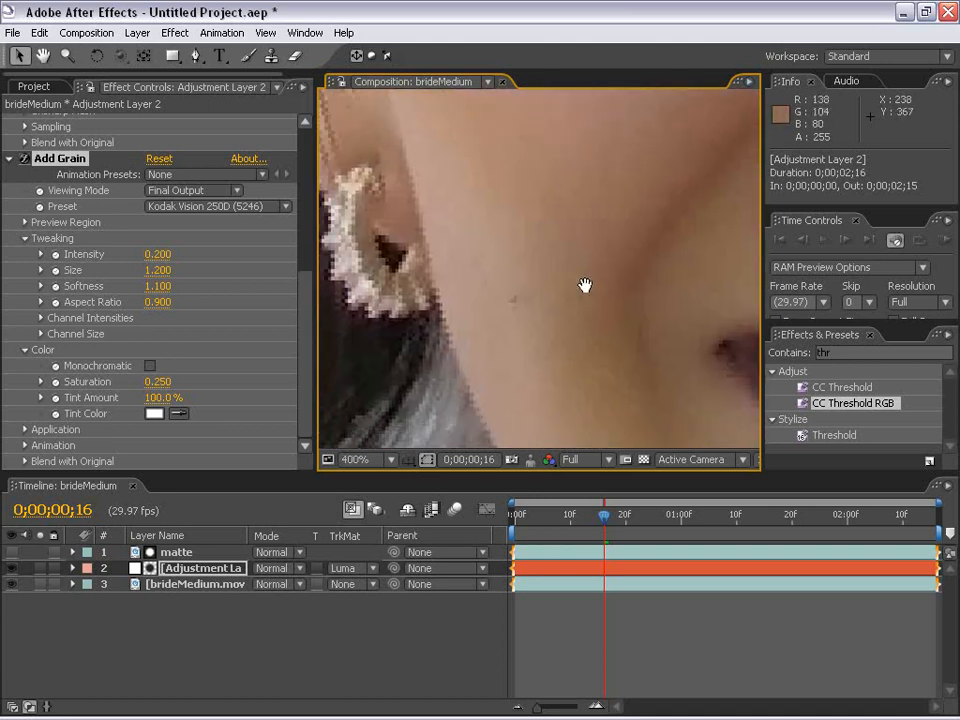
left_click_drag(585, 285, 481, 237)
left_click_drag(491, 326, 485, 183)
left_click_drag(585, 291, 325, 275)
left_click_drag(673, 363, 388, 374)
left_click_drag(708, 110, 542, 326)
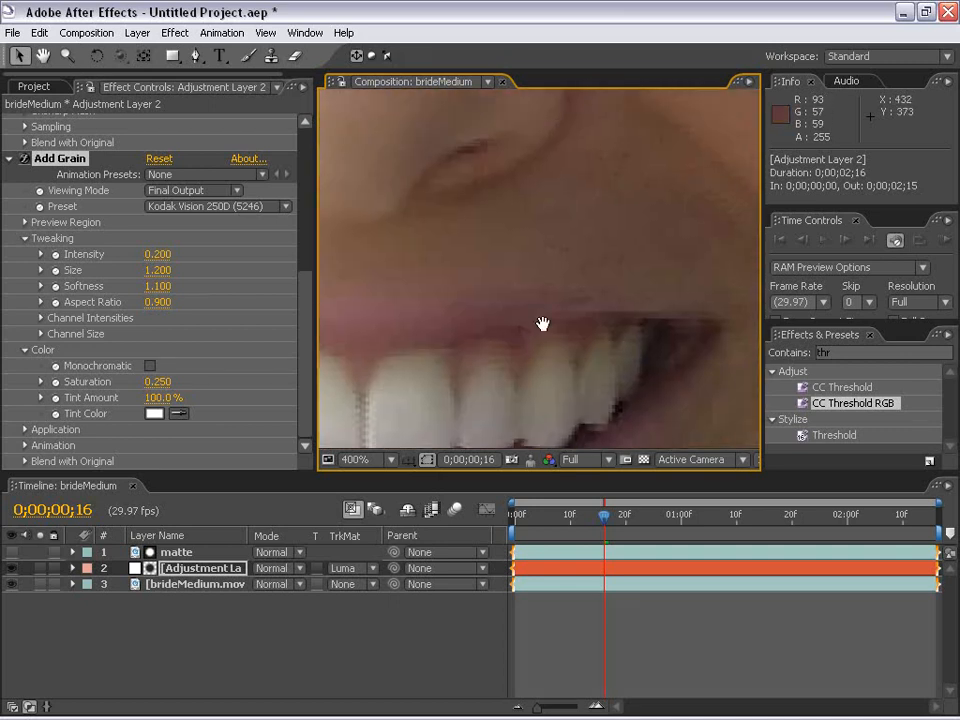
left_click_drag(535, 250, 533, 340)
scroll(505, 370, "down", 1)
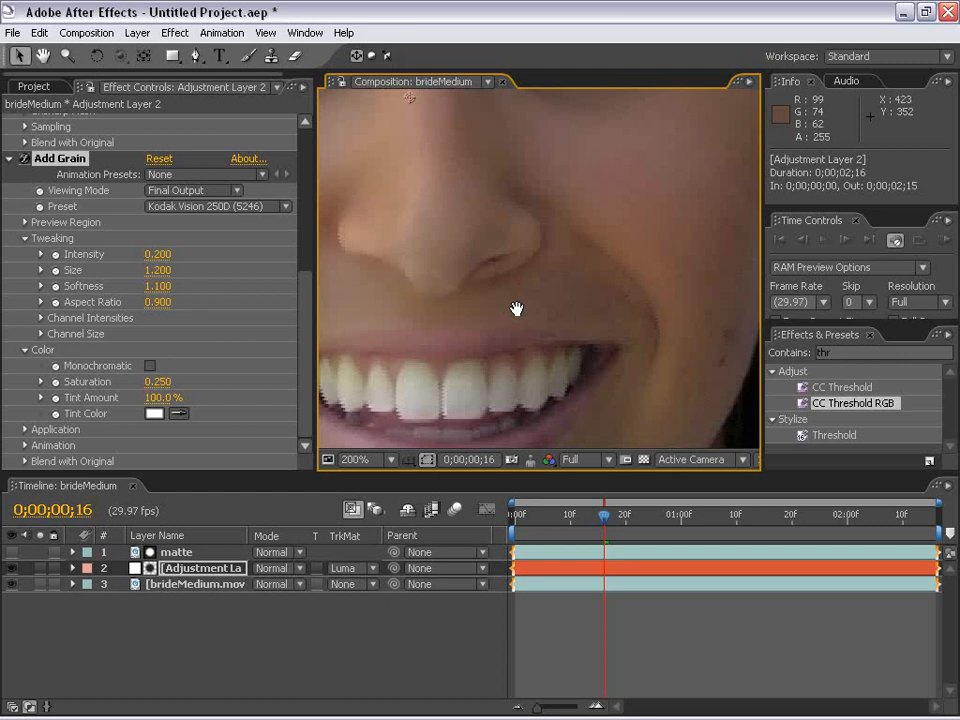
scroll(516, 308, "down", 1)
left_click_drag(510, 197, 512, 283)
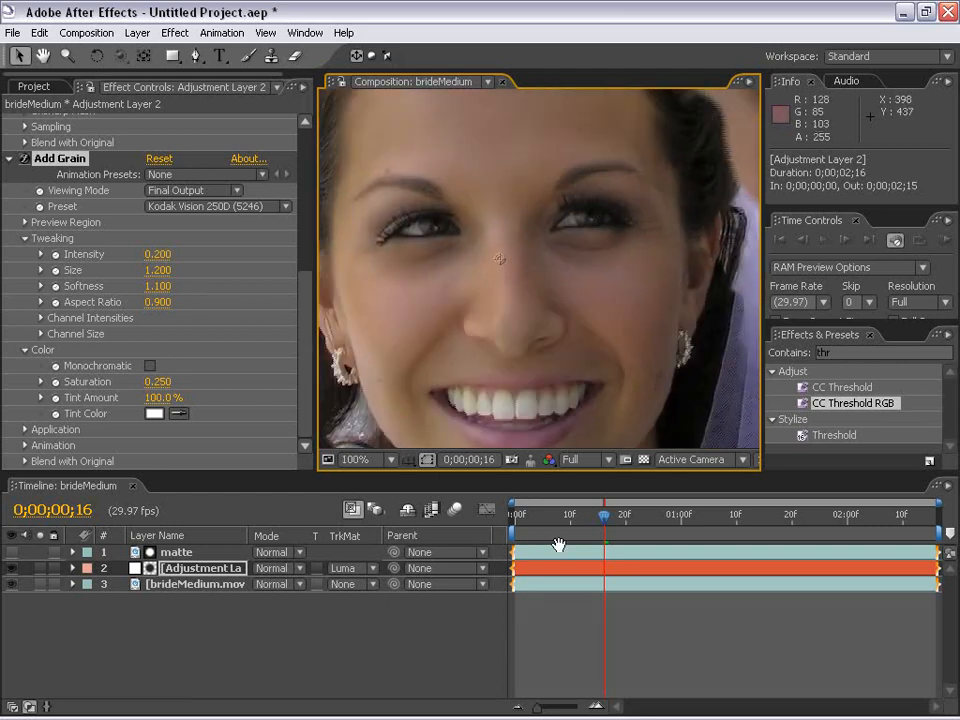
- Take a snapshot of the retouched frame and hide the adjustment layer
left_click(125, 618)
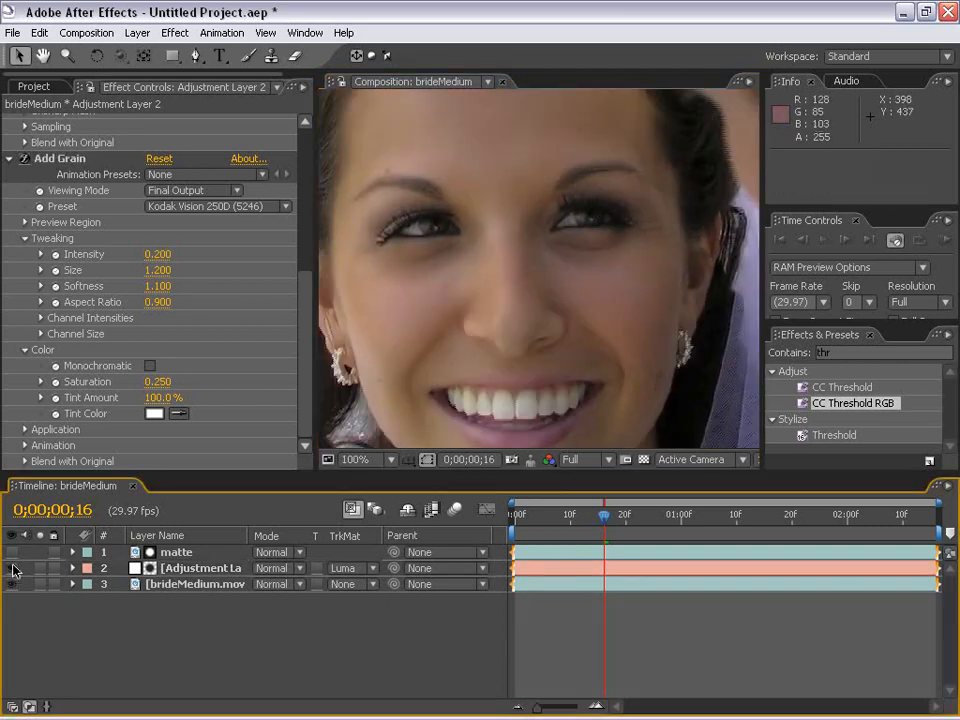
left_click(511, 460)
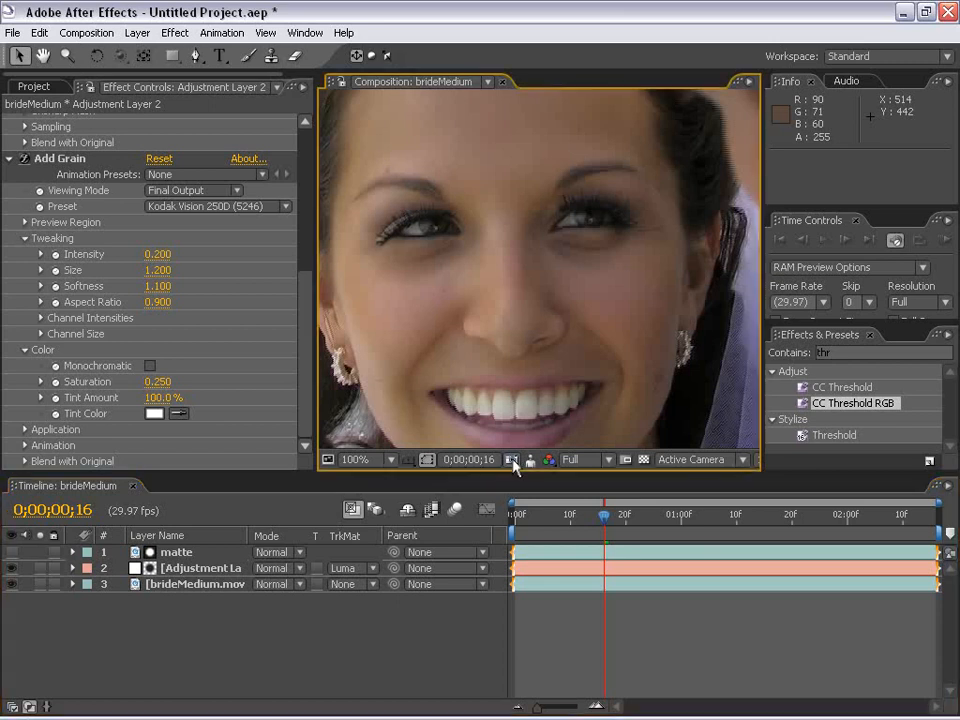
left_click(12, 567)
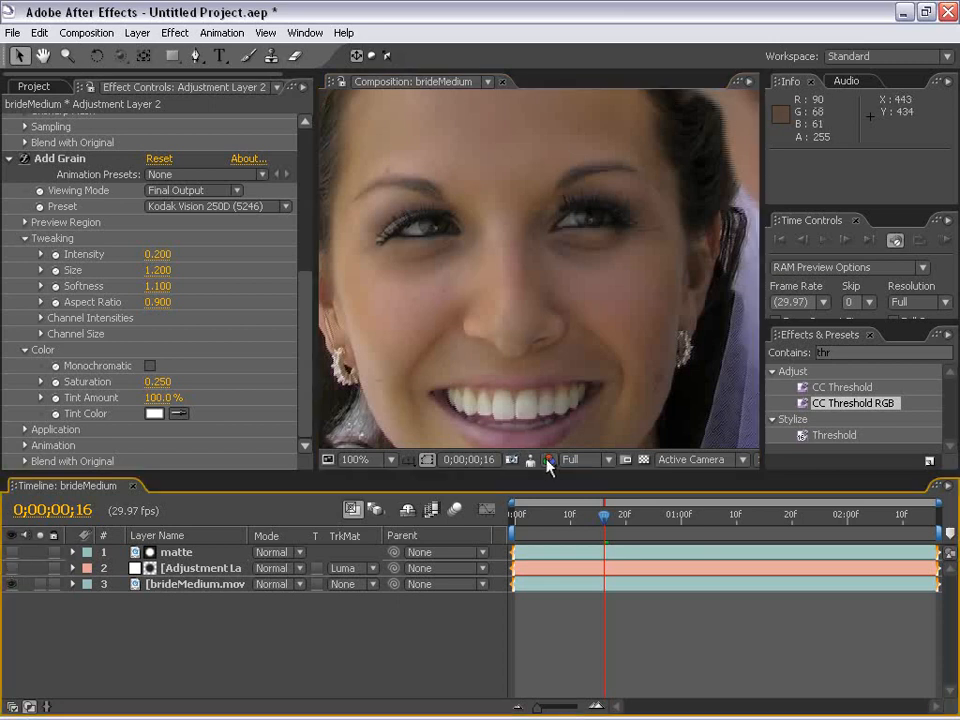
- Compare the retouched snapshot with the original footage at the forehead, mouth, cheeks and eyes
left_click(531, 460)
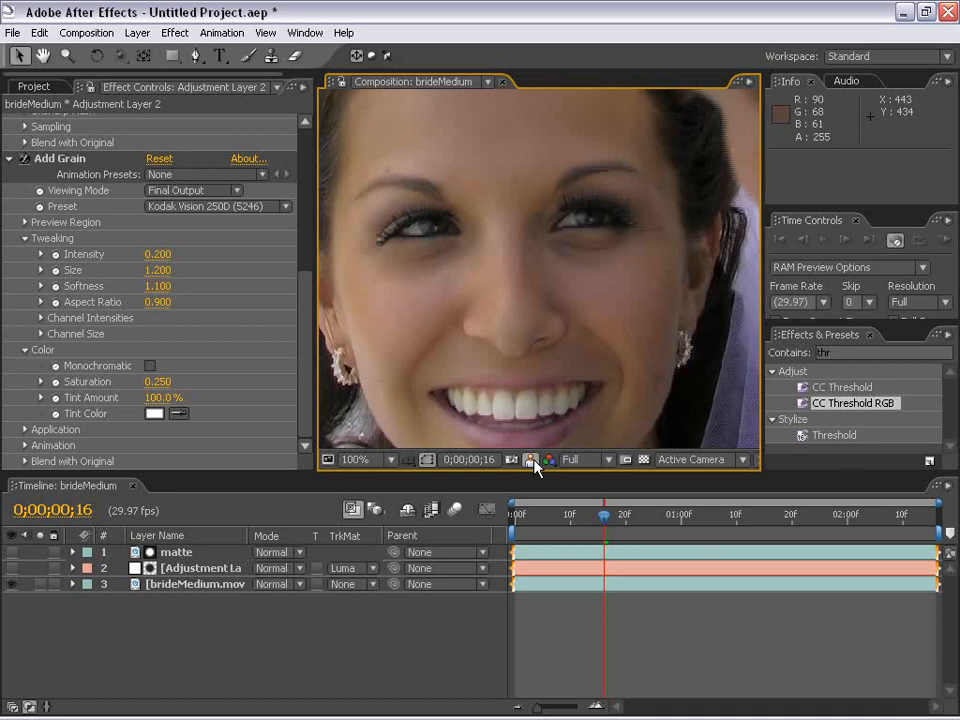
scroll(534, 446, "up", 1)
left_click_drag(525, 130, 501, 319)
left_click_drag(507, 276, 581, 366)
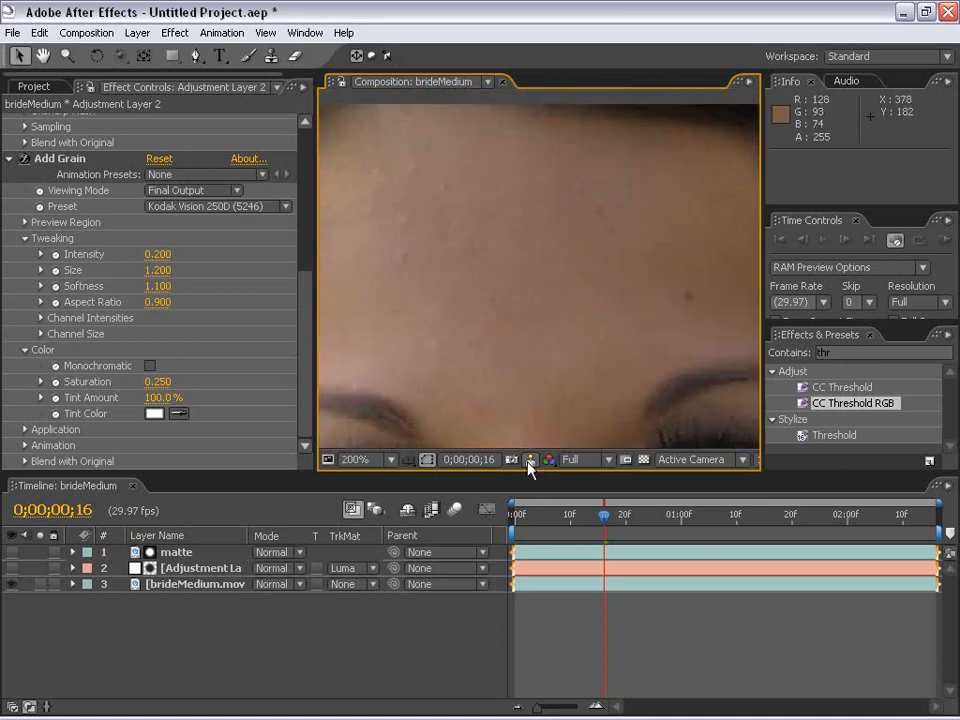
scroll(561, 268, "down", 1)
left_click_drag(579, 349, 589, 289)
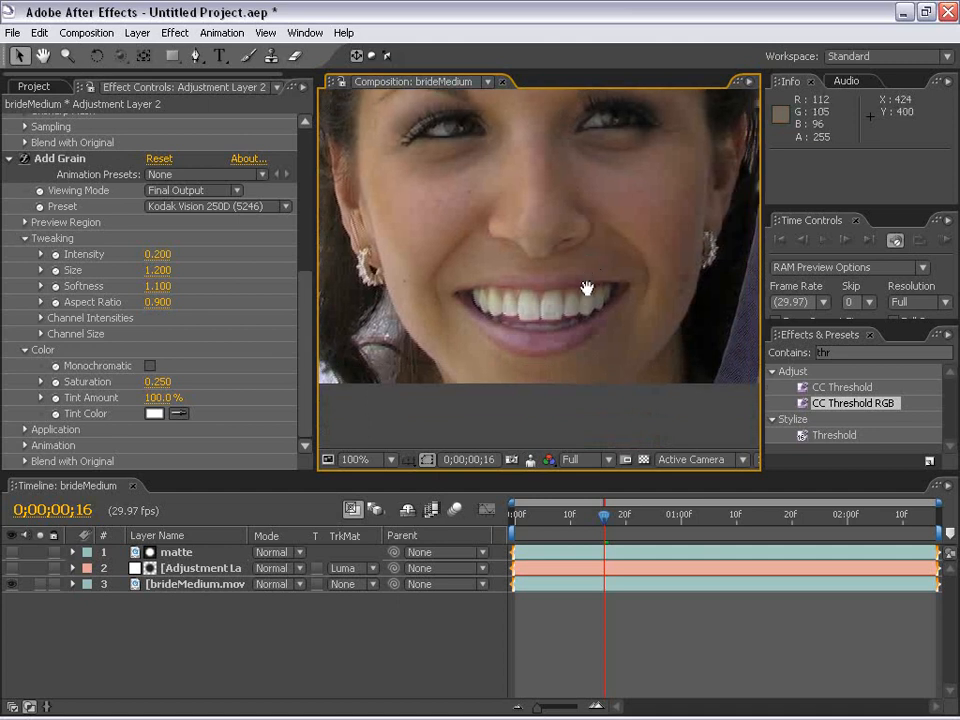
scroll(568, 354, "up", 1)
left_click_drag(568, 354, 557, 242)
left_click(529, 459)
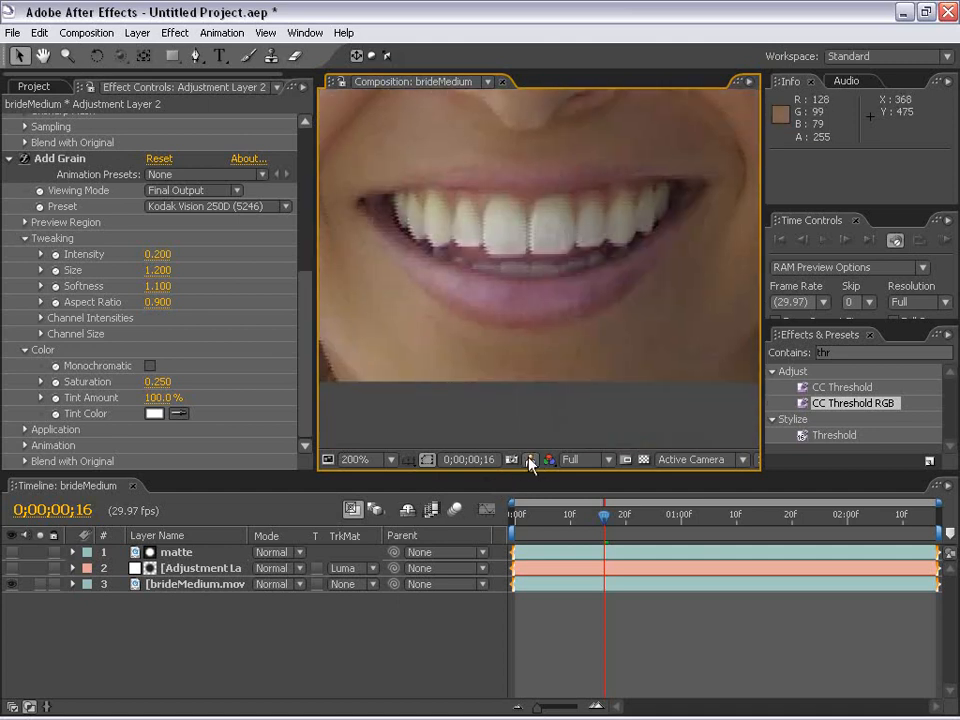
left_click_drag(596, 150, 556, 385)
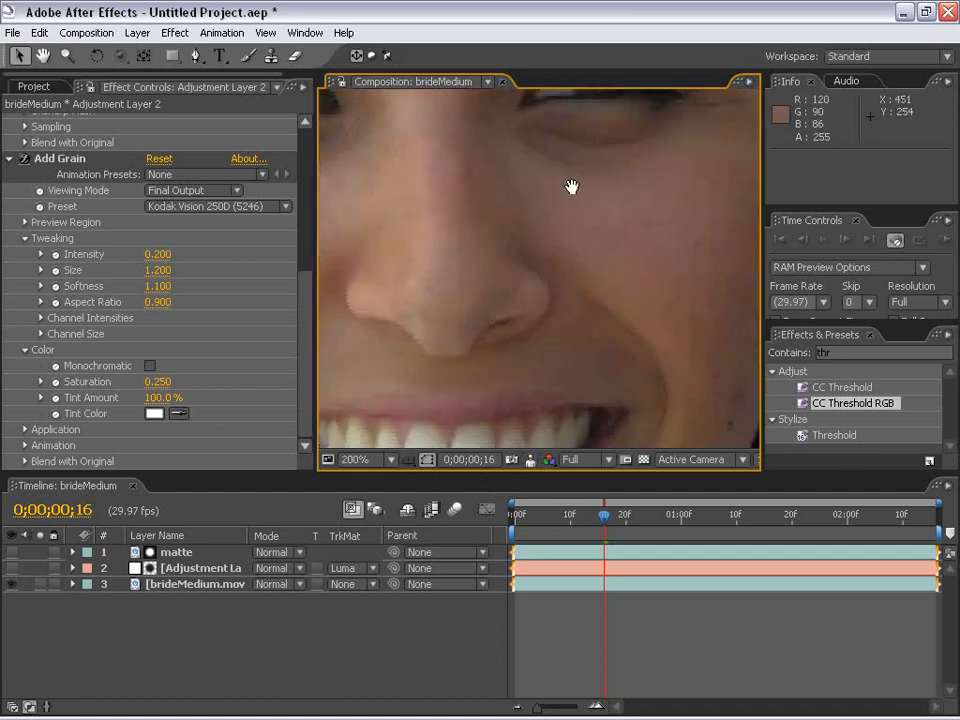
left_click_drag(608, 125, 566, 281)
left_click(527, 460)
left_click_drag(426, 372, 688, 372)
left_click(530, 461)
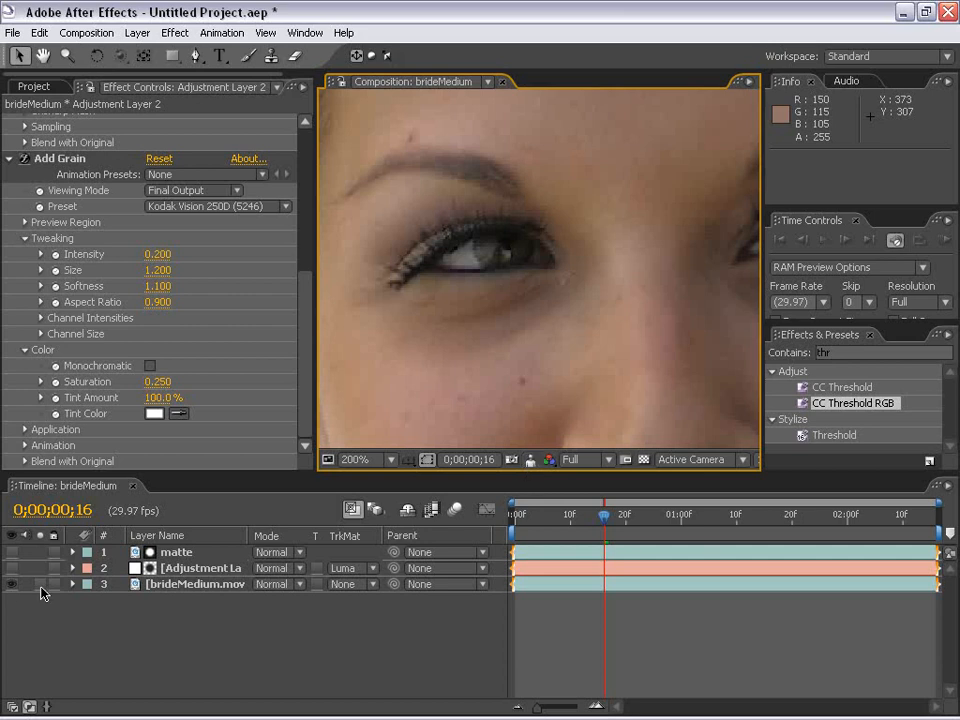
- Show the adjustment layer again and review the retouched face in the full frame and at 100%
left_click(12, 568)
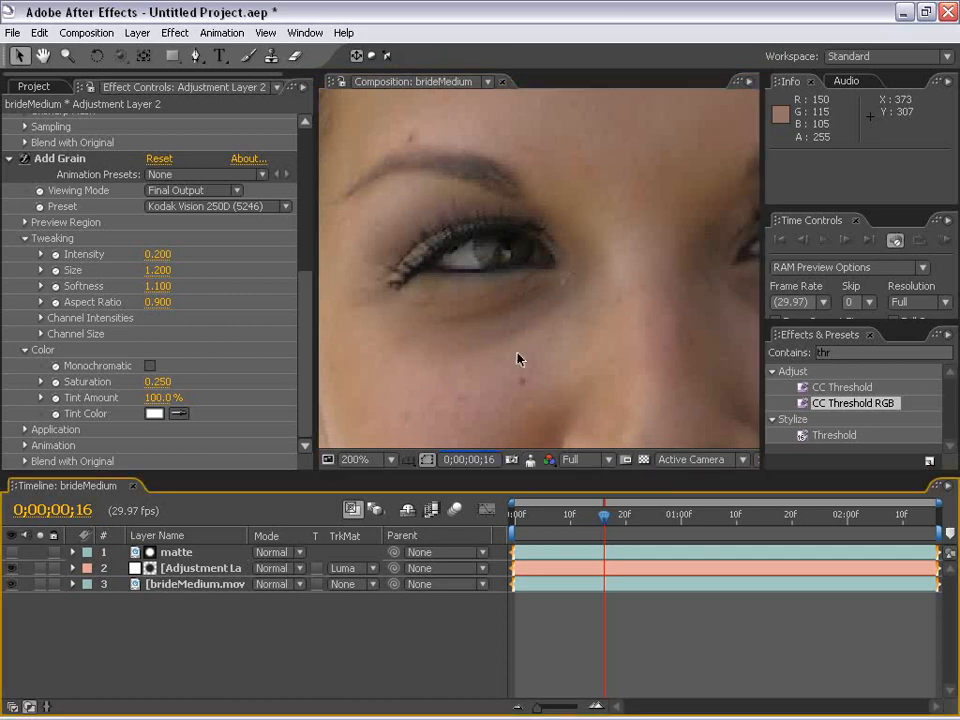
key("comma")
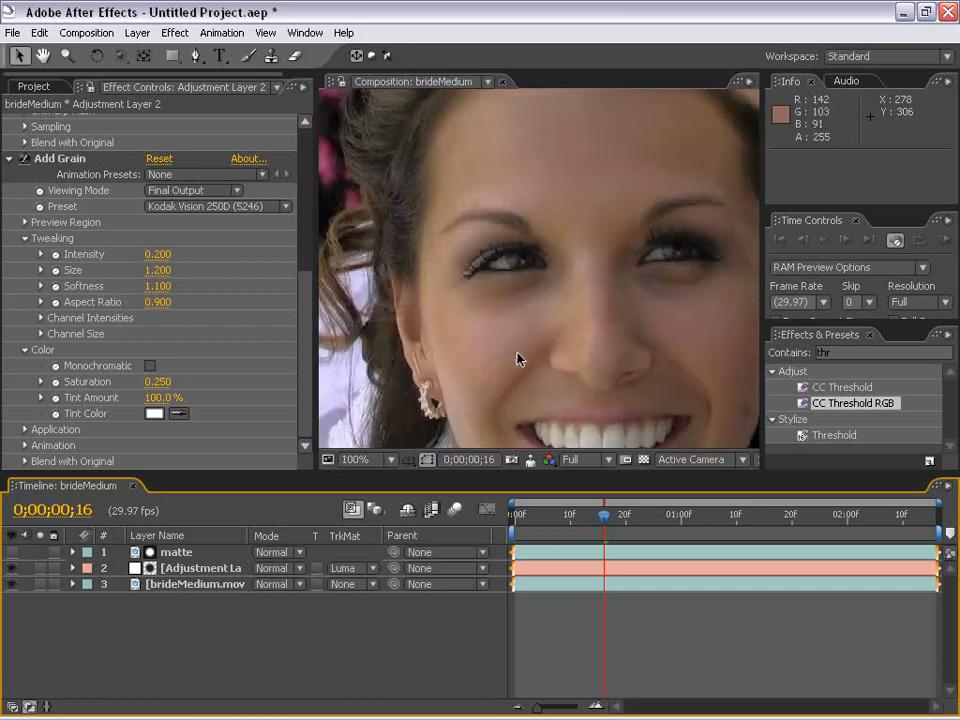
key("comma")
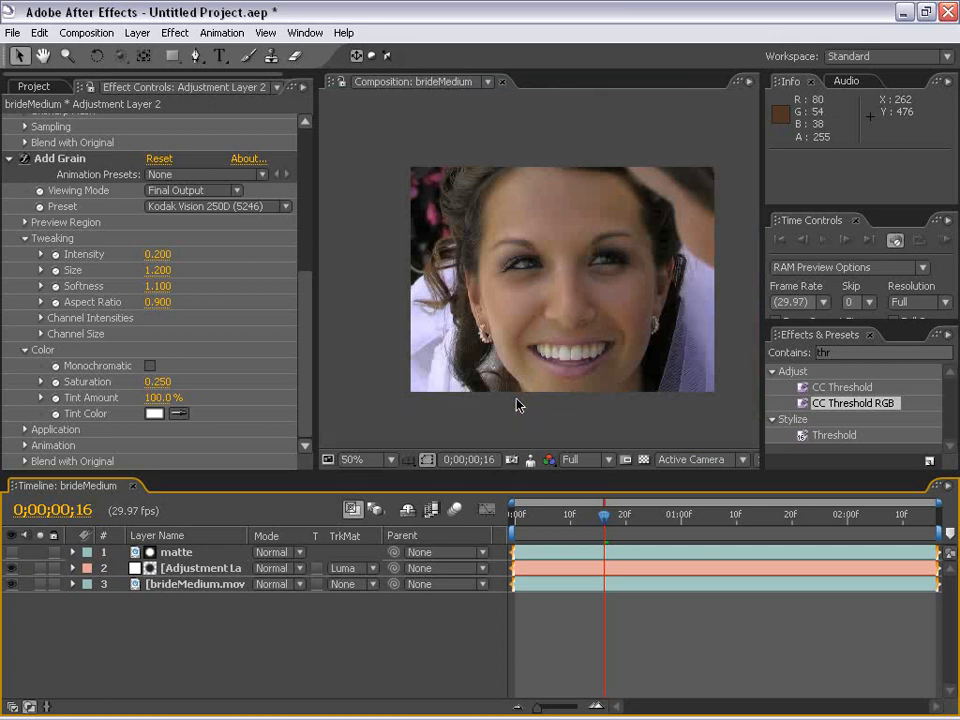
key("space")
left_click_drag(564, 323, 537, 342)
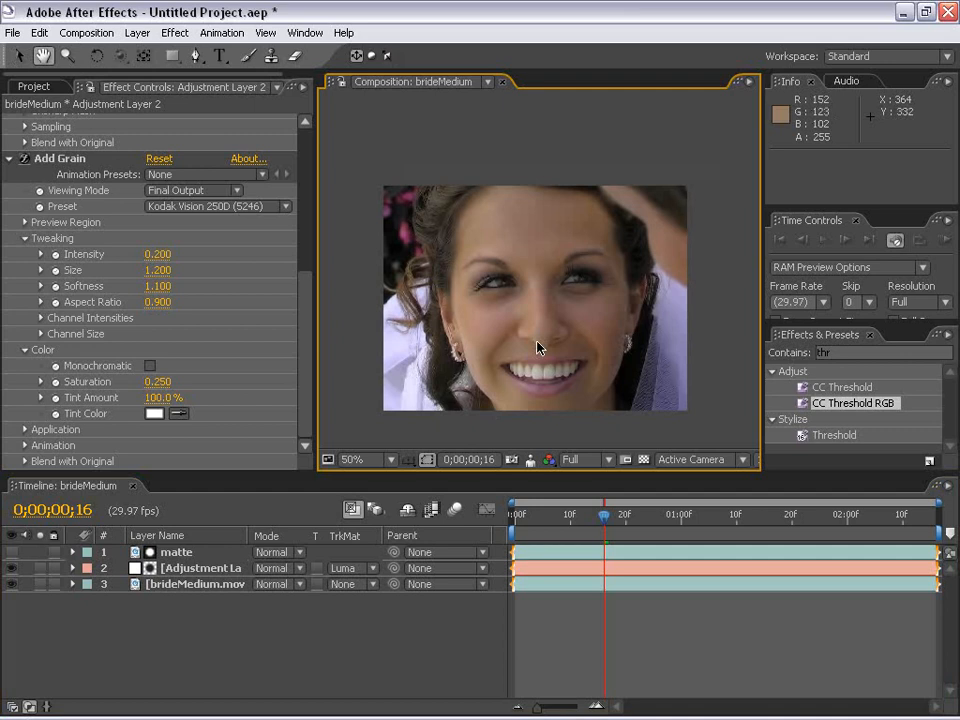
scroll(540, 345, "up", 2)
left_click_drag(504, 386, 545, 302)
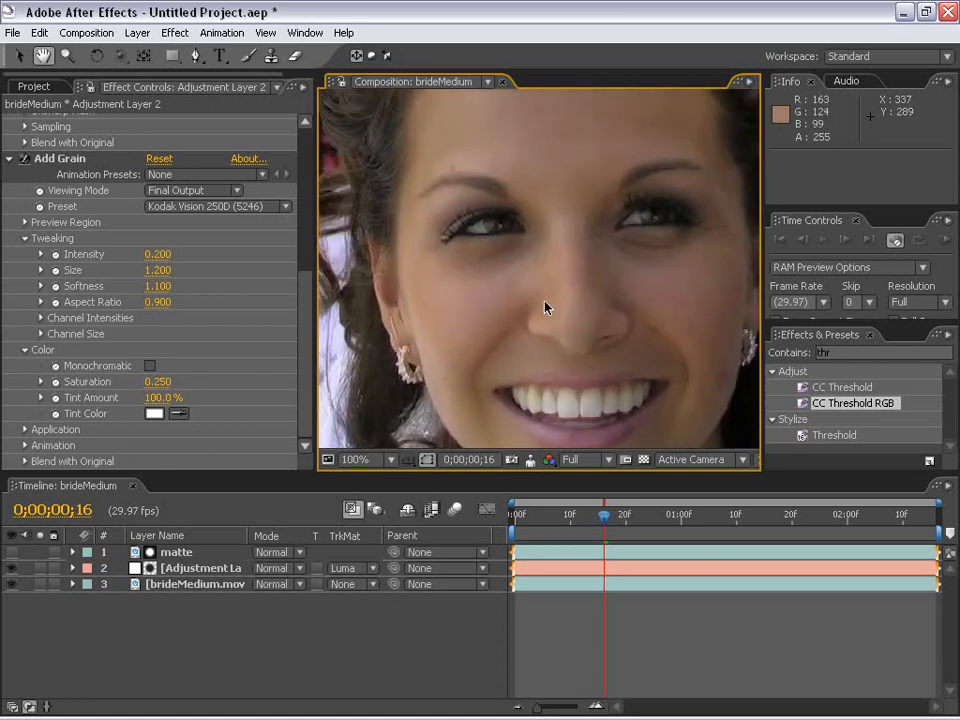